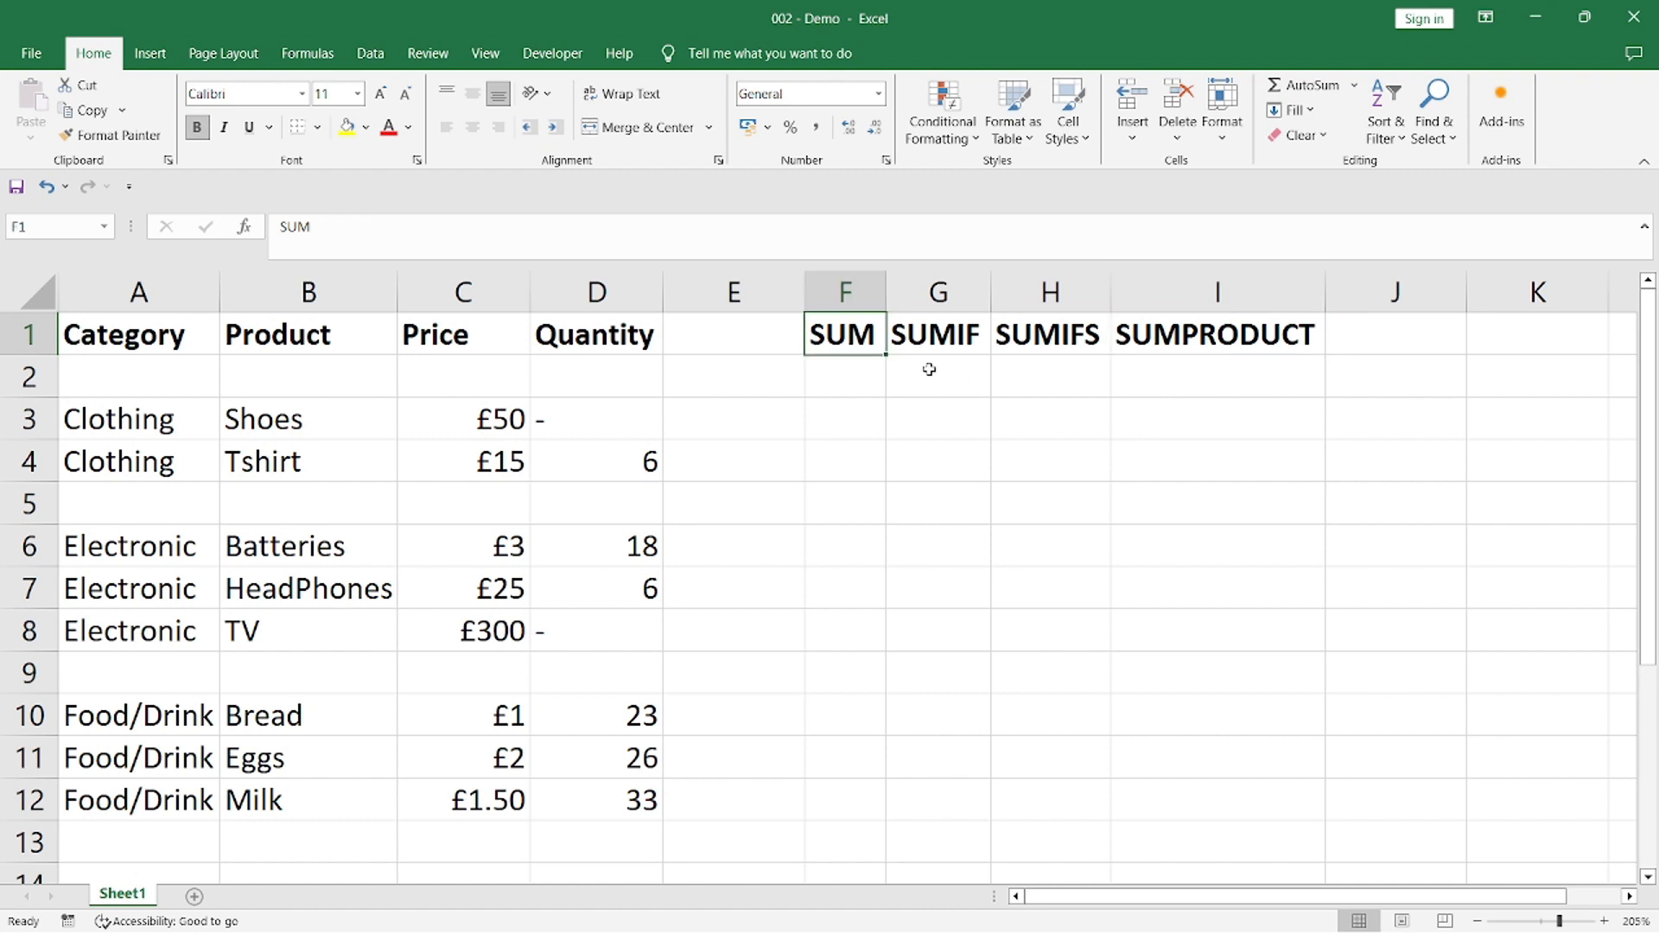
click(978, 345)
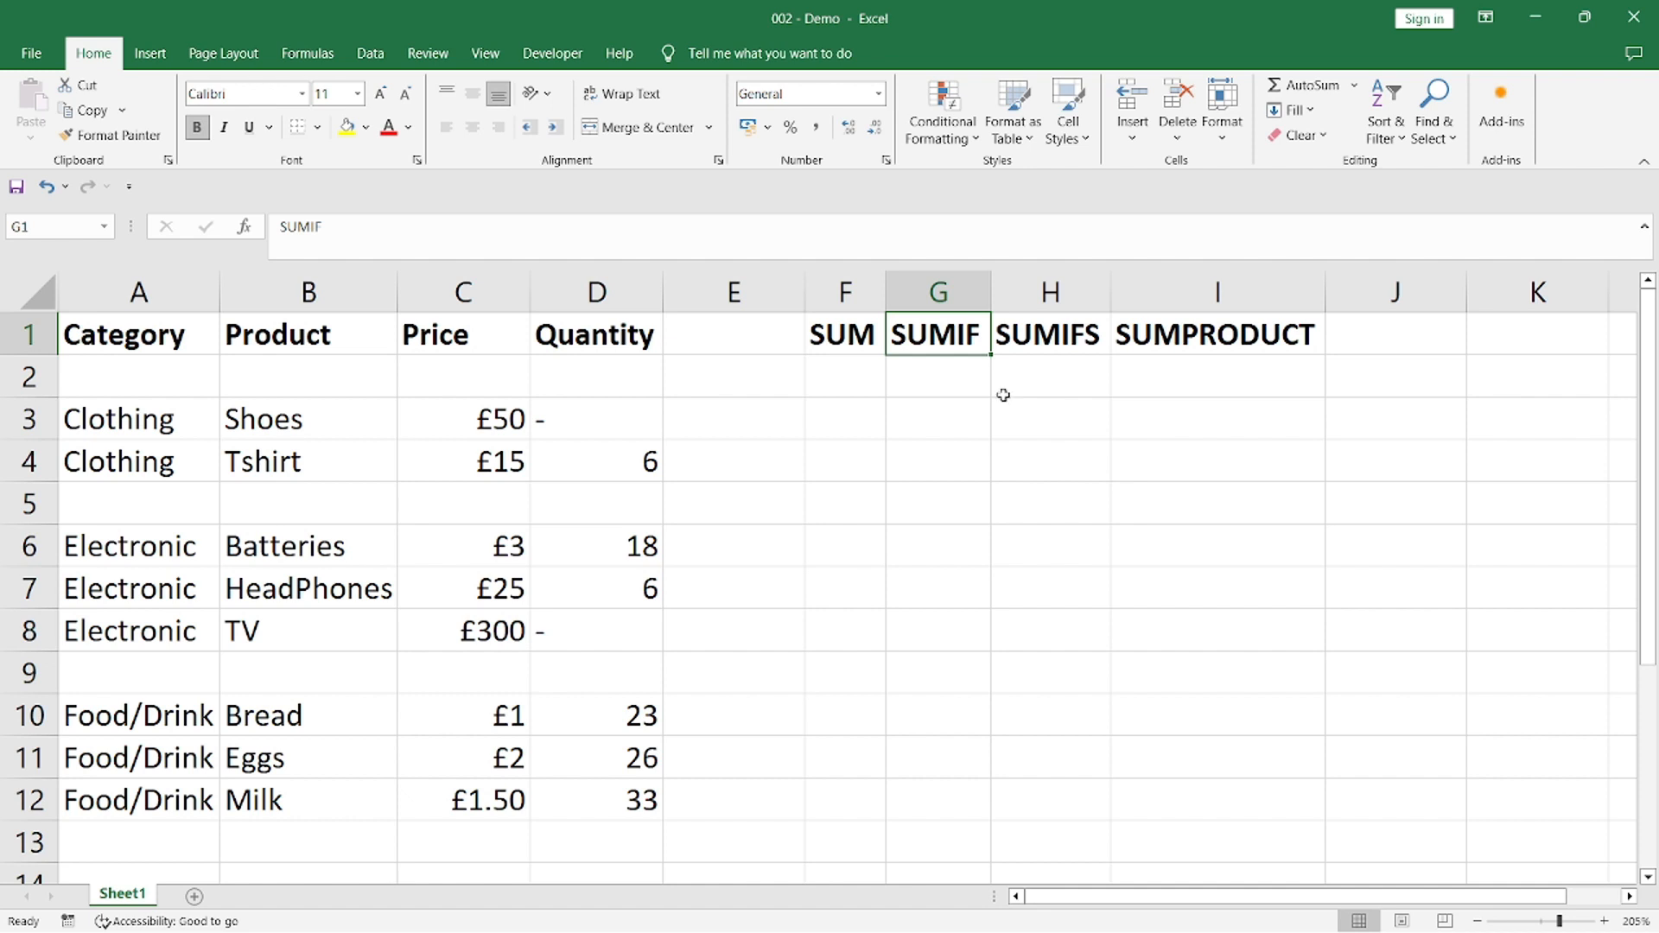
click(1099, 349)
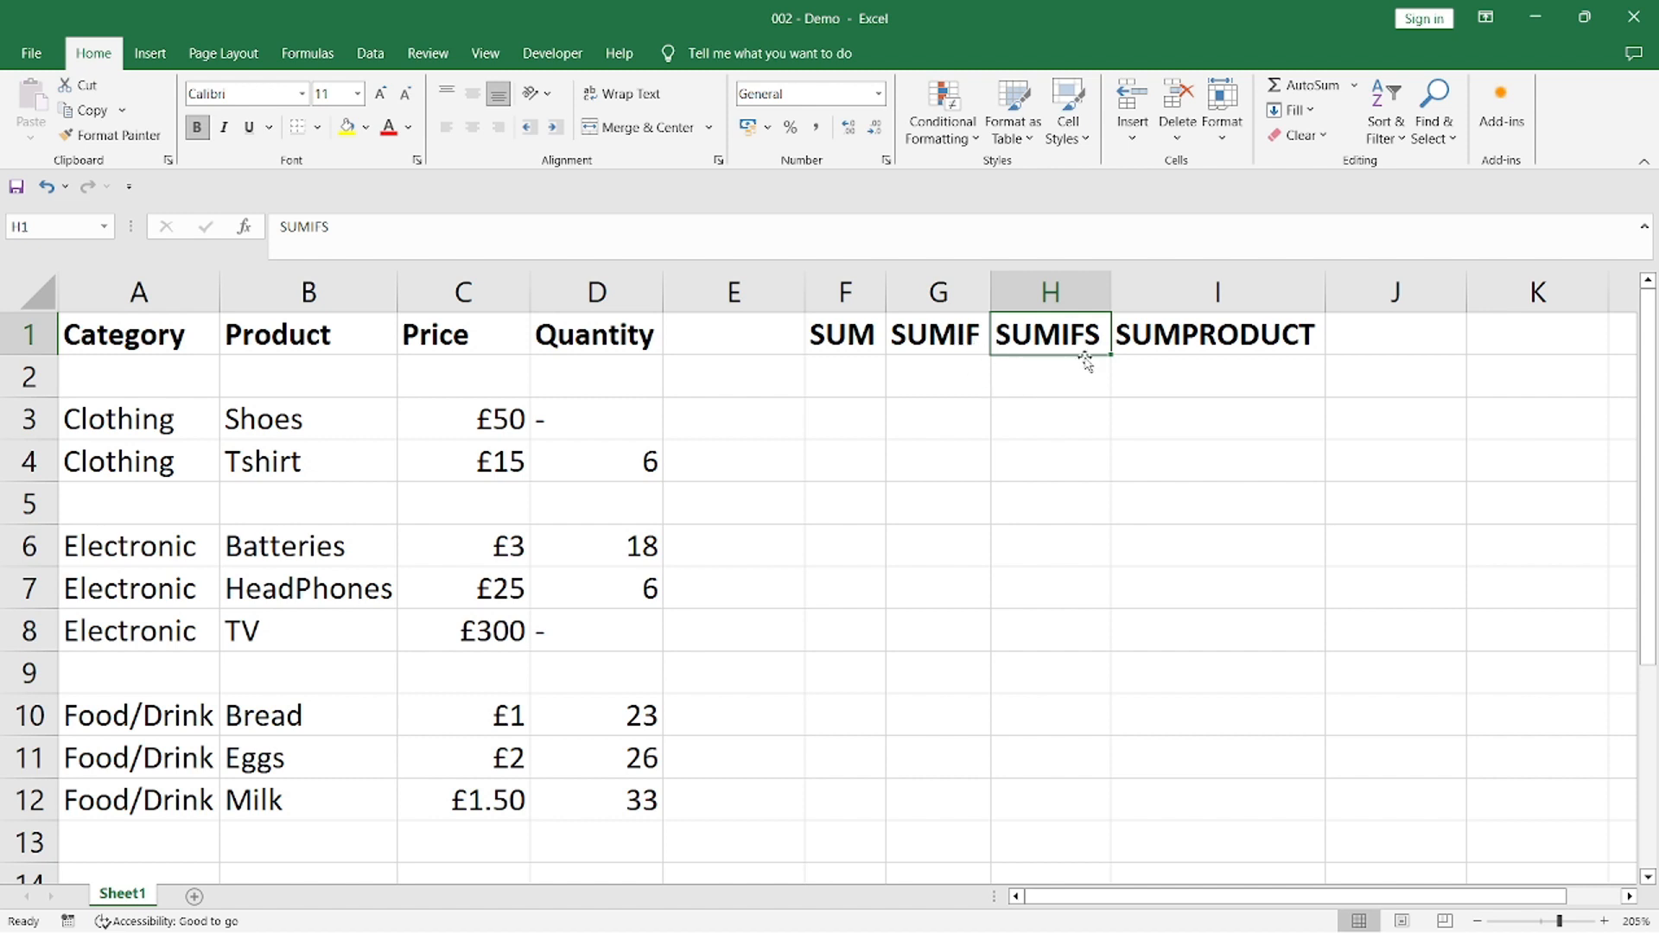
click(1250, 342)
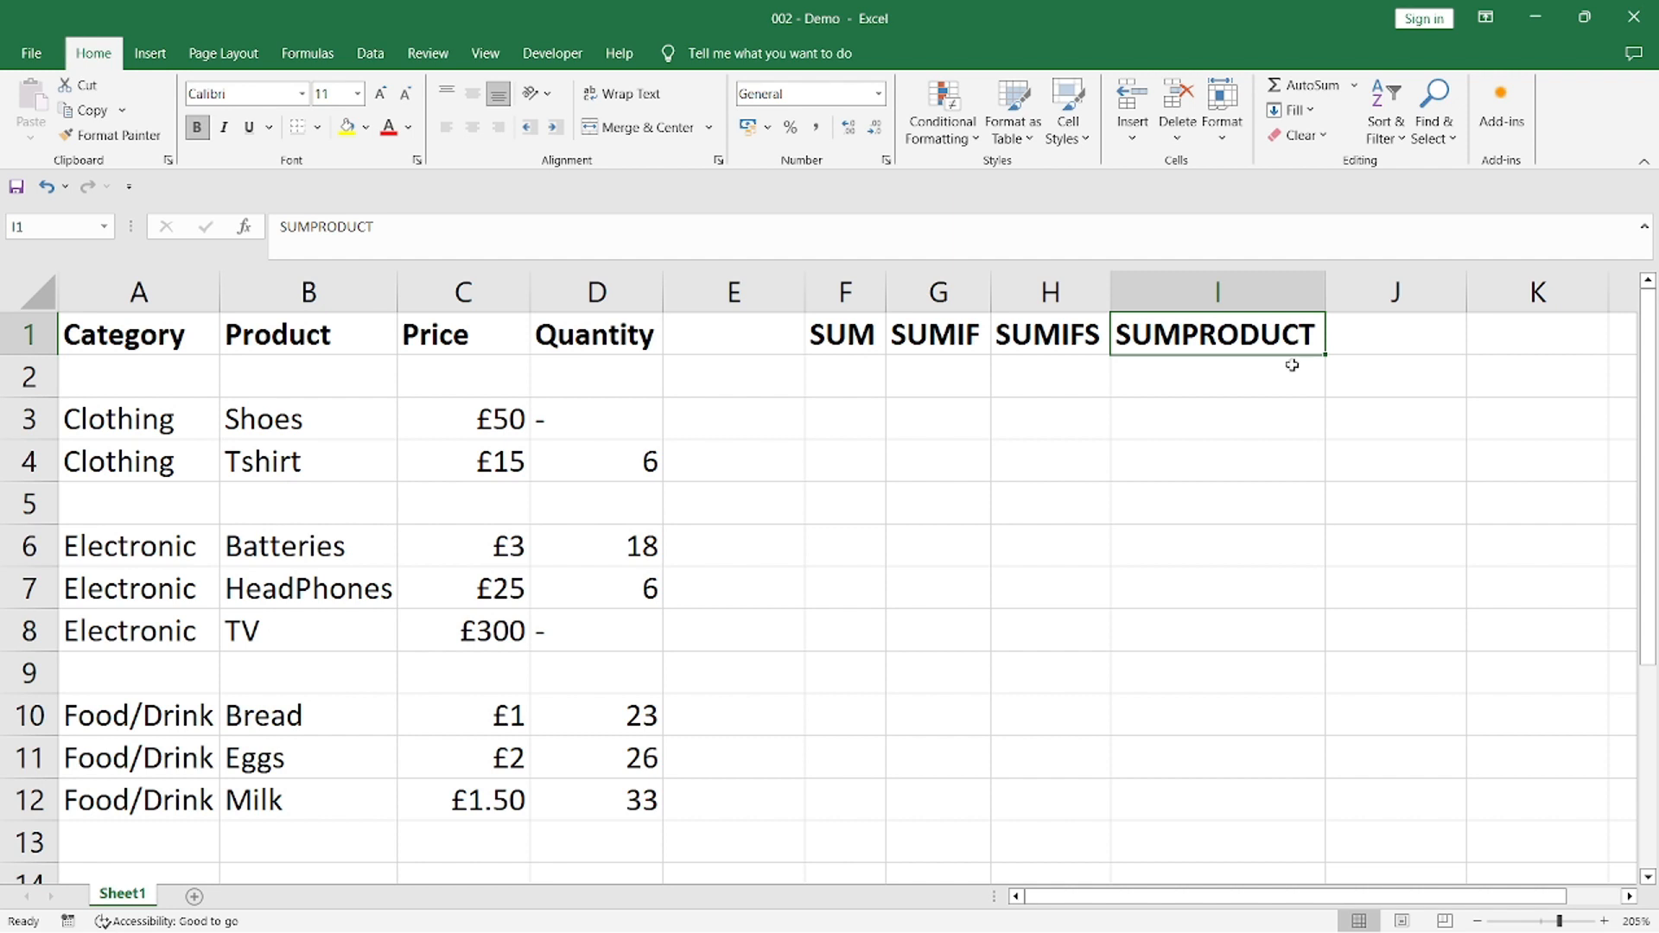
click(858, 344)
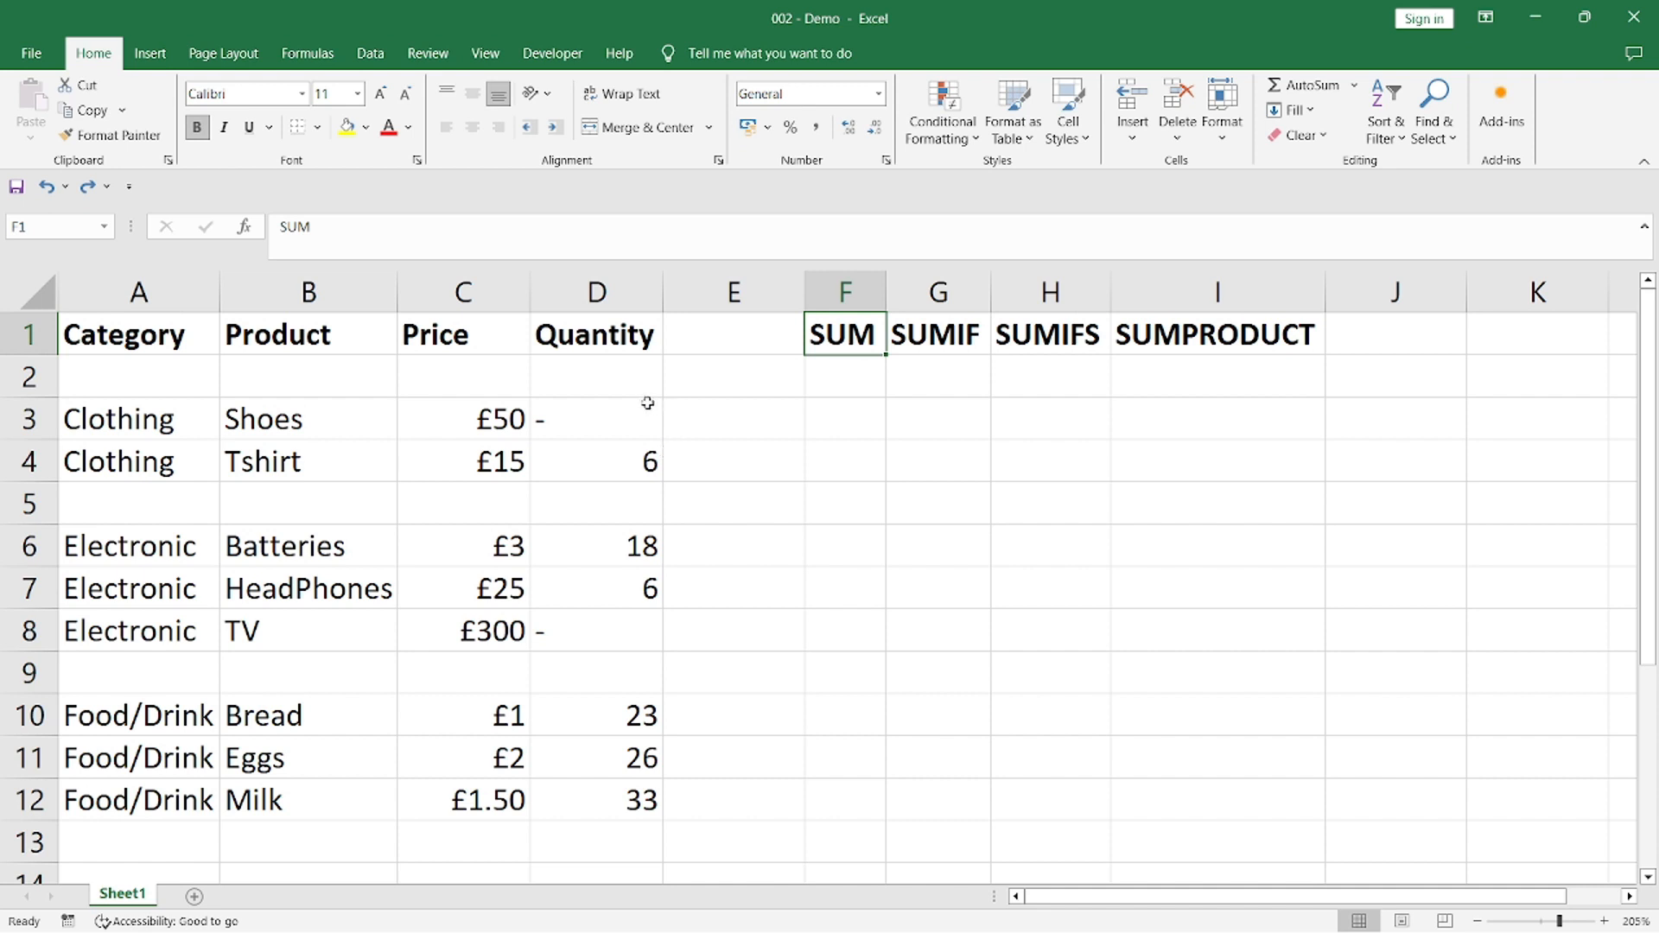
Total the Quantity column in cell F2 with the formula =SUM(D2:D12)
drag(642, 389, 581, 807)
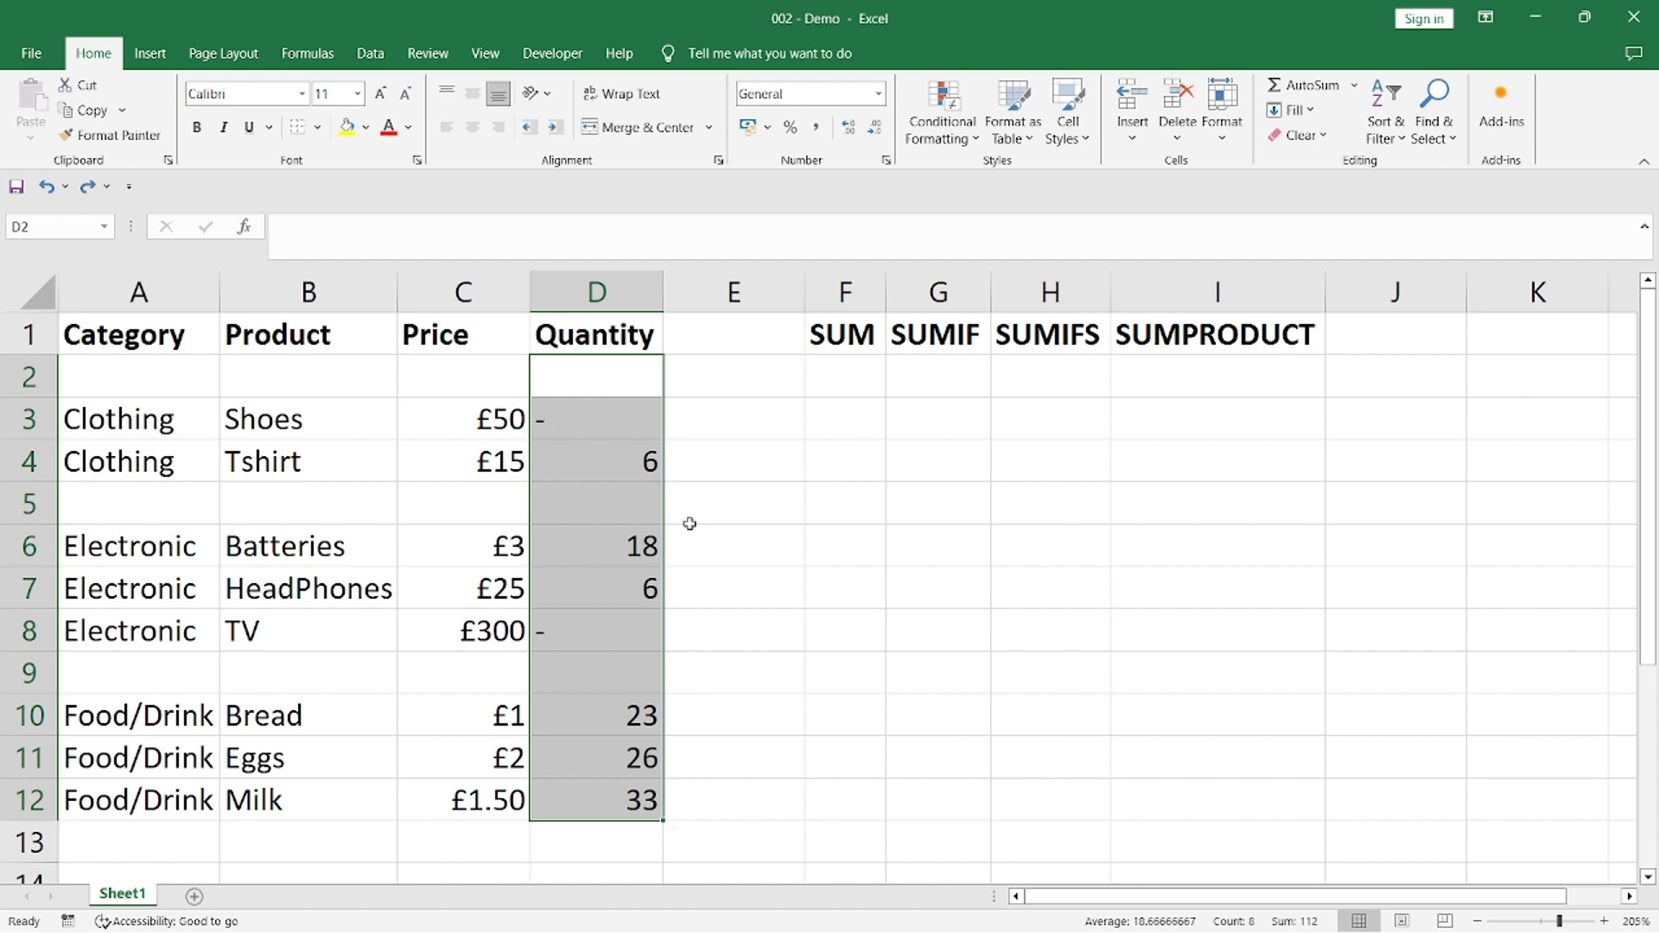
click(843, 369)
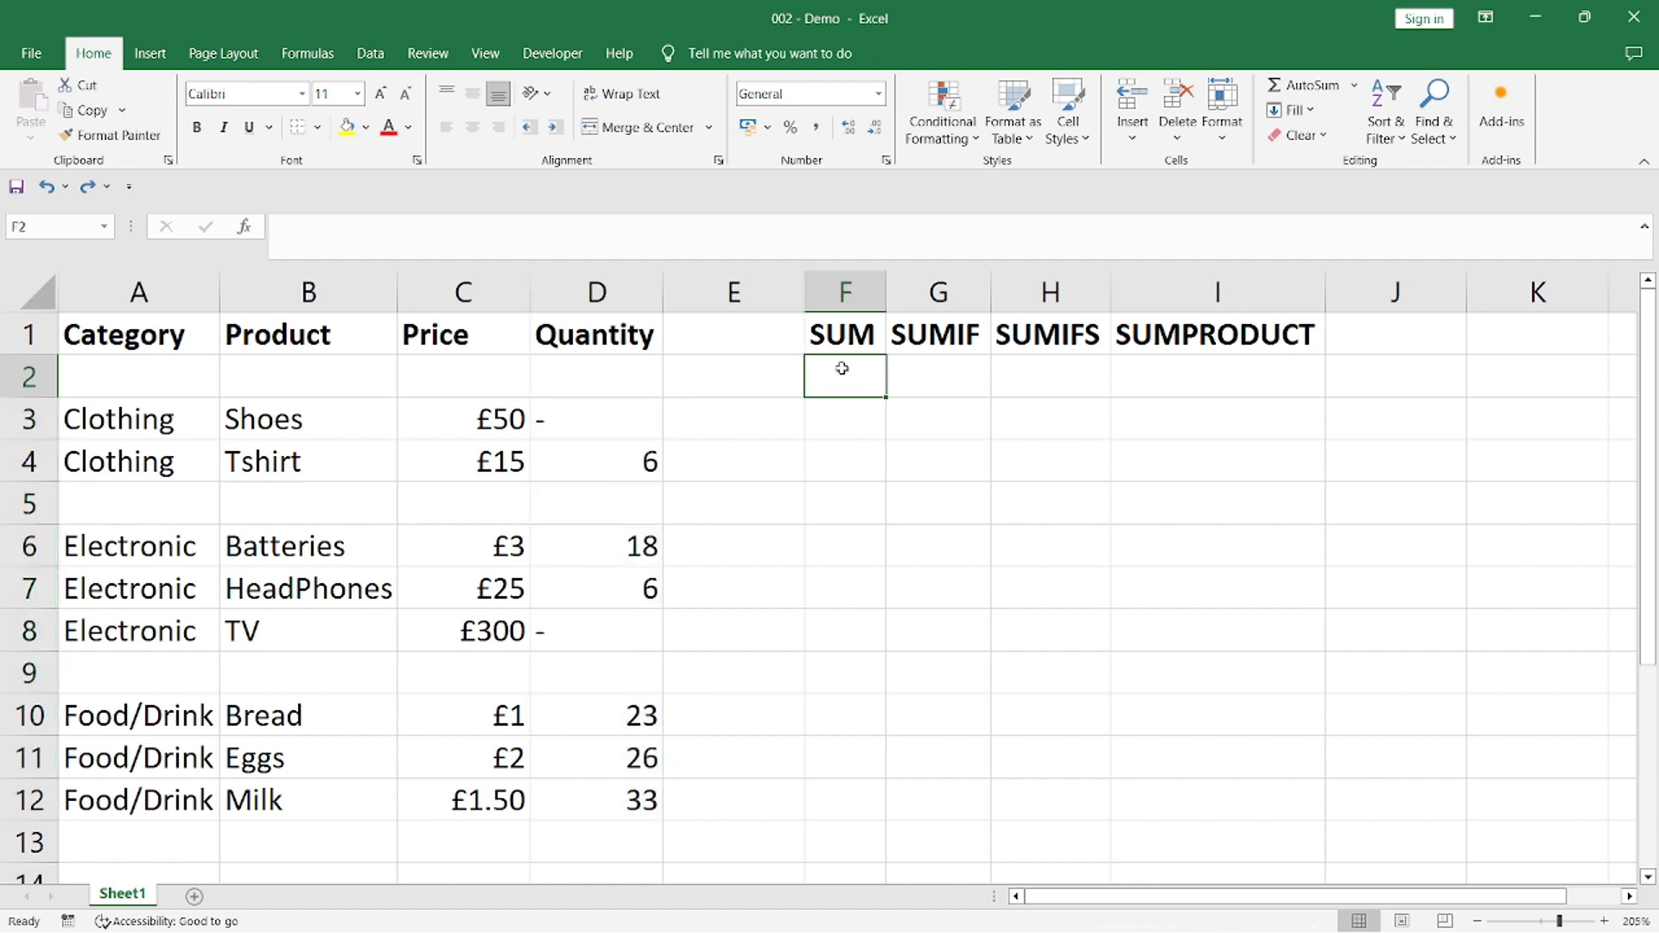
text(=sum()
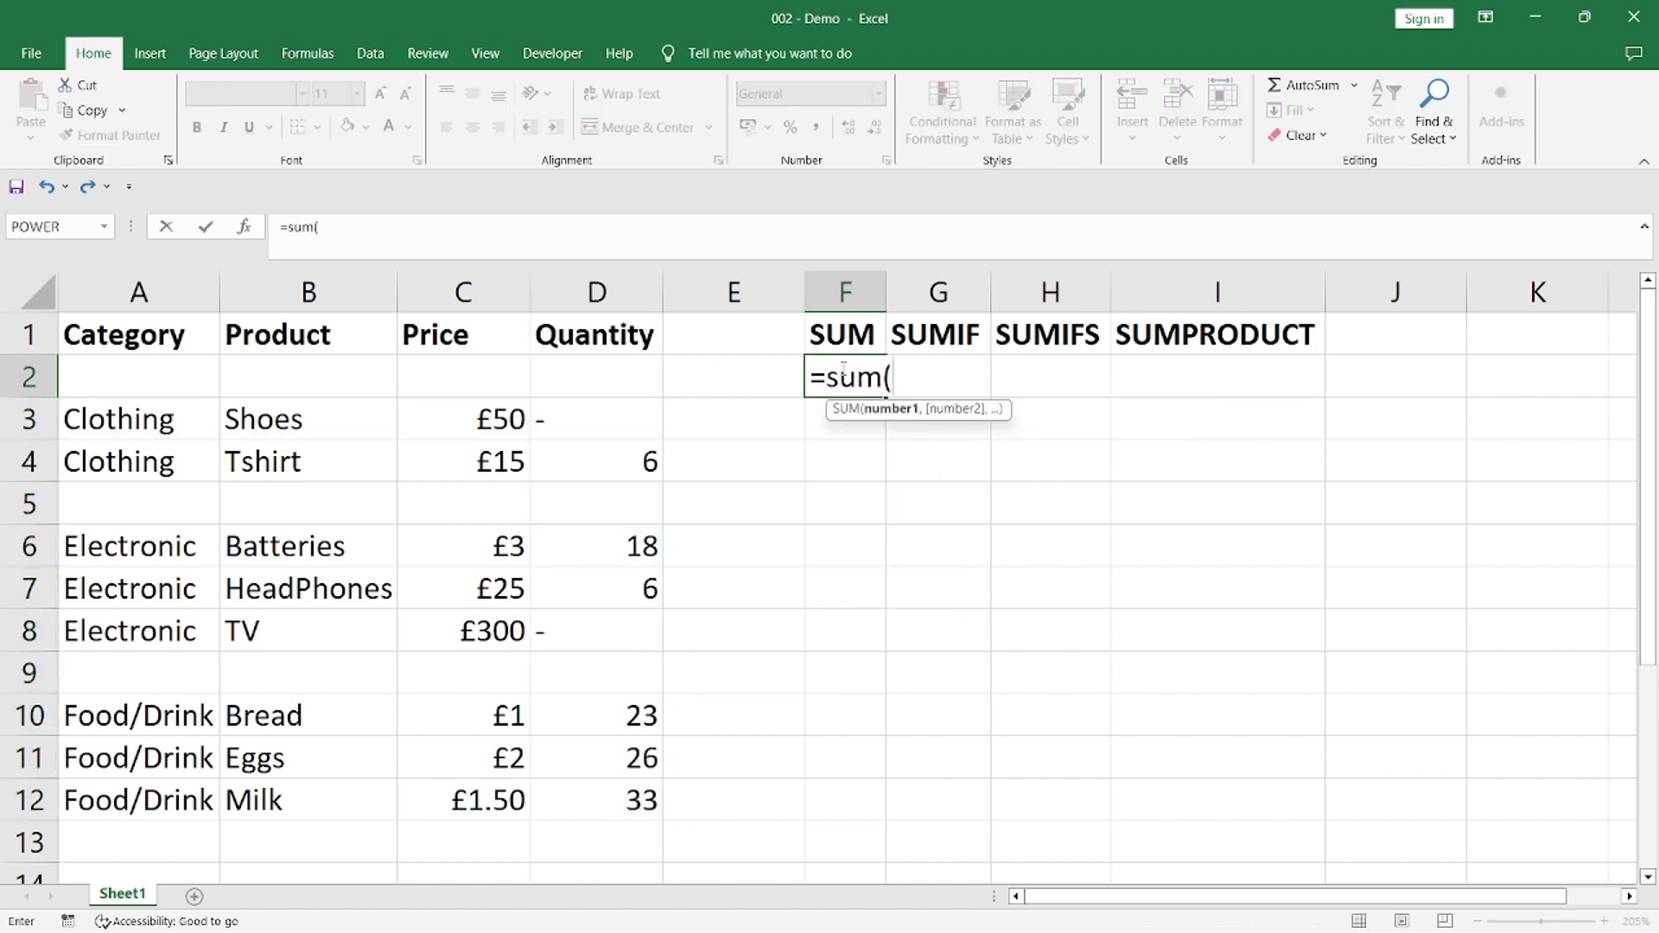
text(D2)
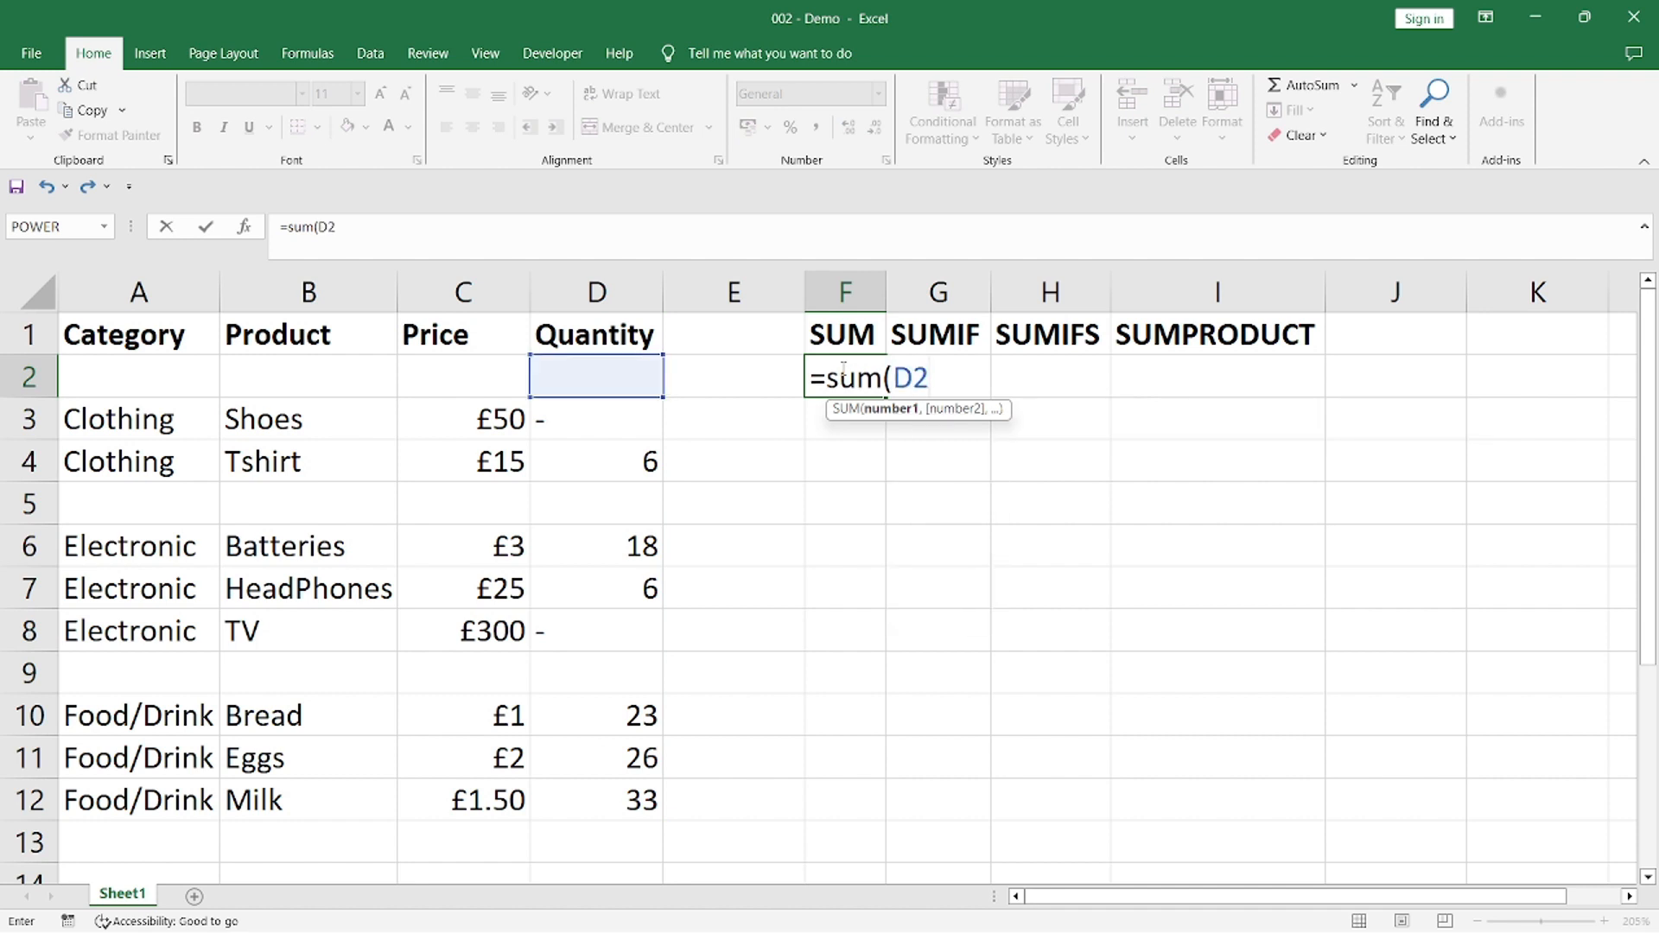
text(:D12)
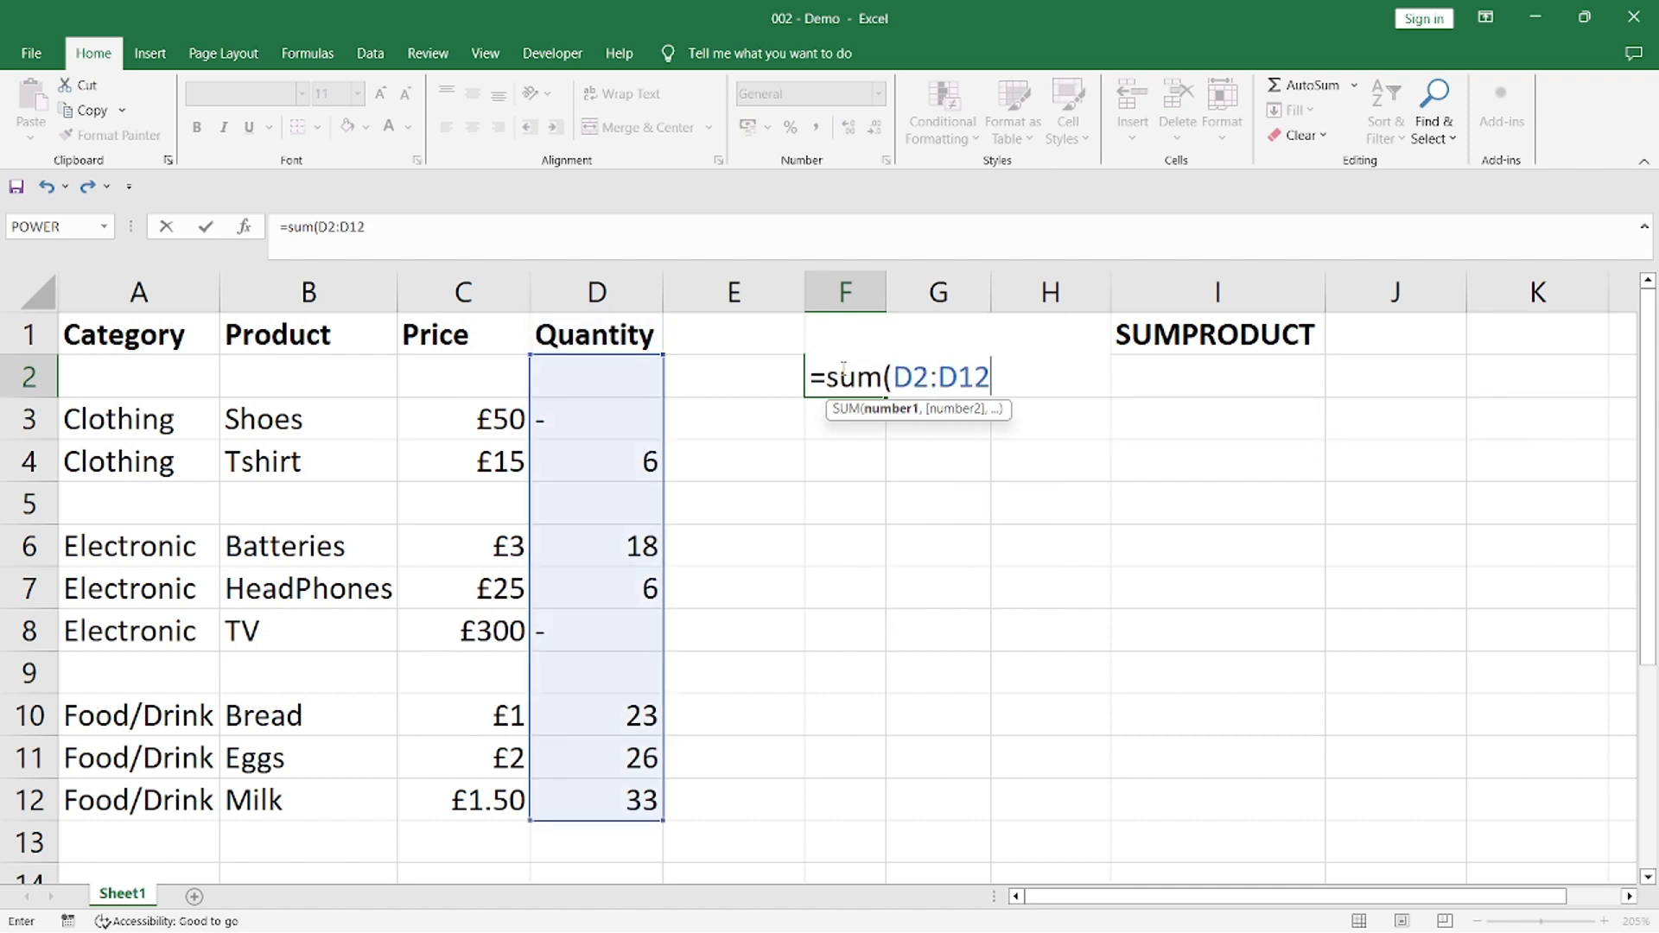
text())
key(Return)
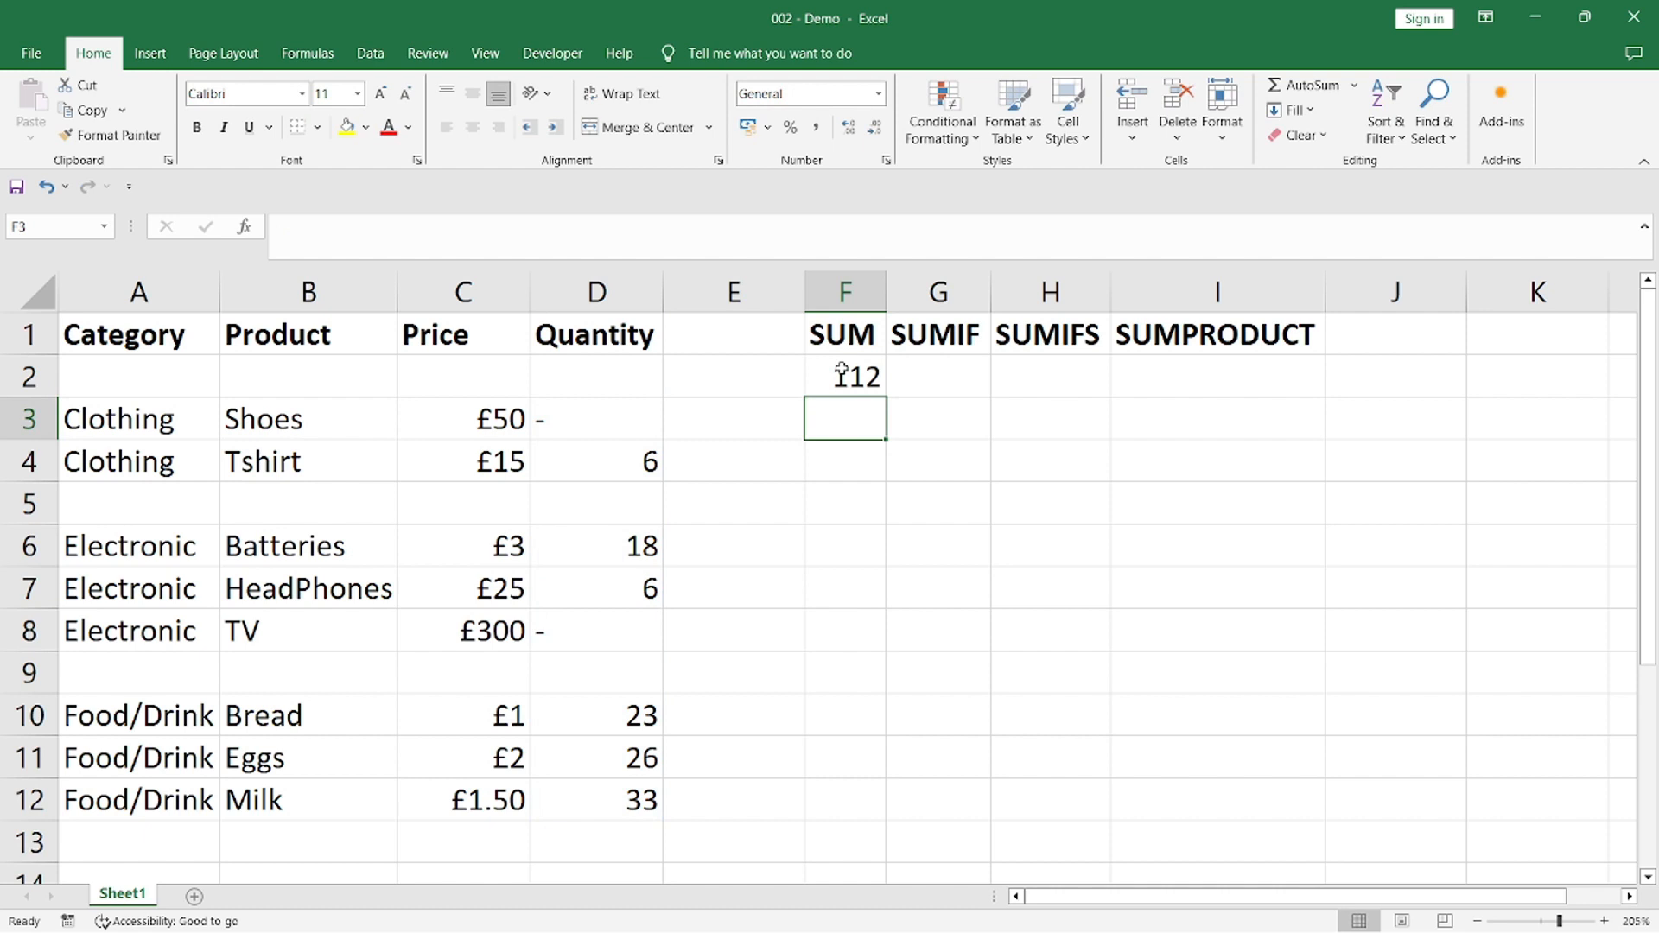
Inspect the SUM formula in cell F2 and the range it references
click(840, 373)
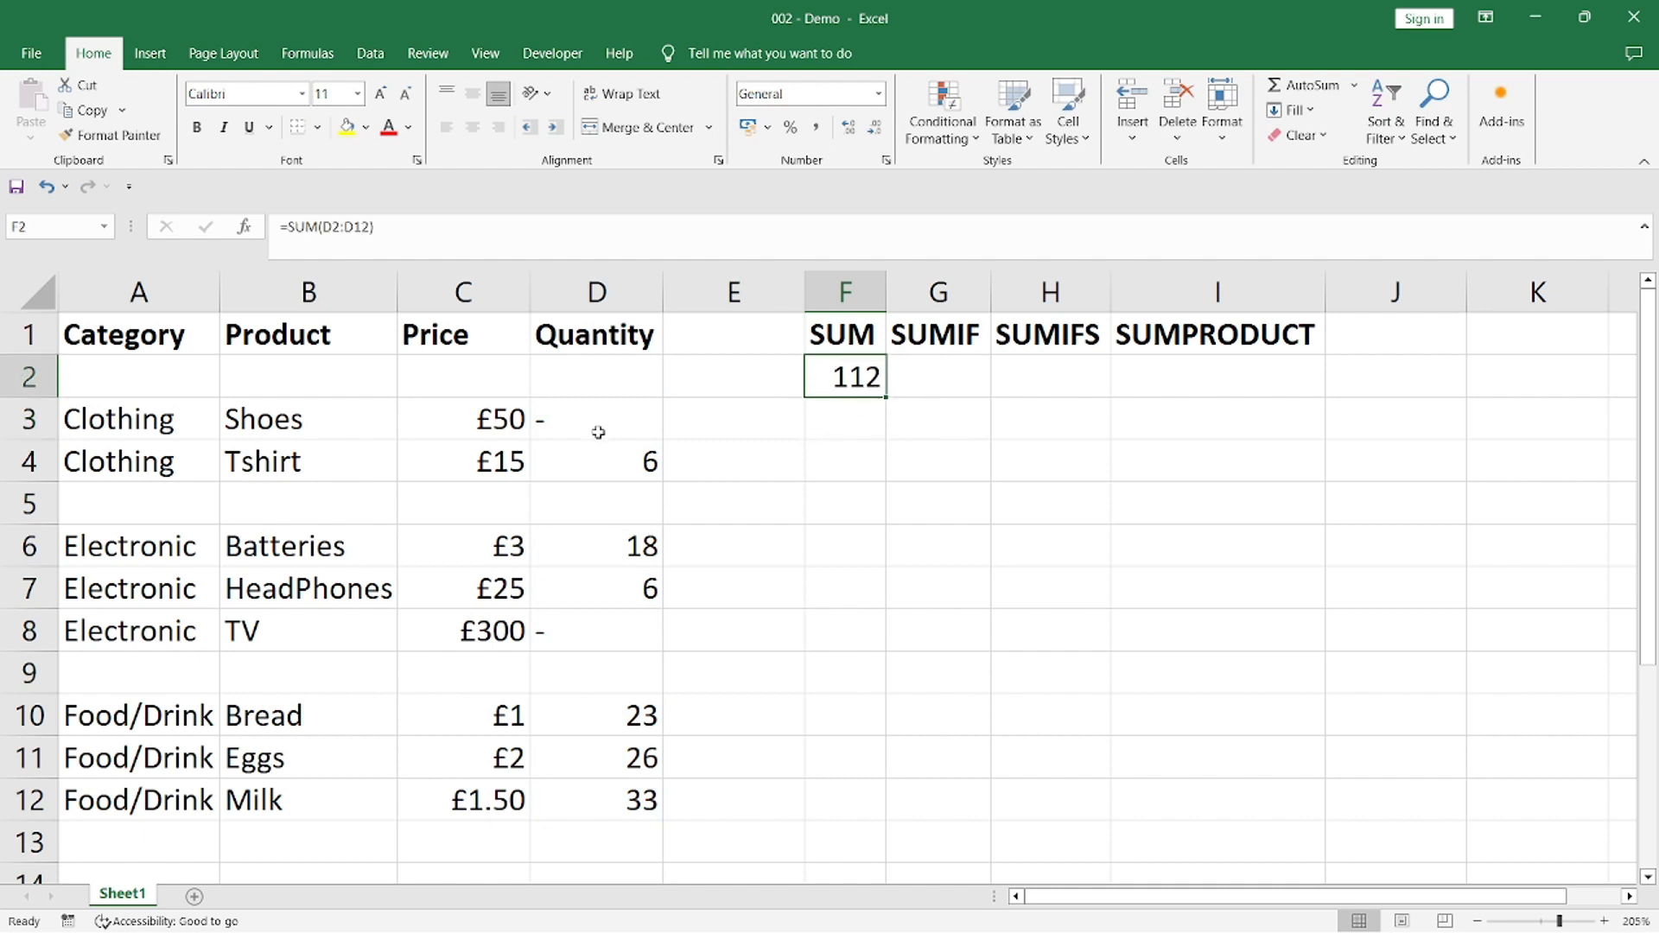
key(F2)
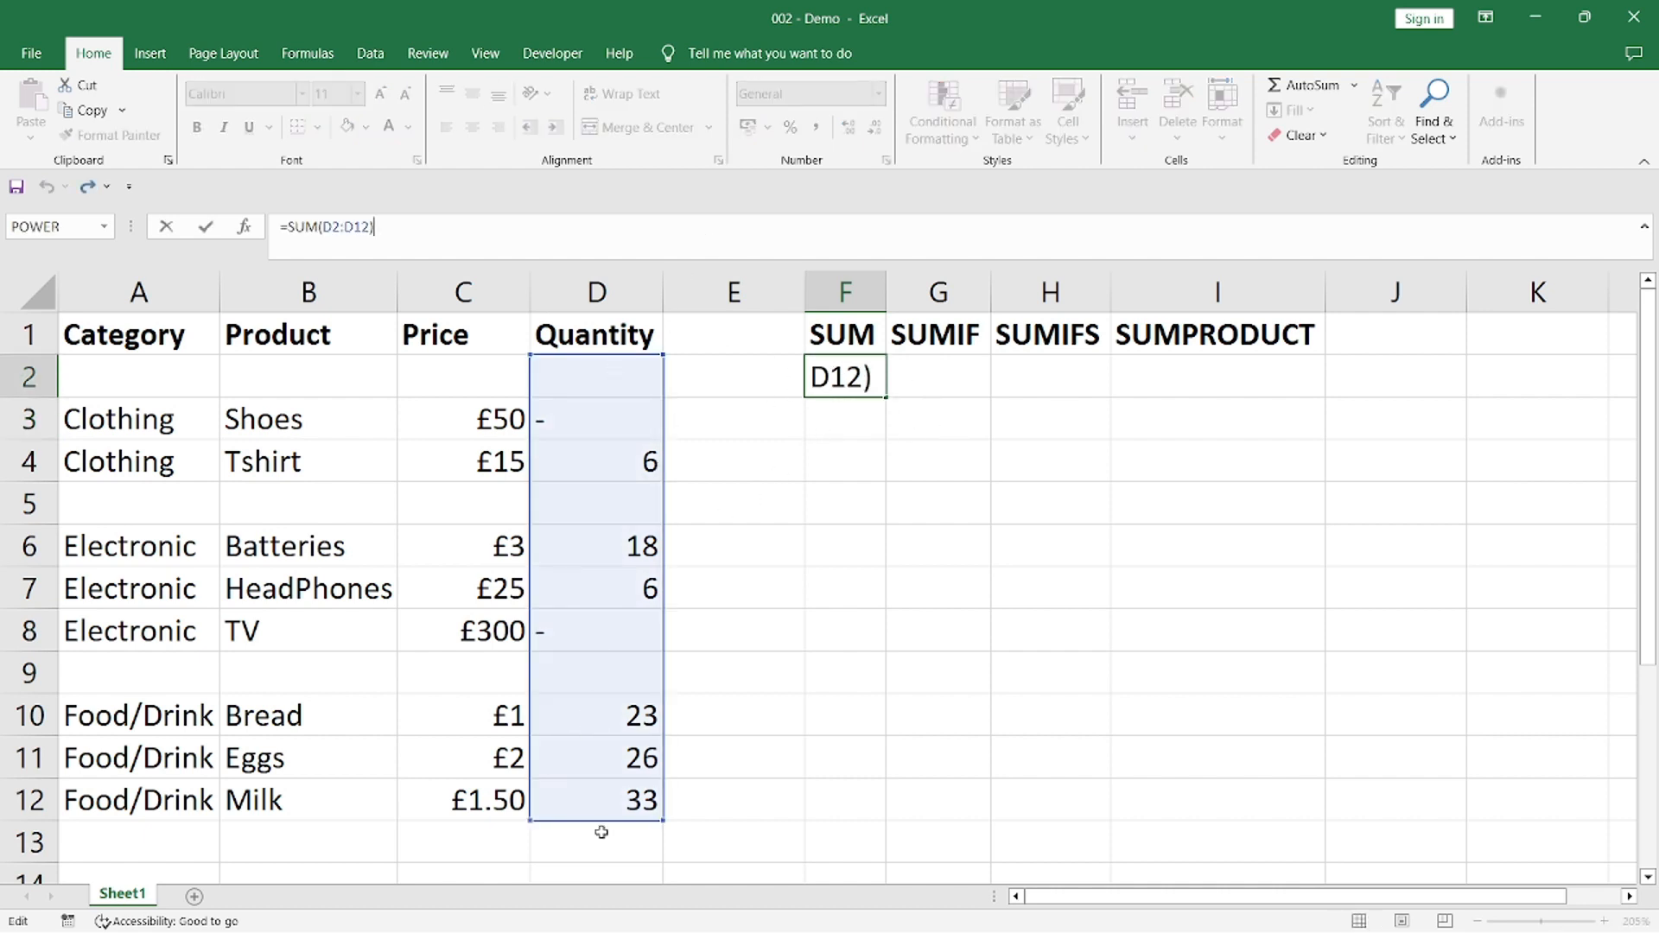
key(Return)
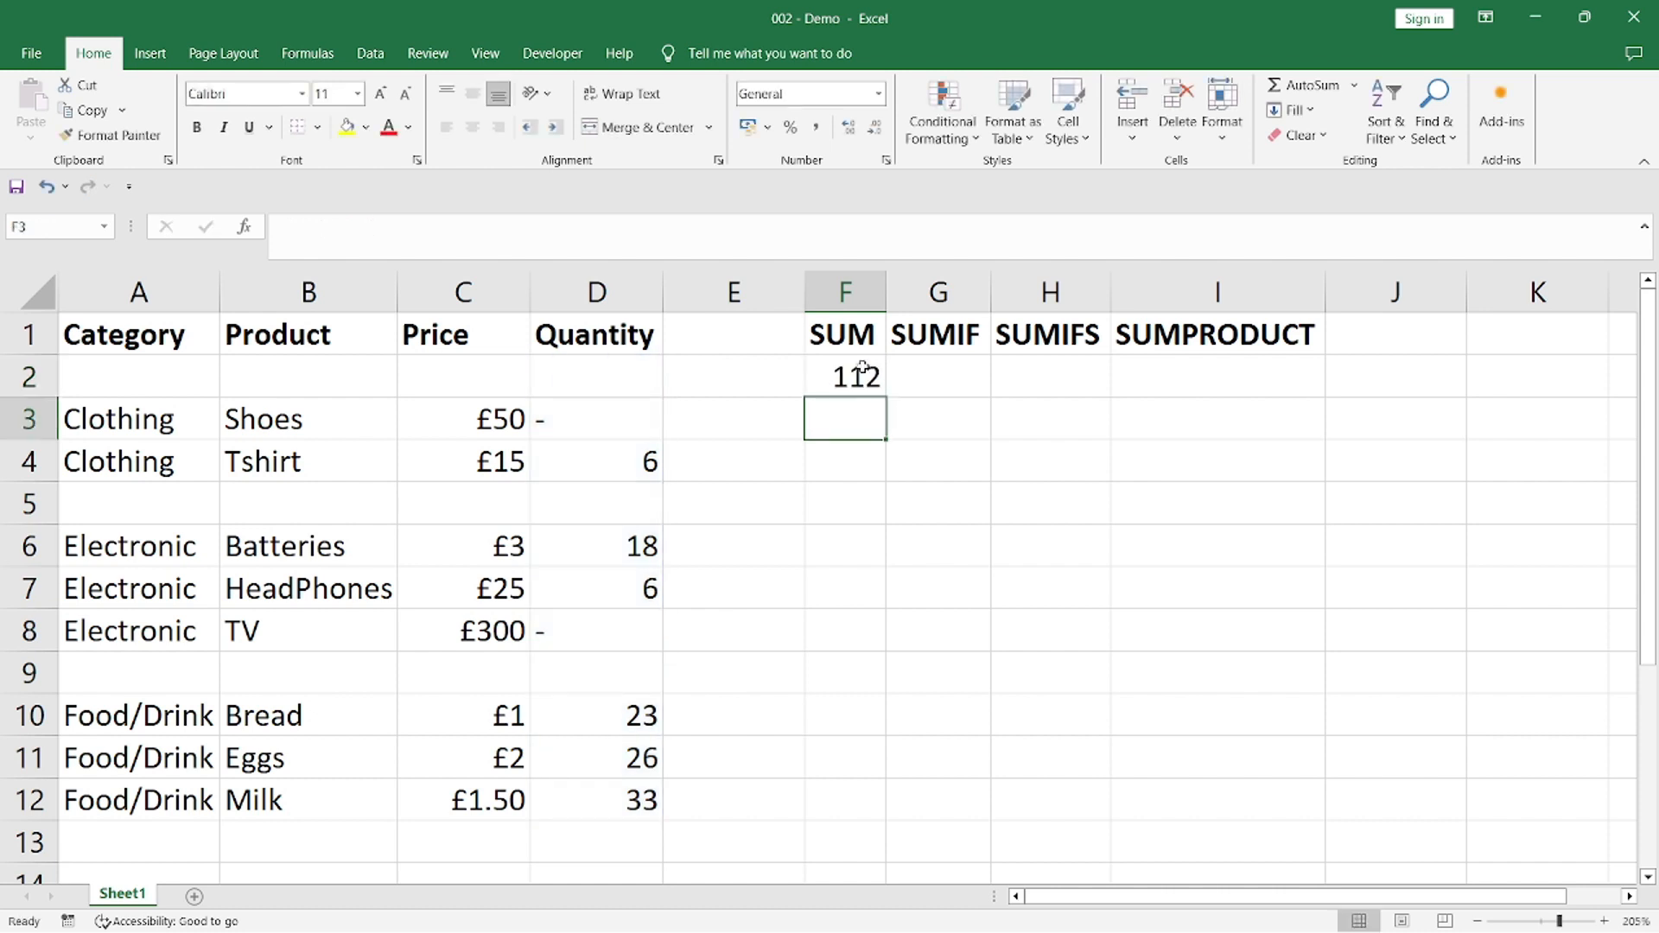
click(860, 372)
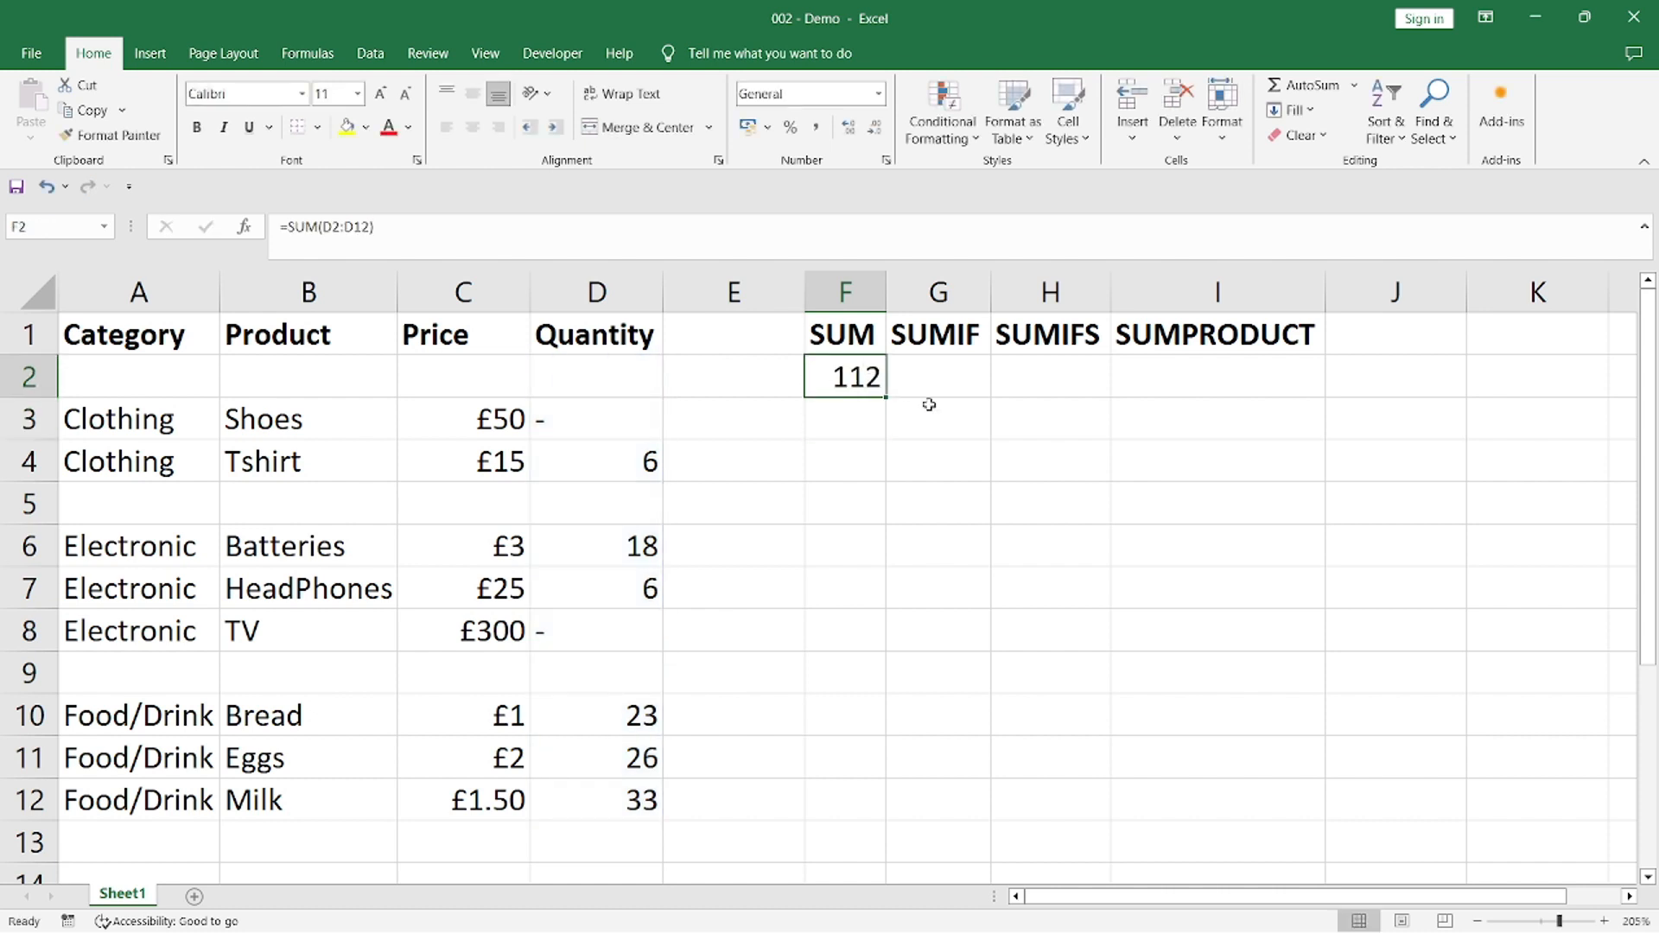
key(ctrl+z)
Add a Sum total beneath the Quantity column in D13 using Quick Analysis on D2:D12
drag(630, 370, 614, 800)
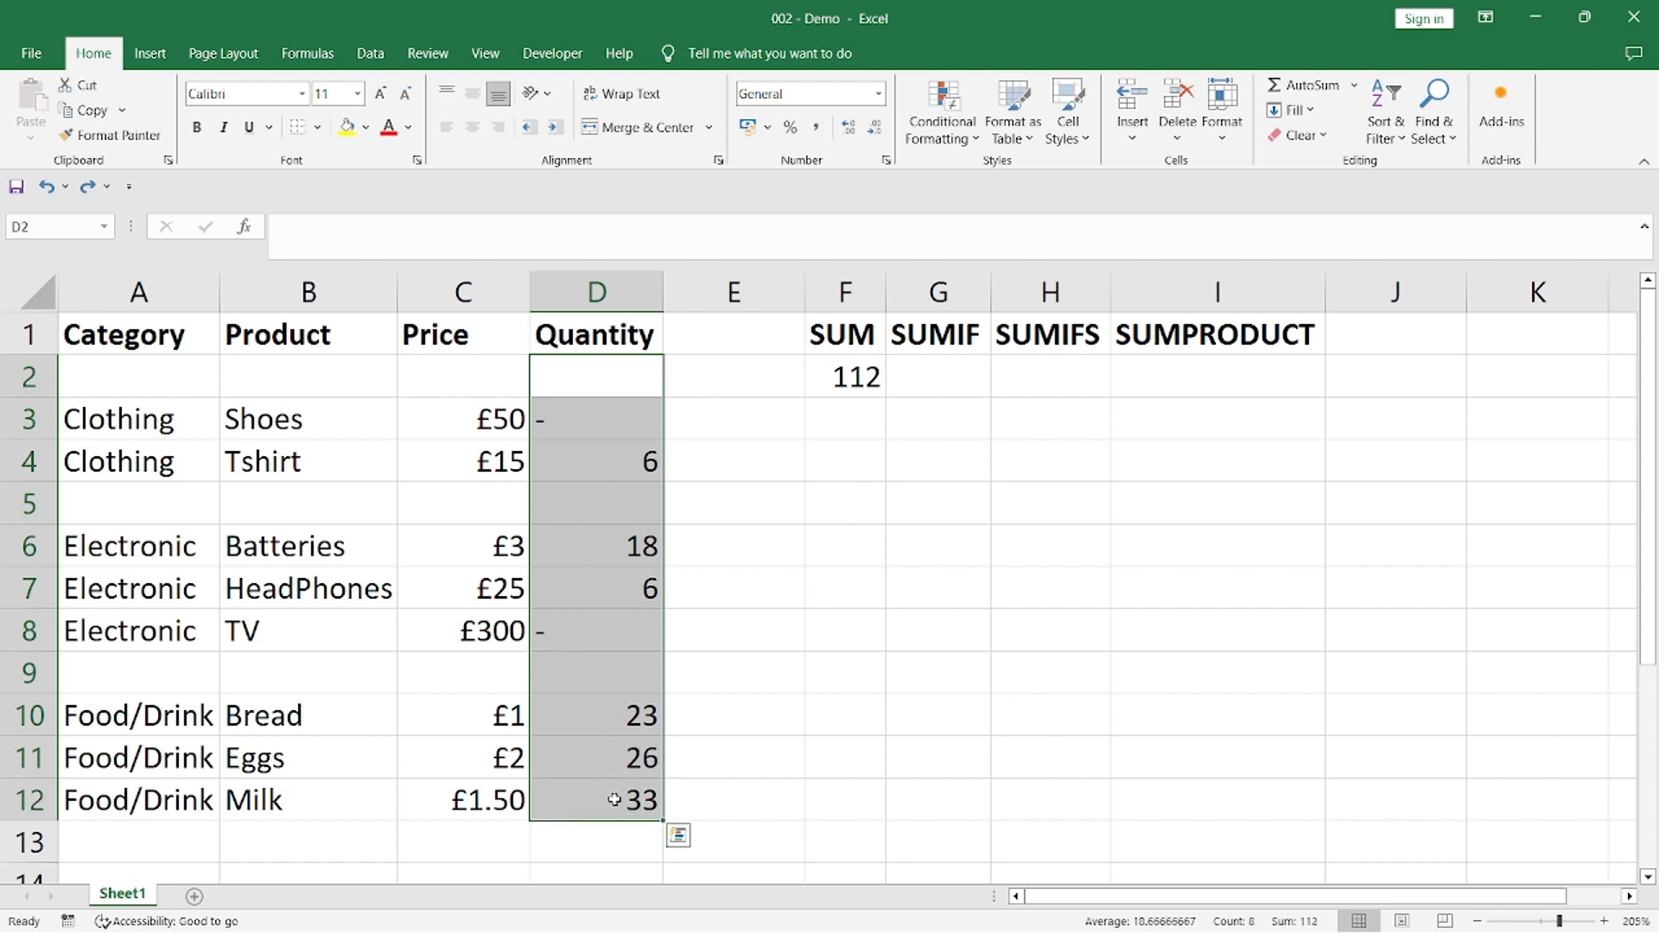
click(679, 836)
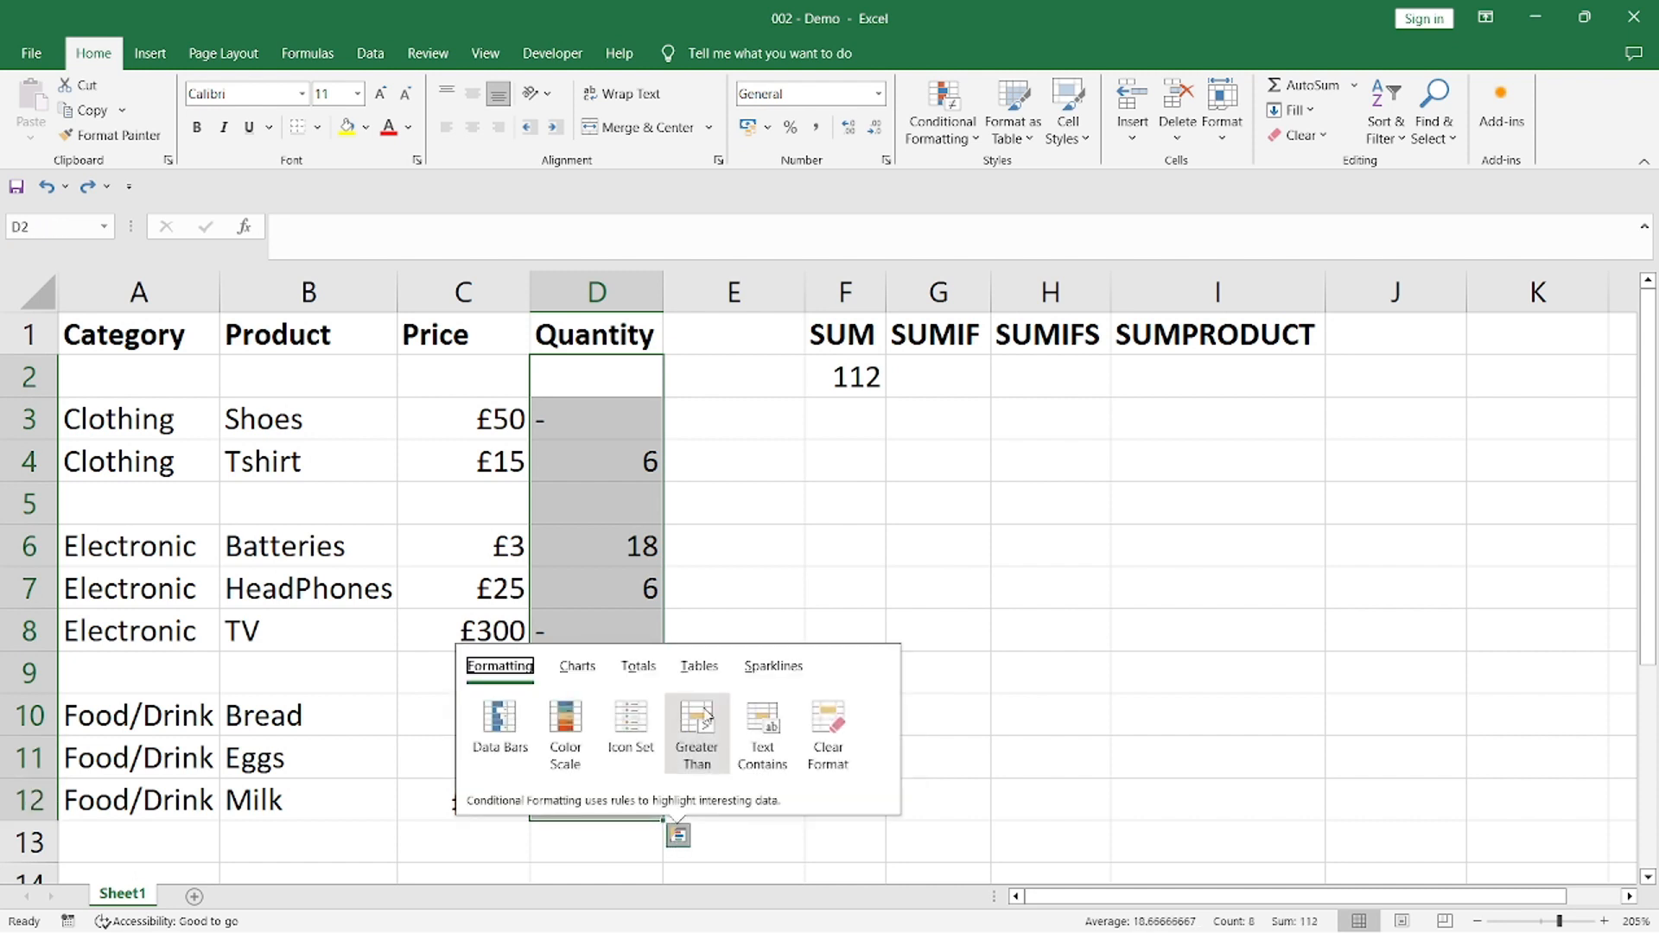
click(647, 670)
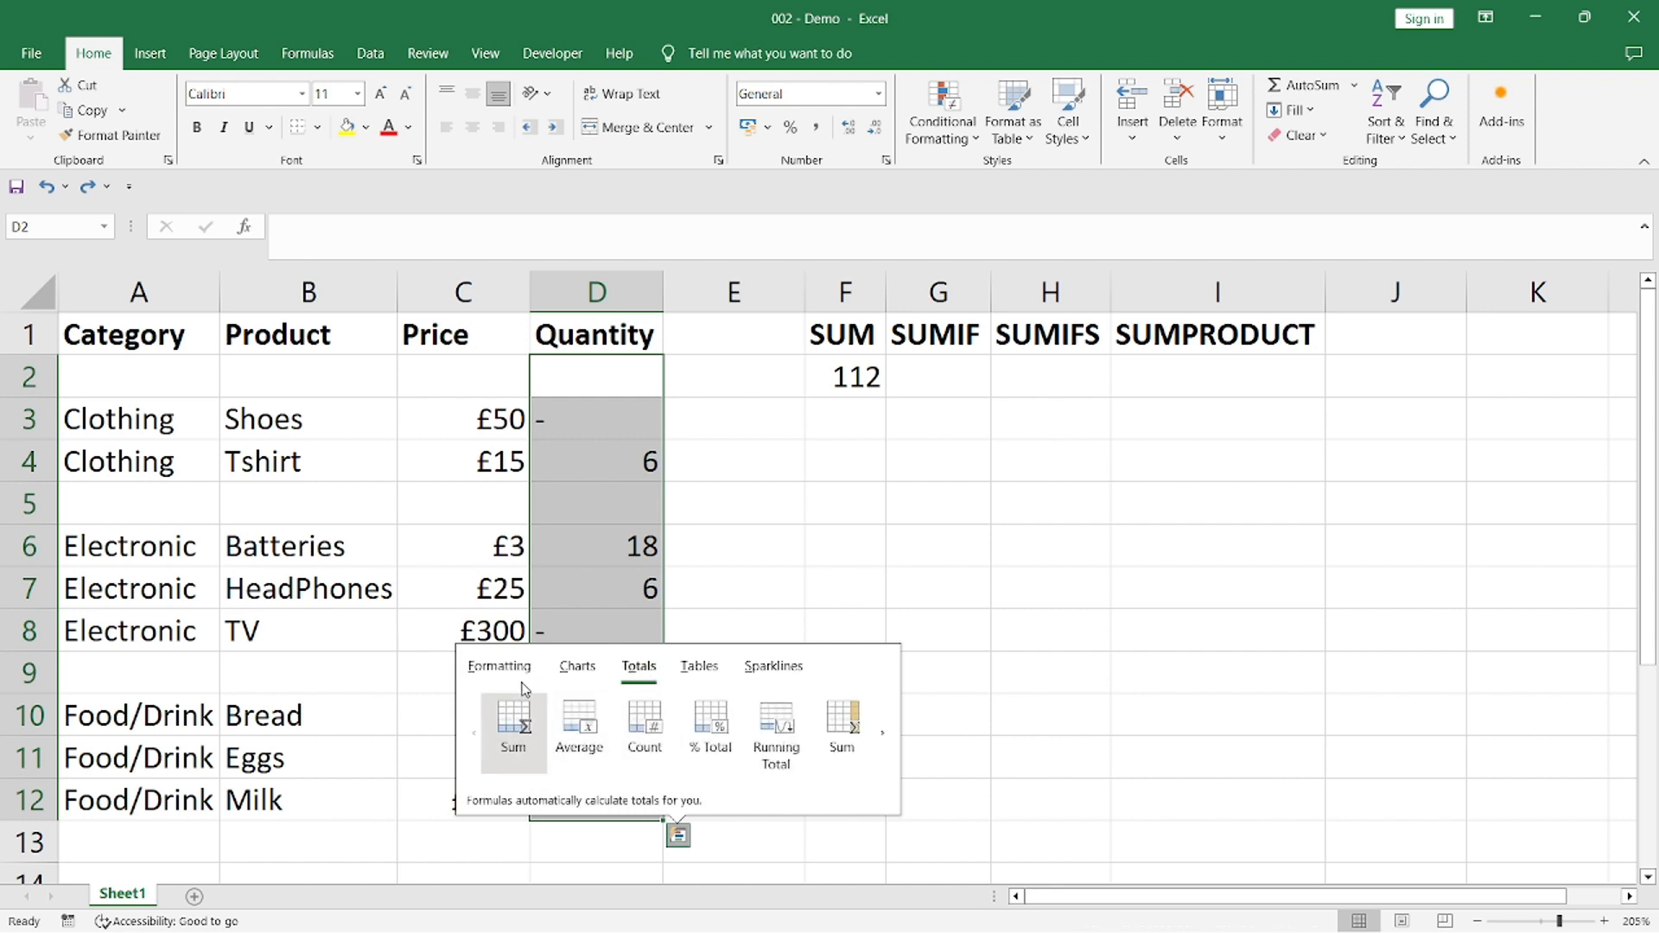
click(516, 730)
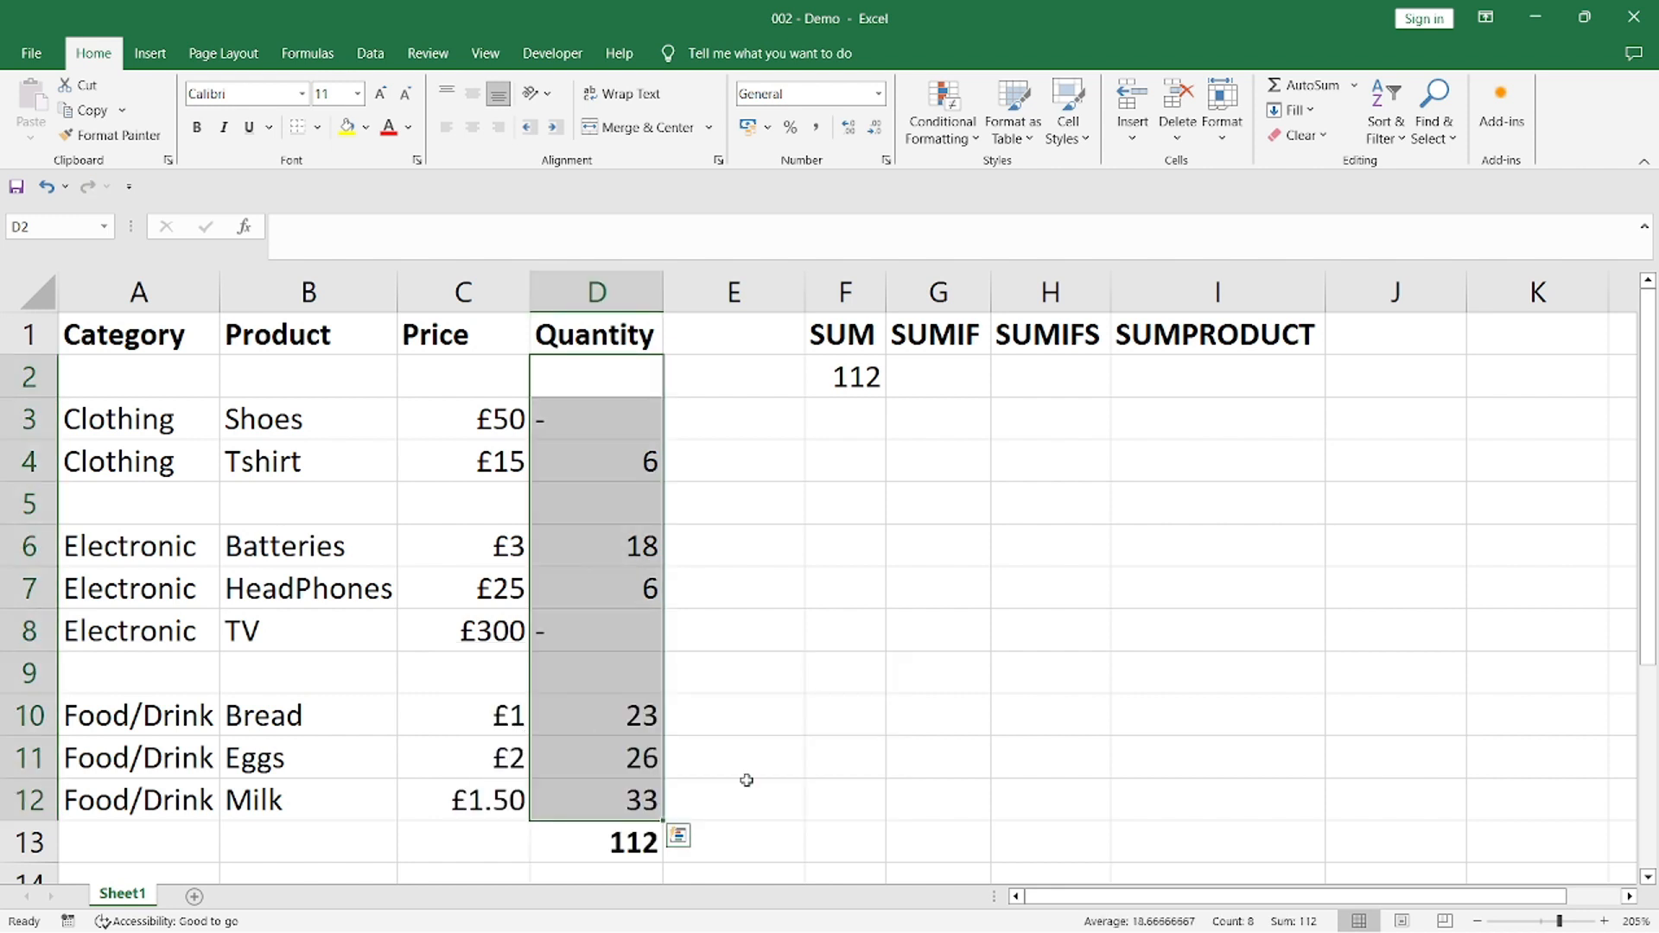
click(587, 841)
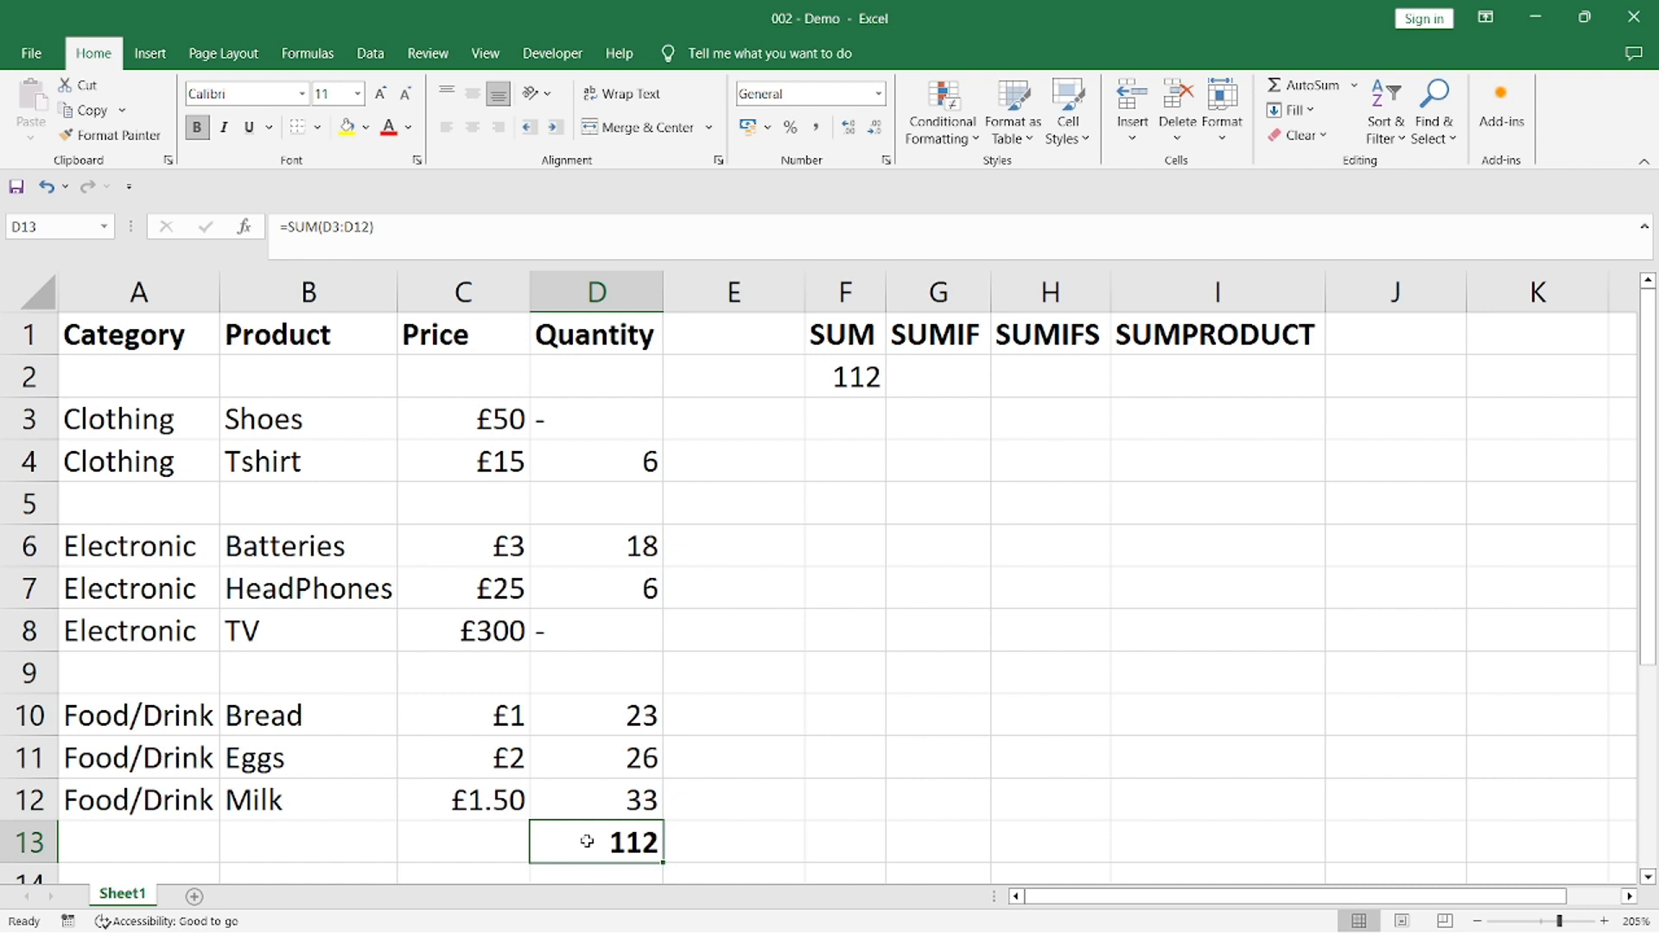
Start a SUMIF formula in cell G2 with the Category cells A2:A12 as its range
click(948, 346)
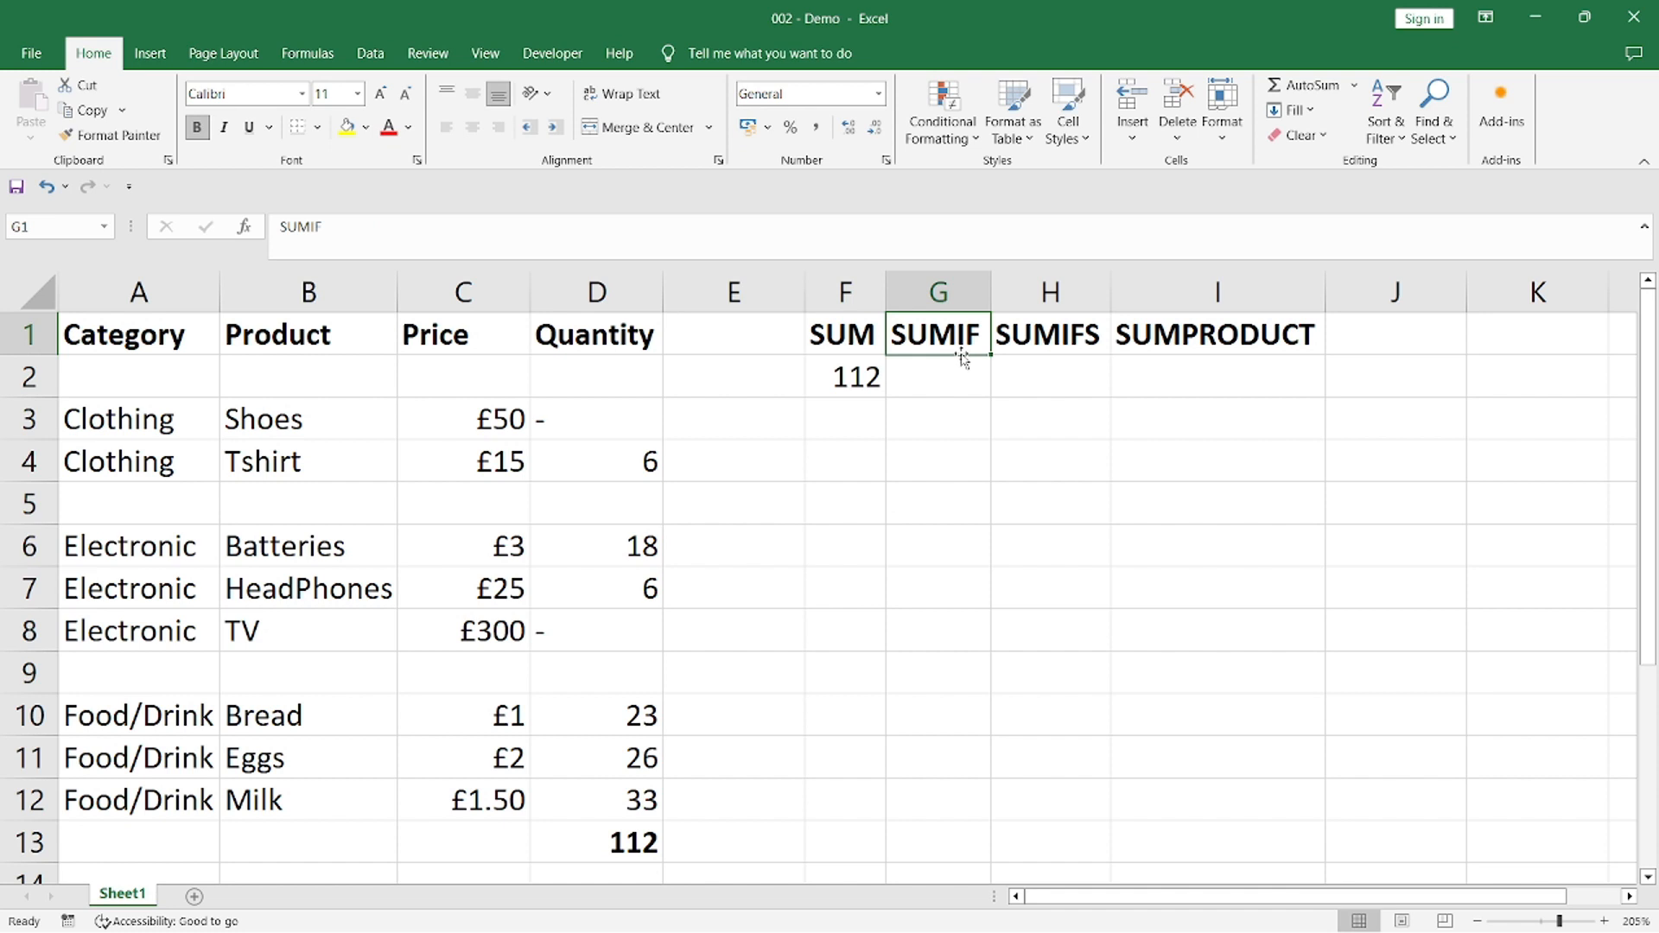
click(944, 383)
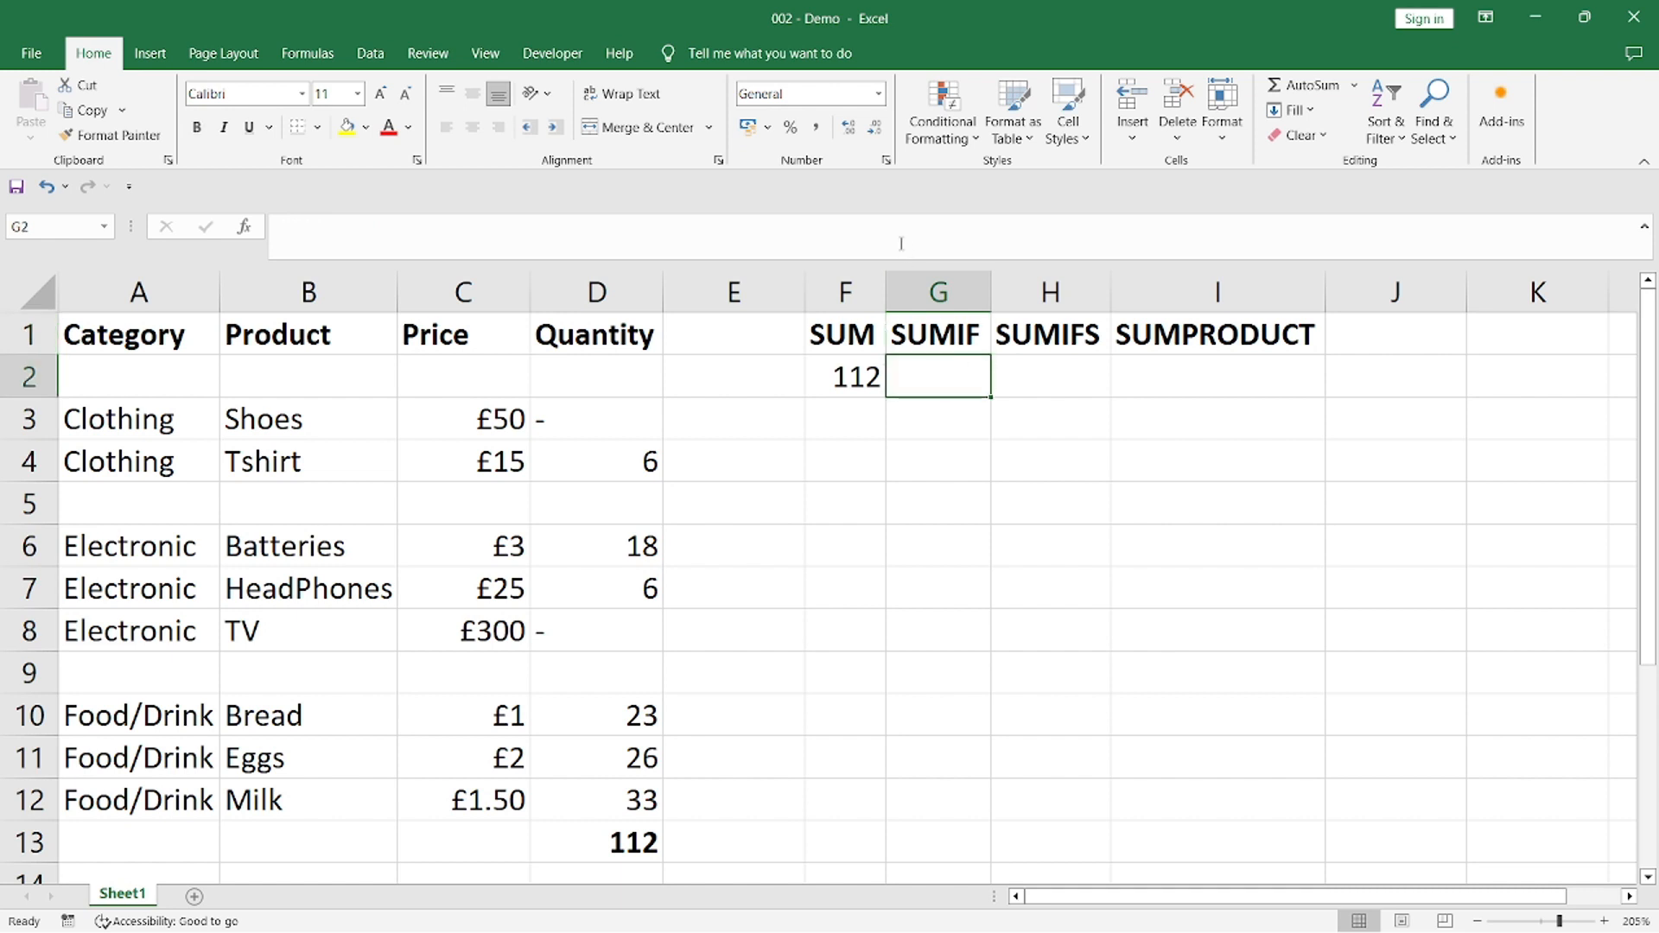
click(901, 243)
text(=sumif())
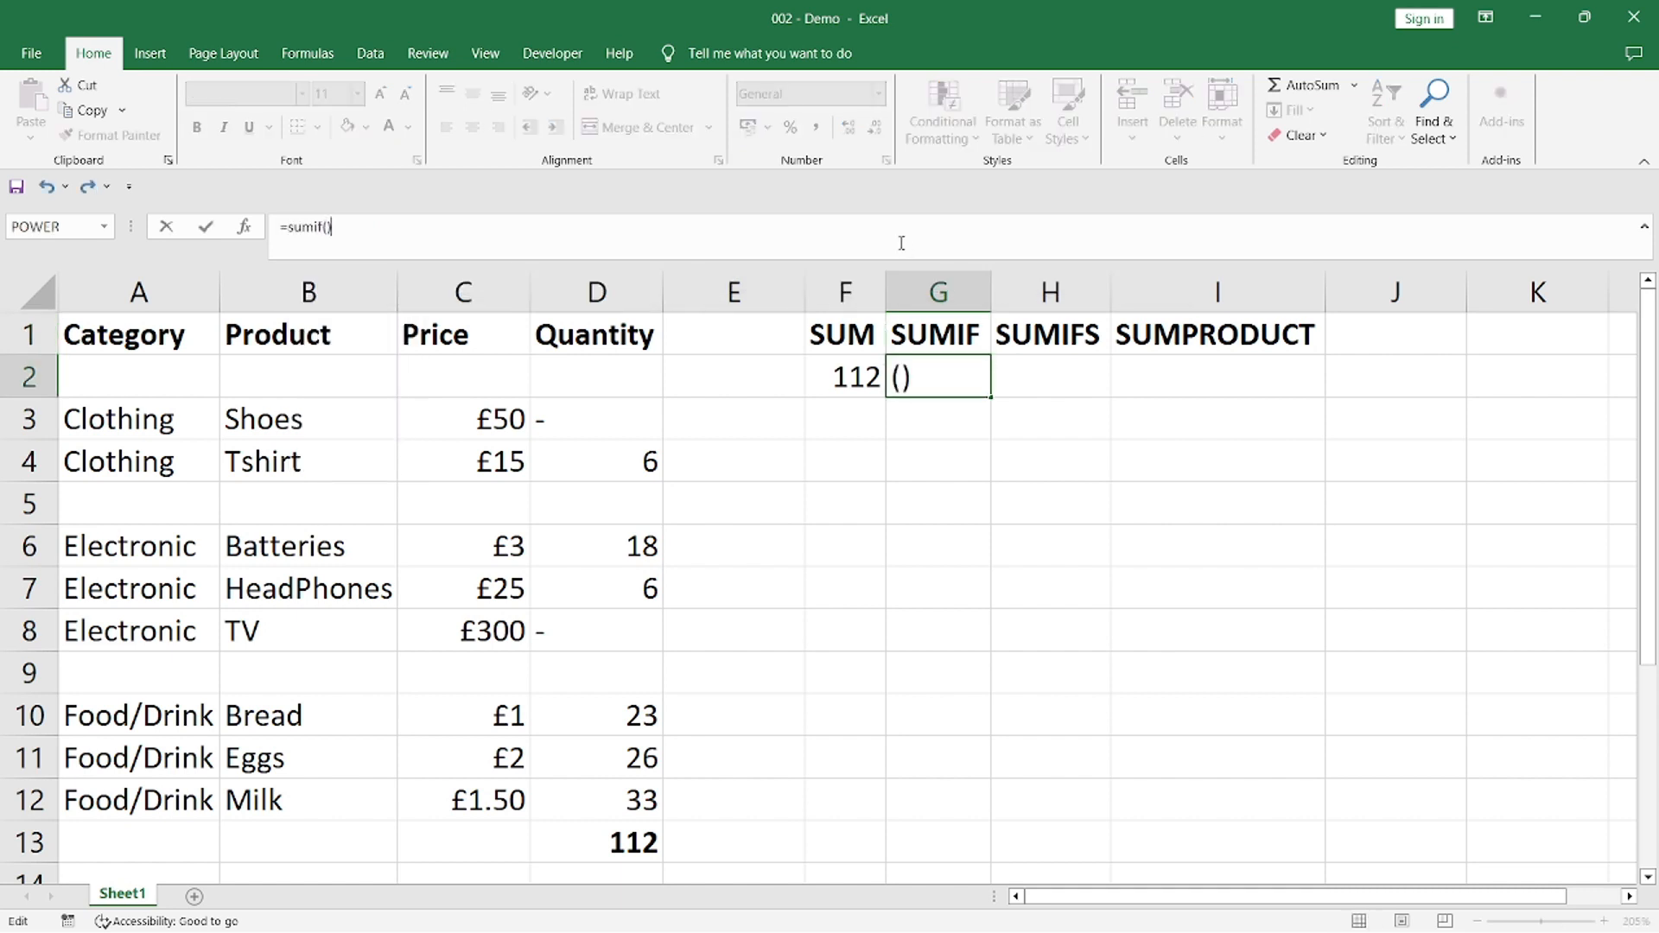
key(Left)
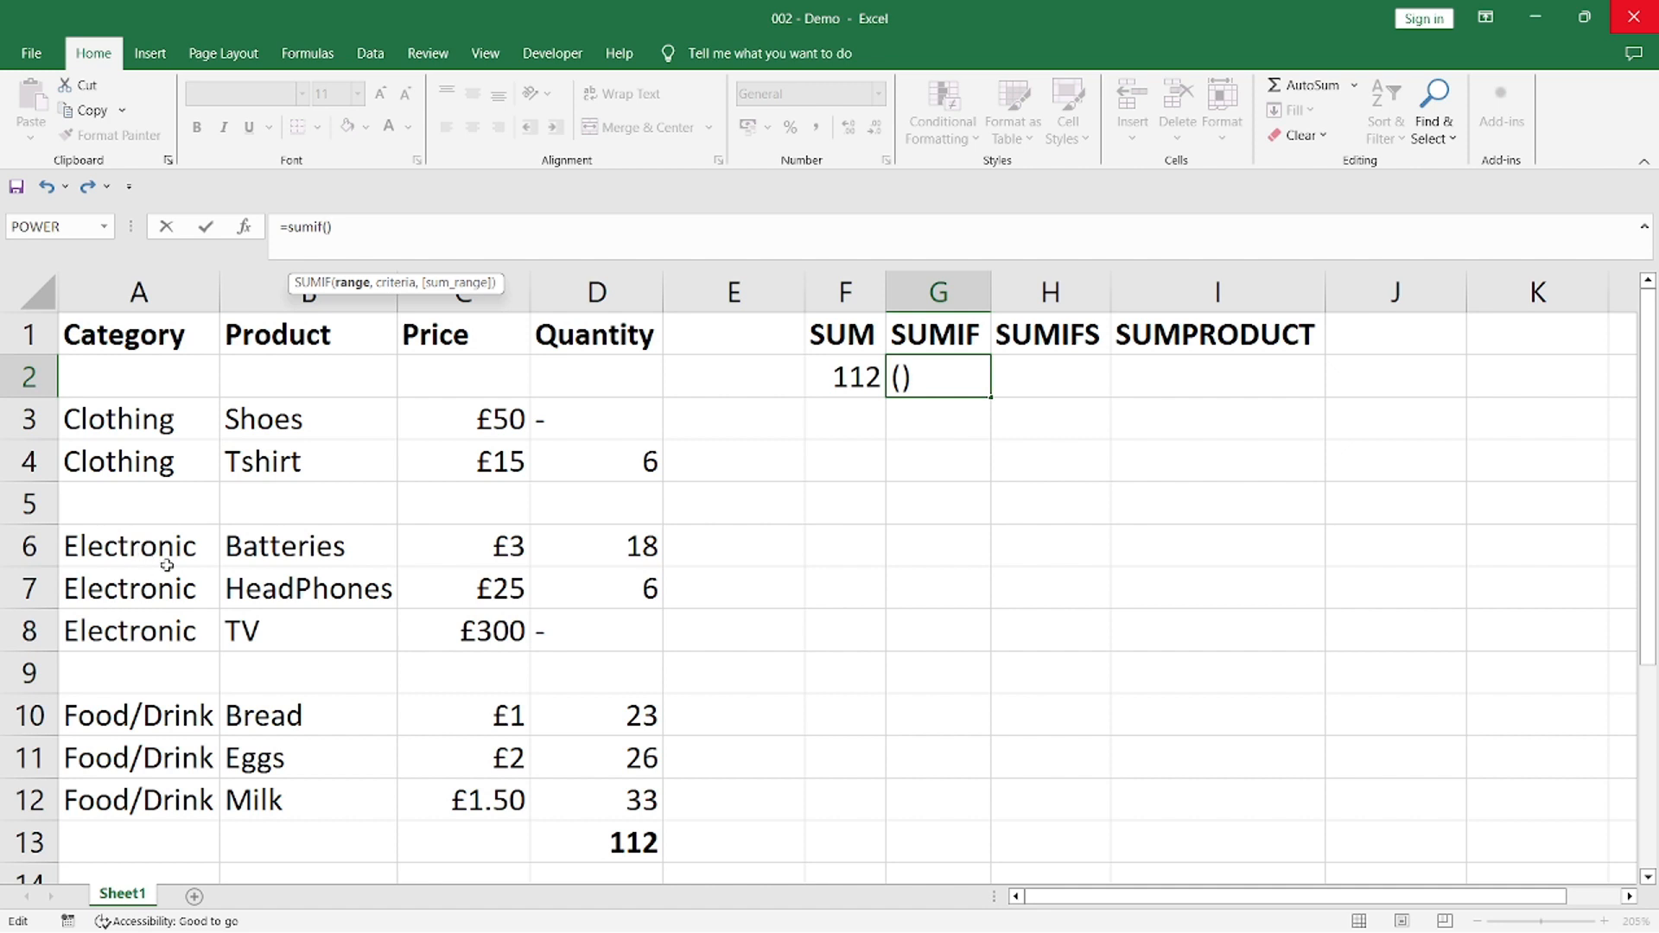
text(A2:A1)
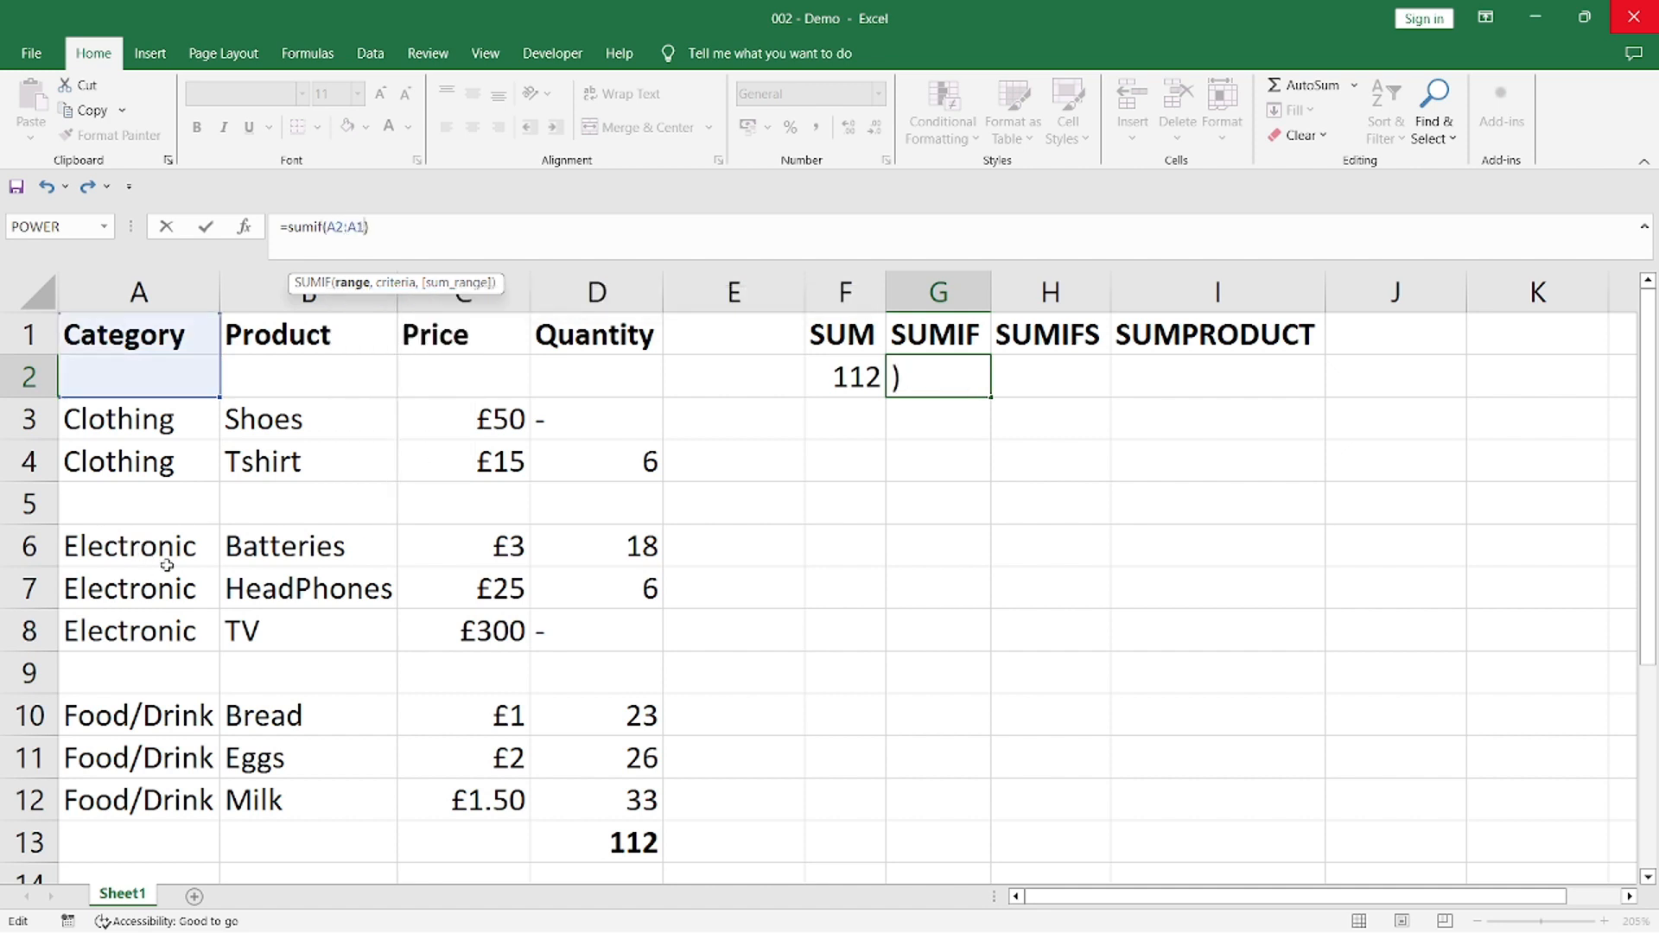
text(2,)
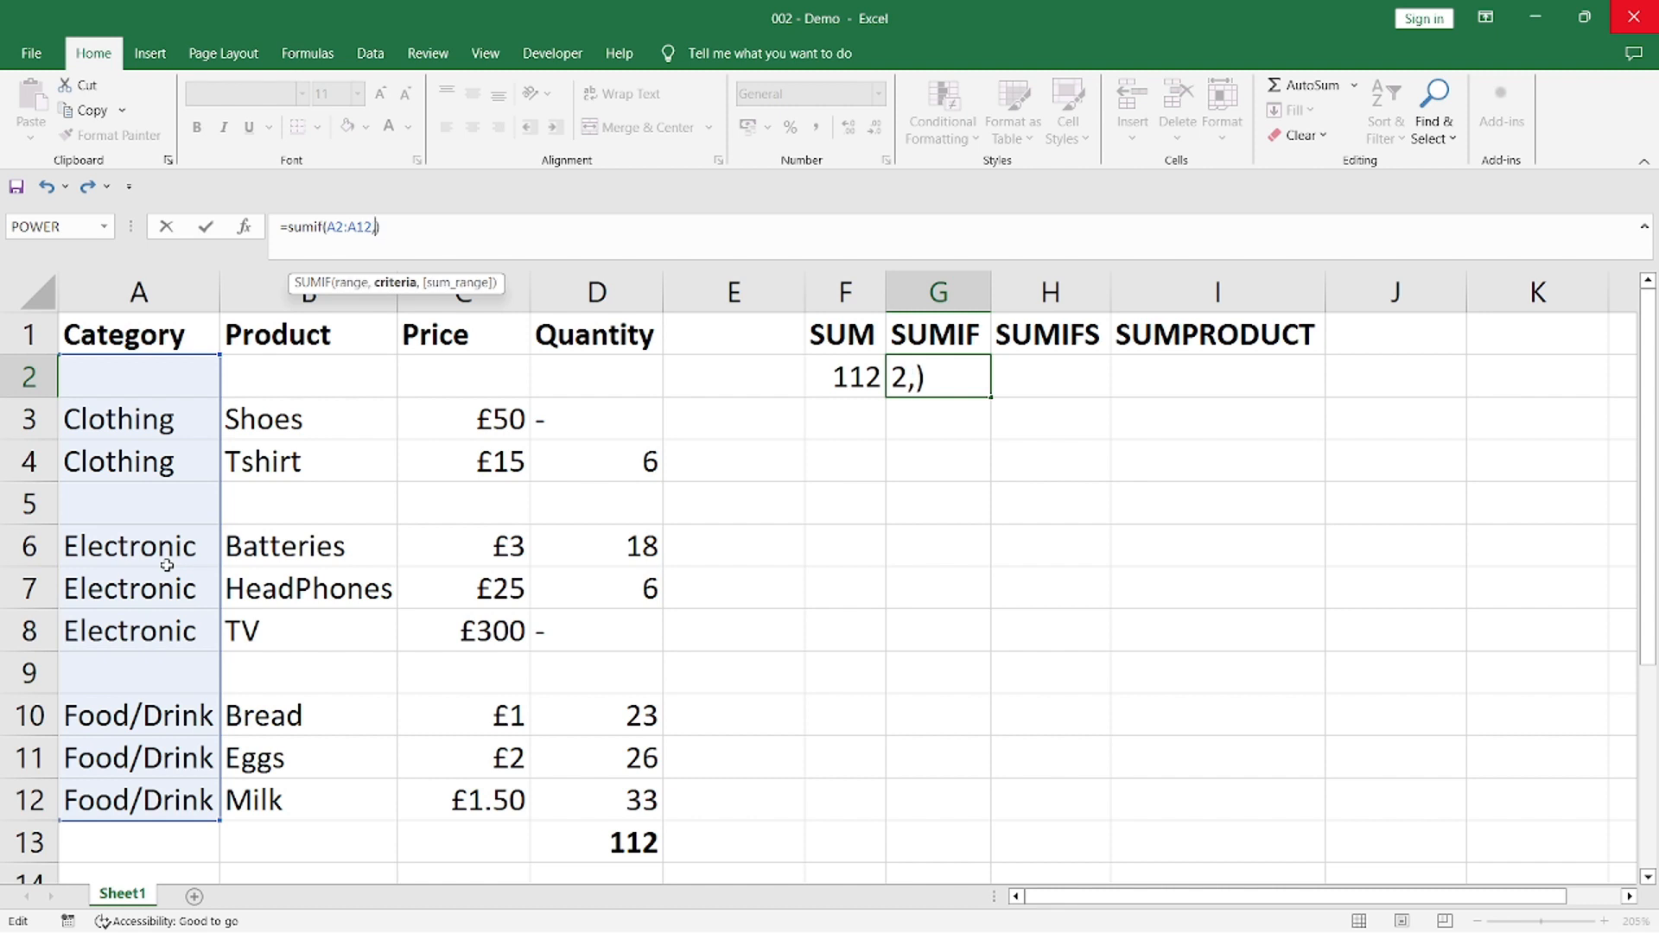
text("Electronic")
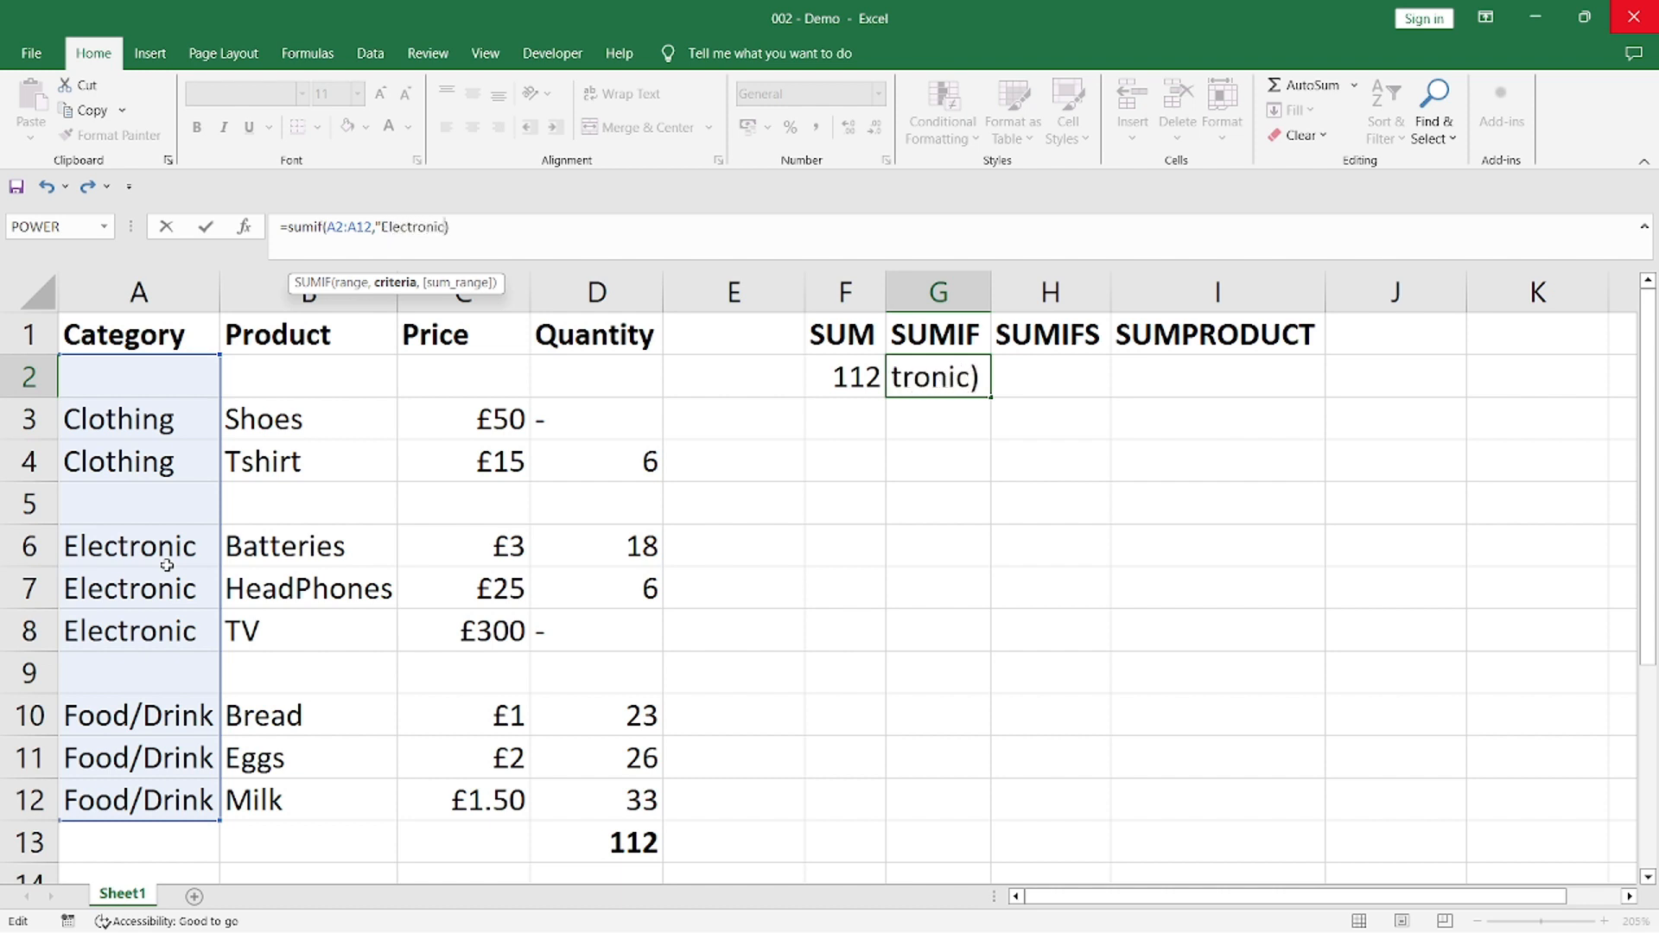
text(,)
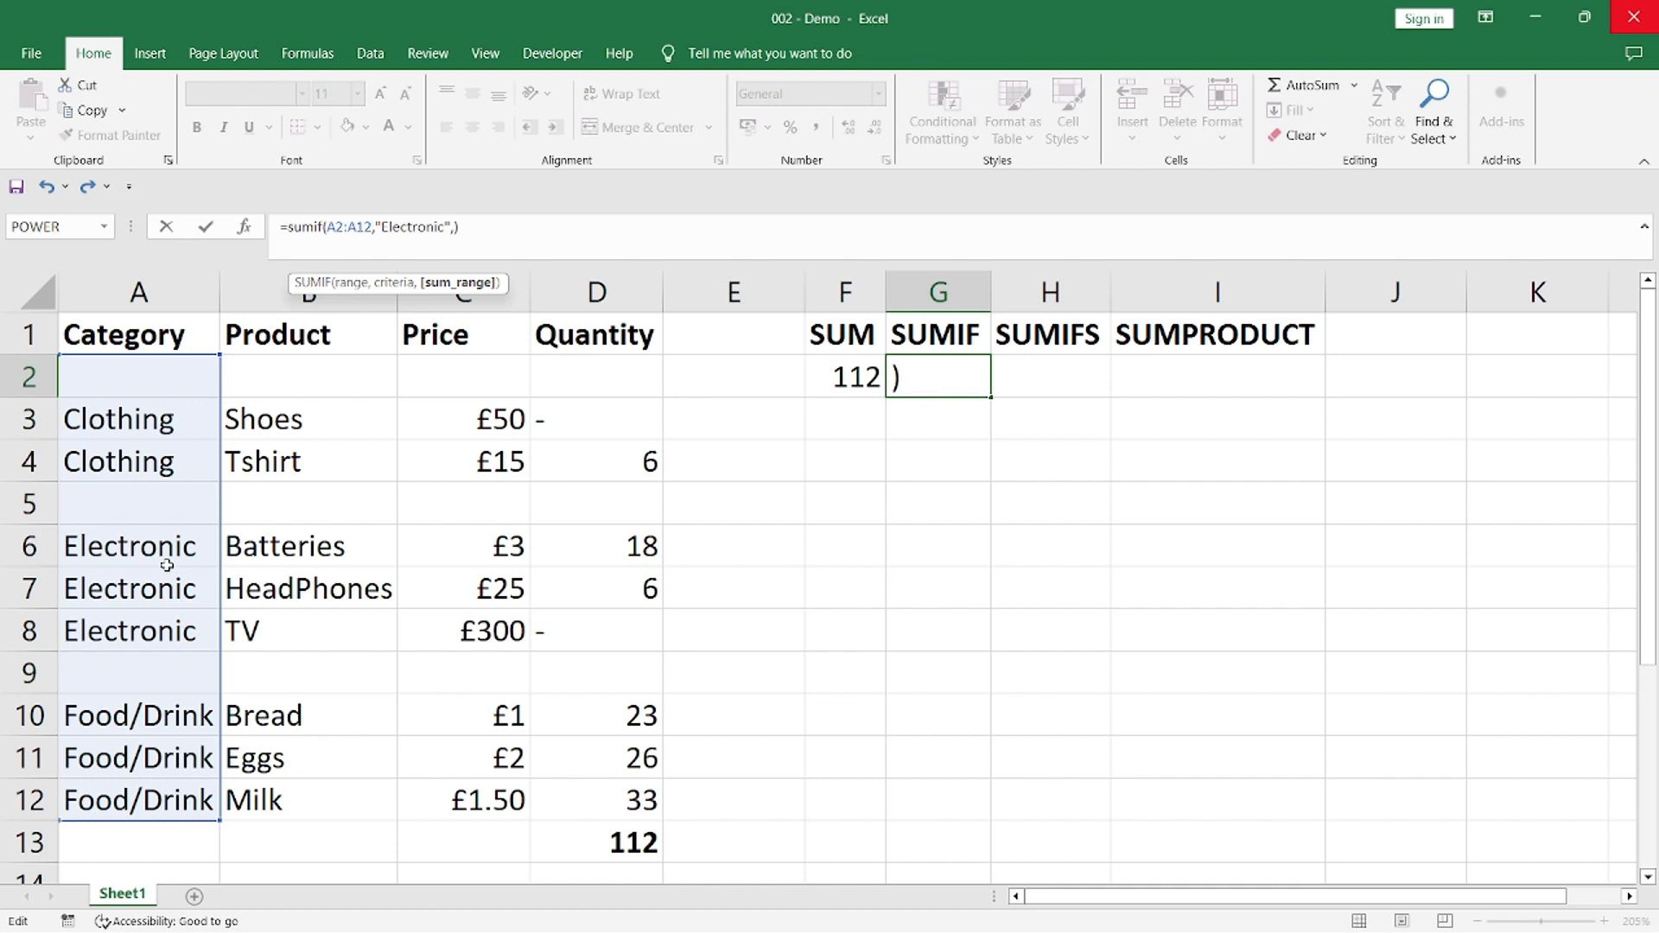
text(D2:D)
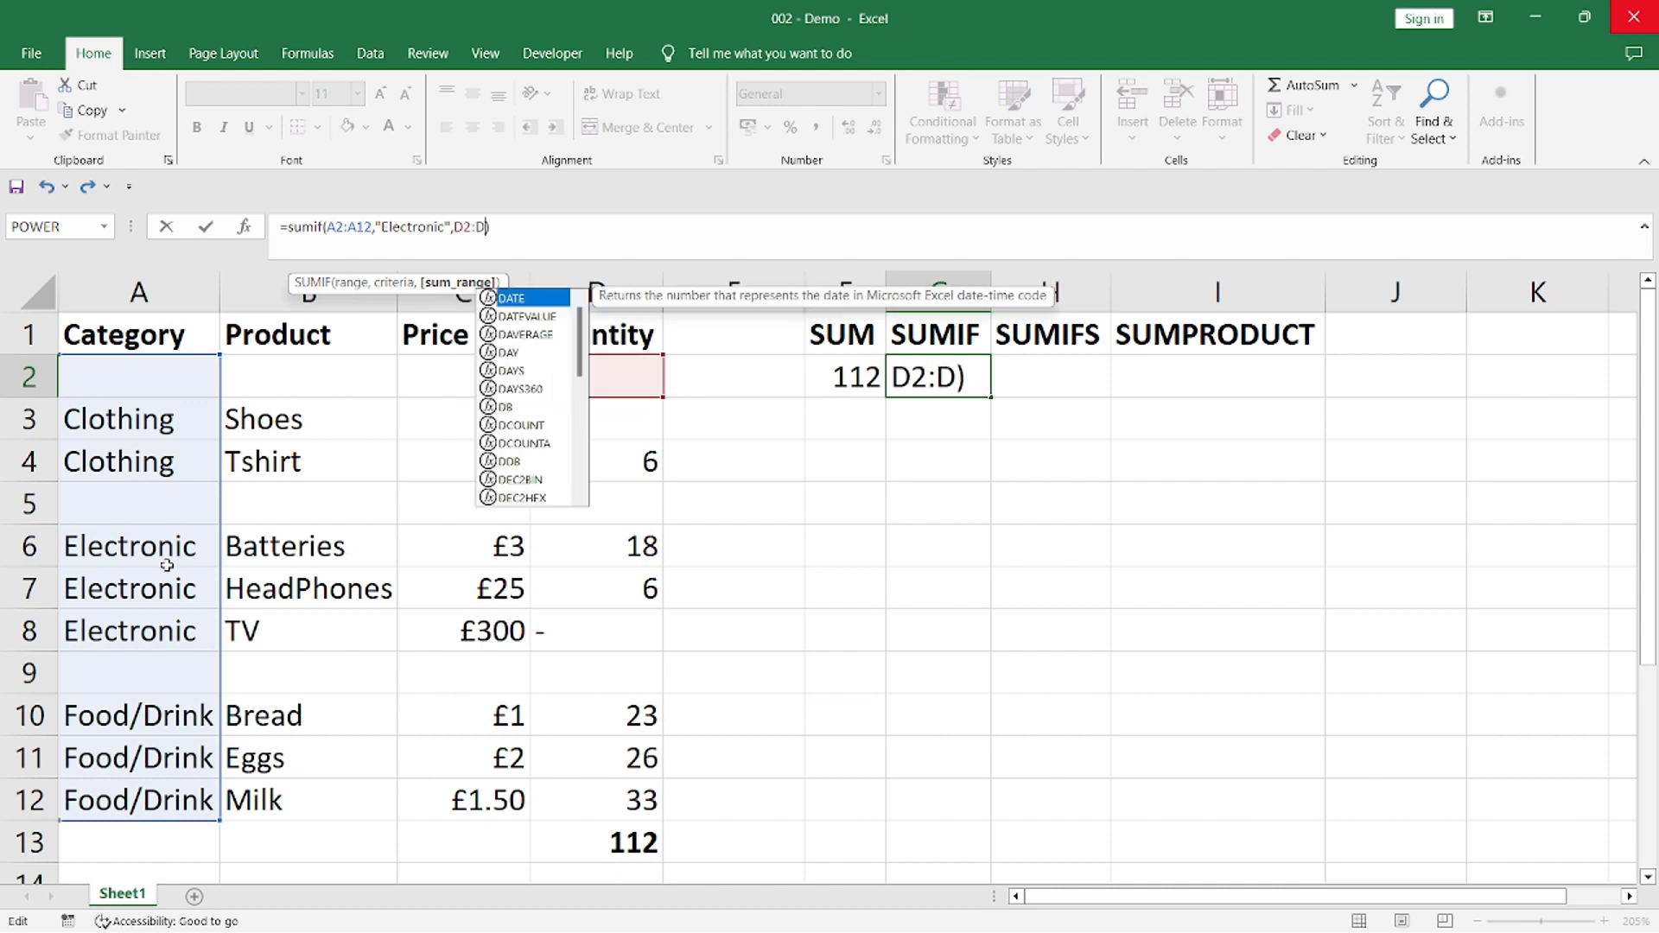
text(12)
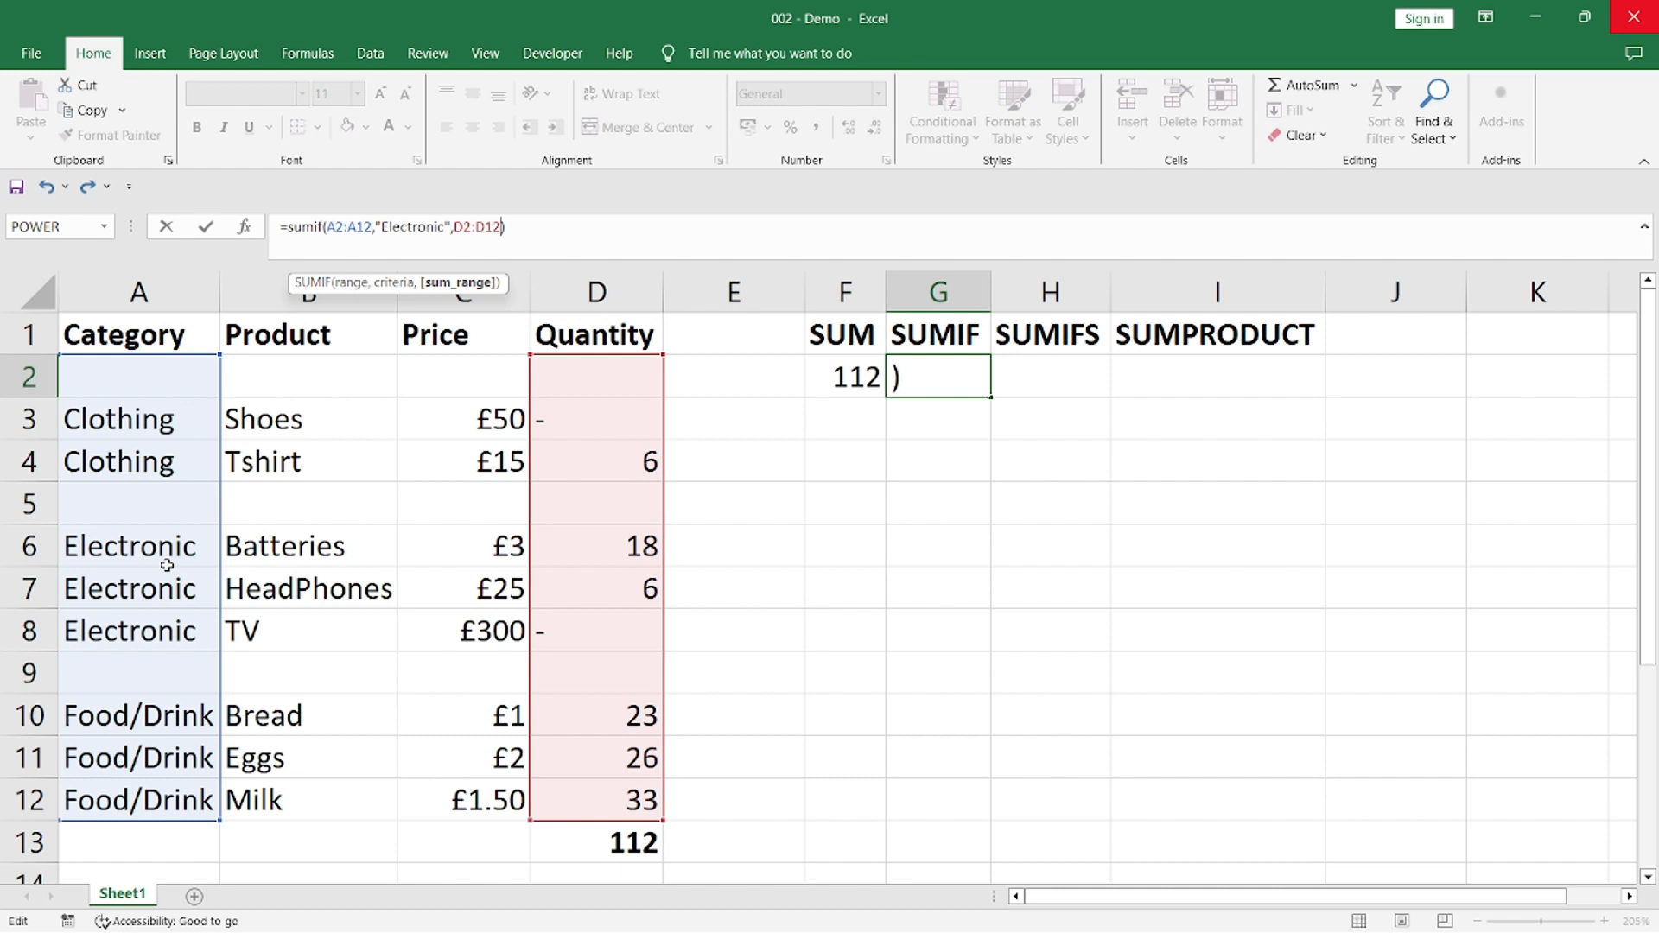
text())
Complete the SUMIF formula in G2 with the criterion "Electronic" and sum range D2:D12, and check it against the Electronic quantities
key(Return)
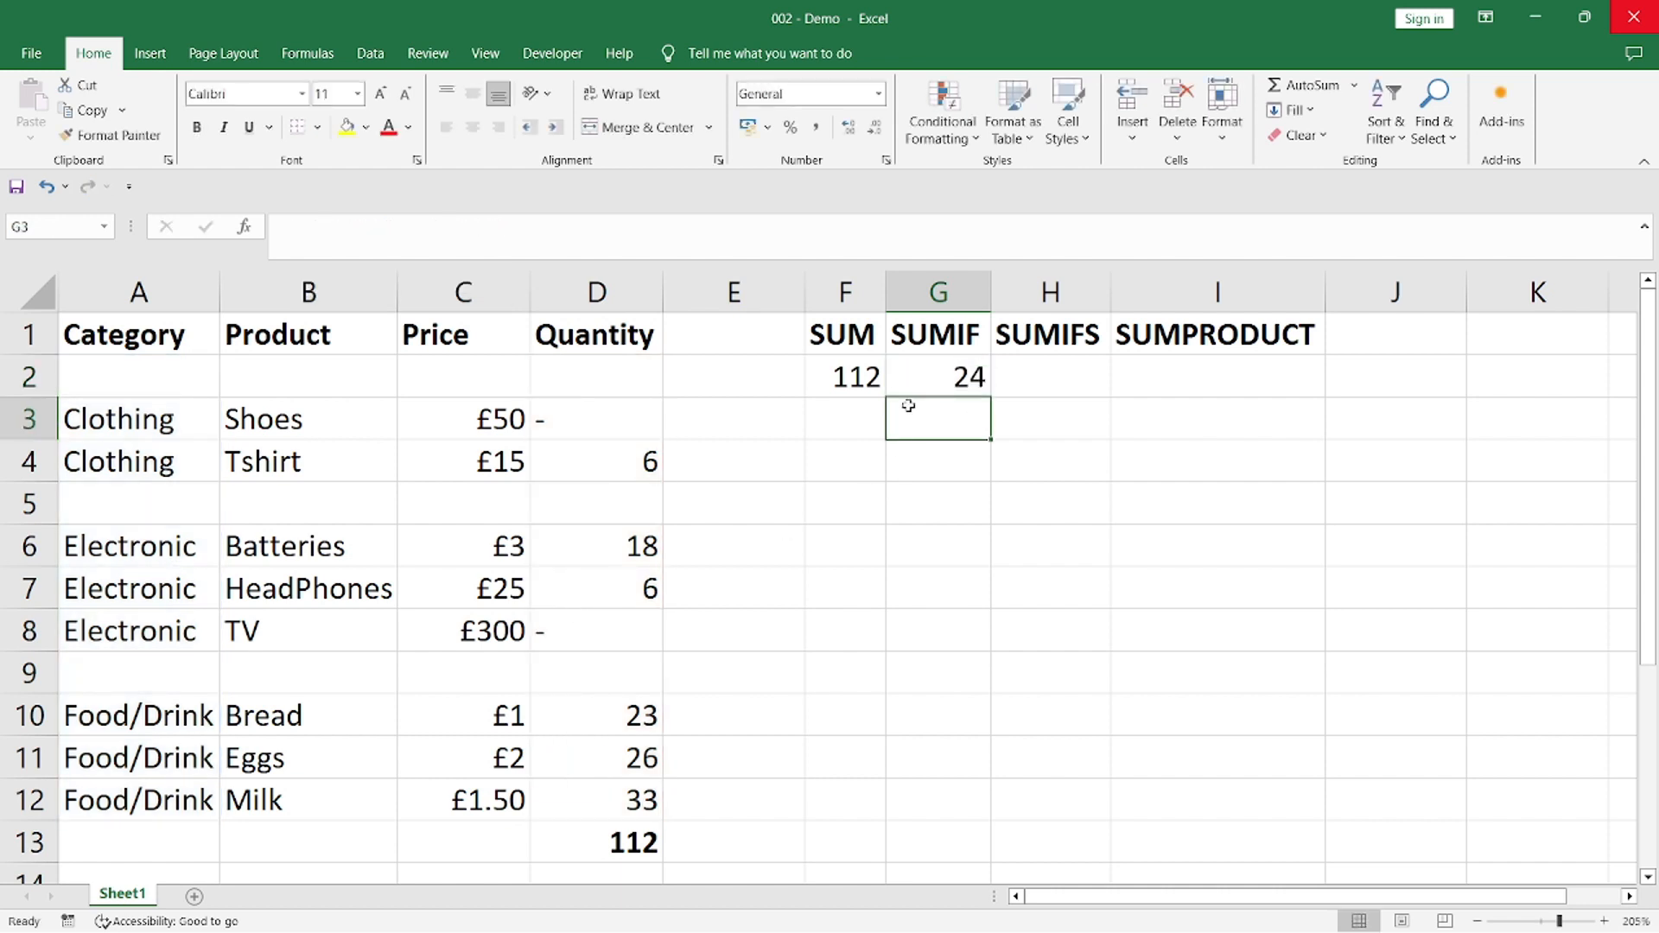
click(923, 381)
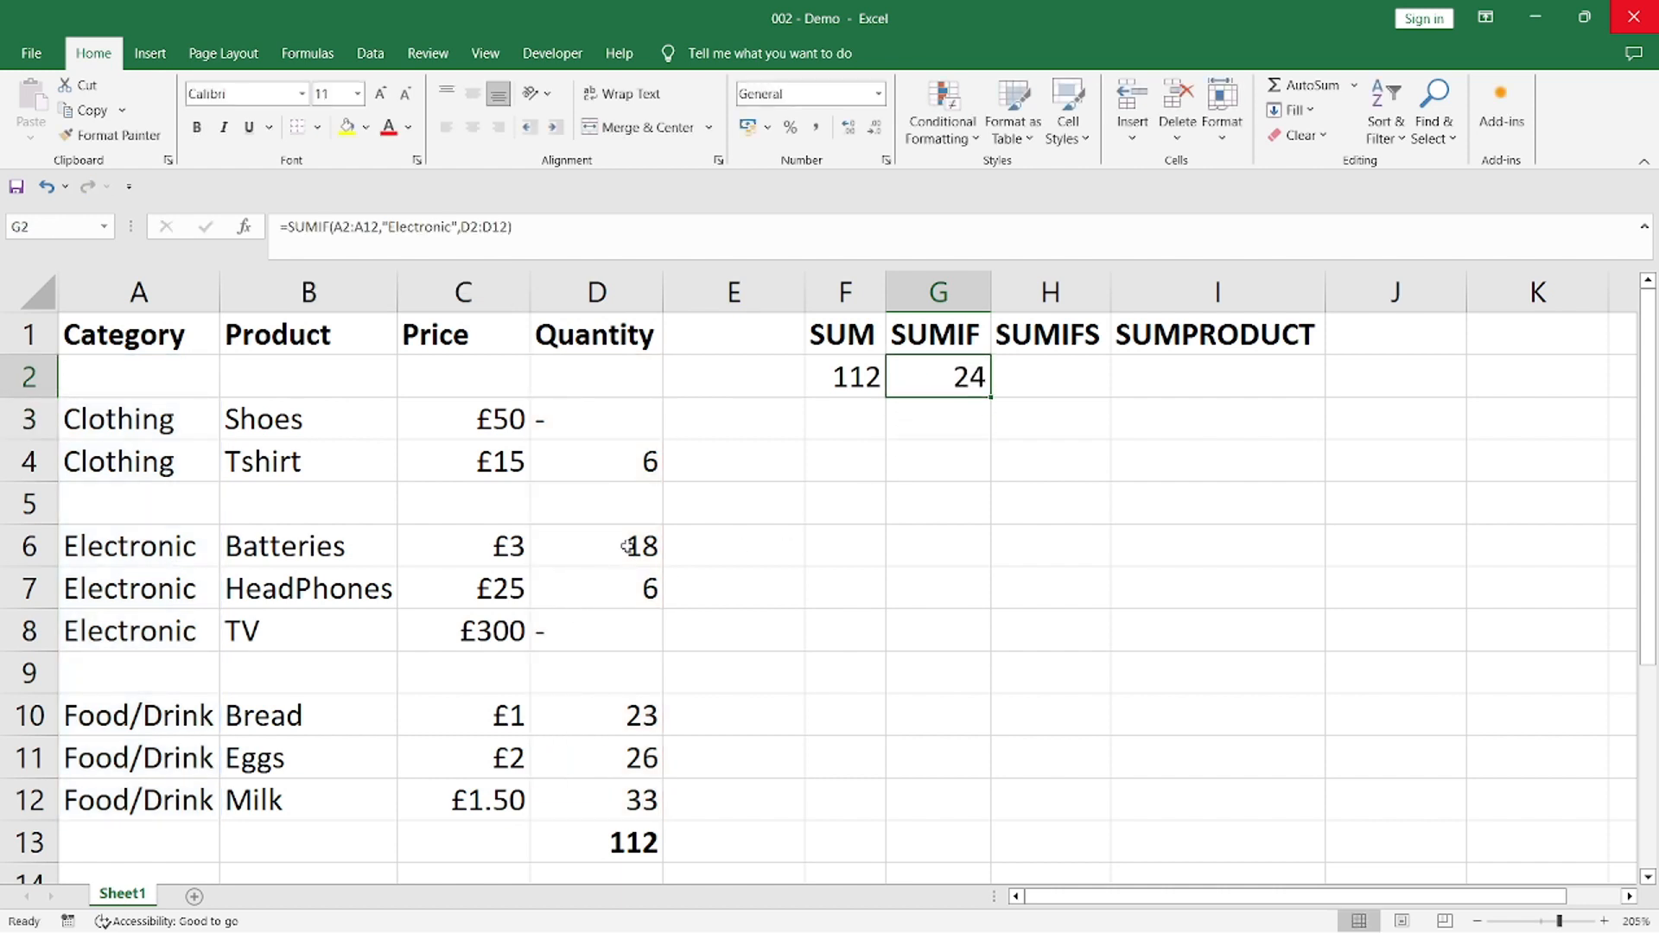
drag(628, 547, 624, 626)
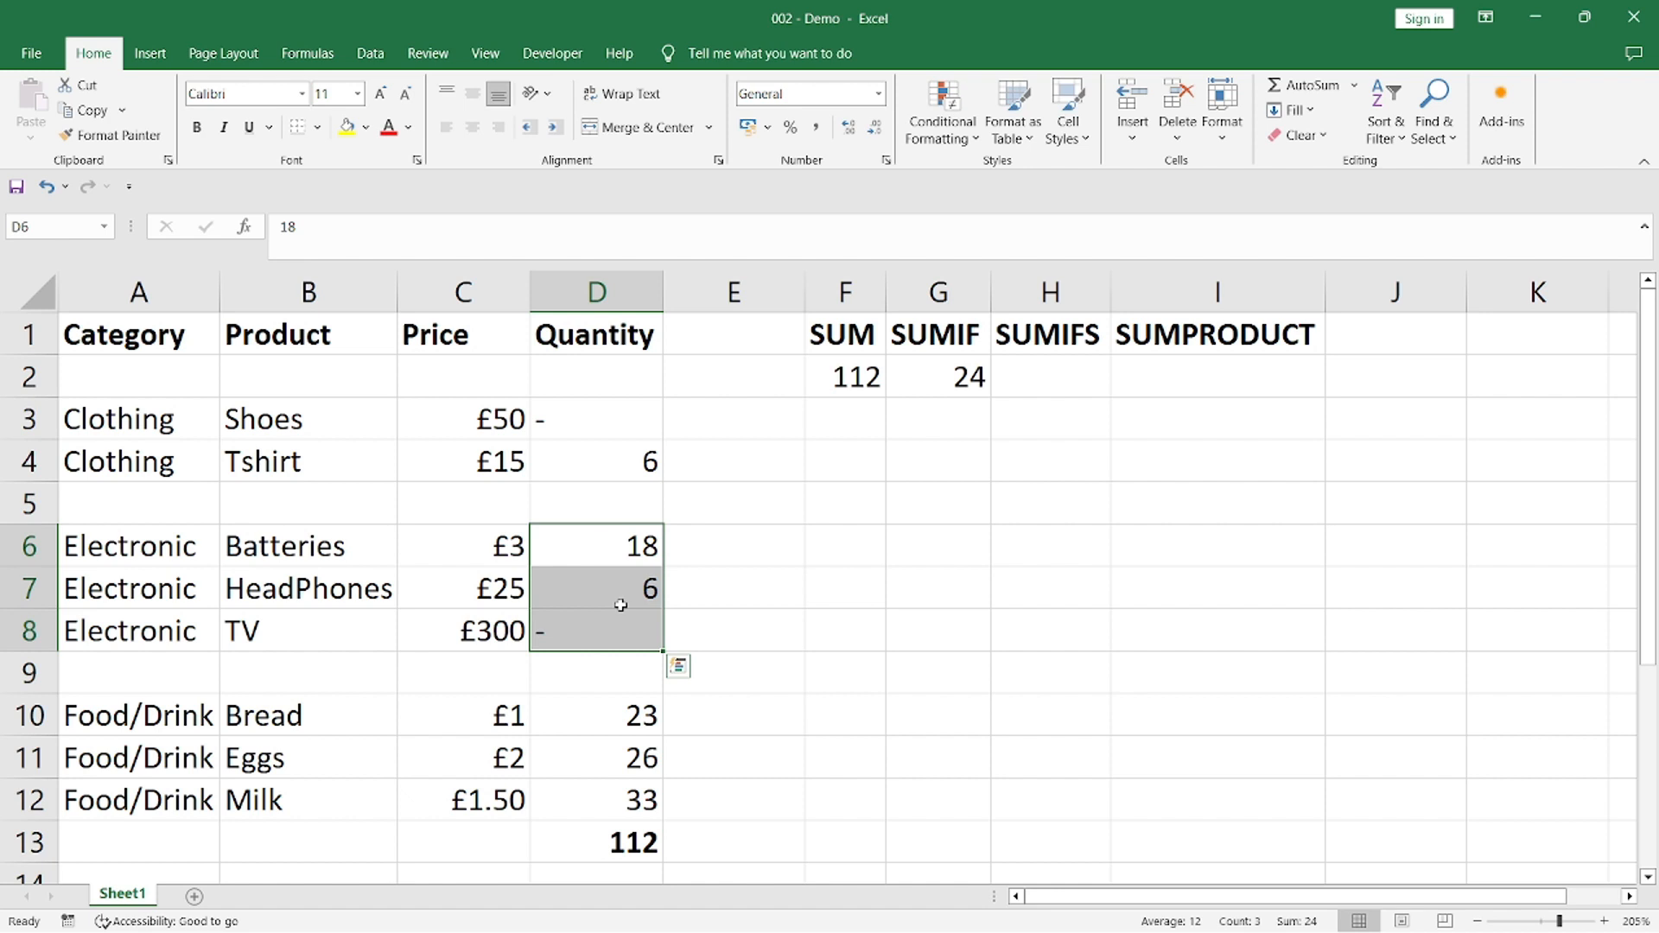
Start a SUMIFS formula in cell H2 with the Quantity cells D2:D12 as its sum range
click(1074, 344)
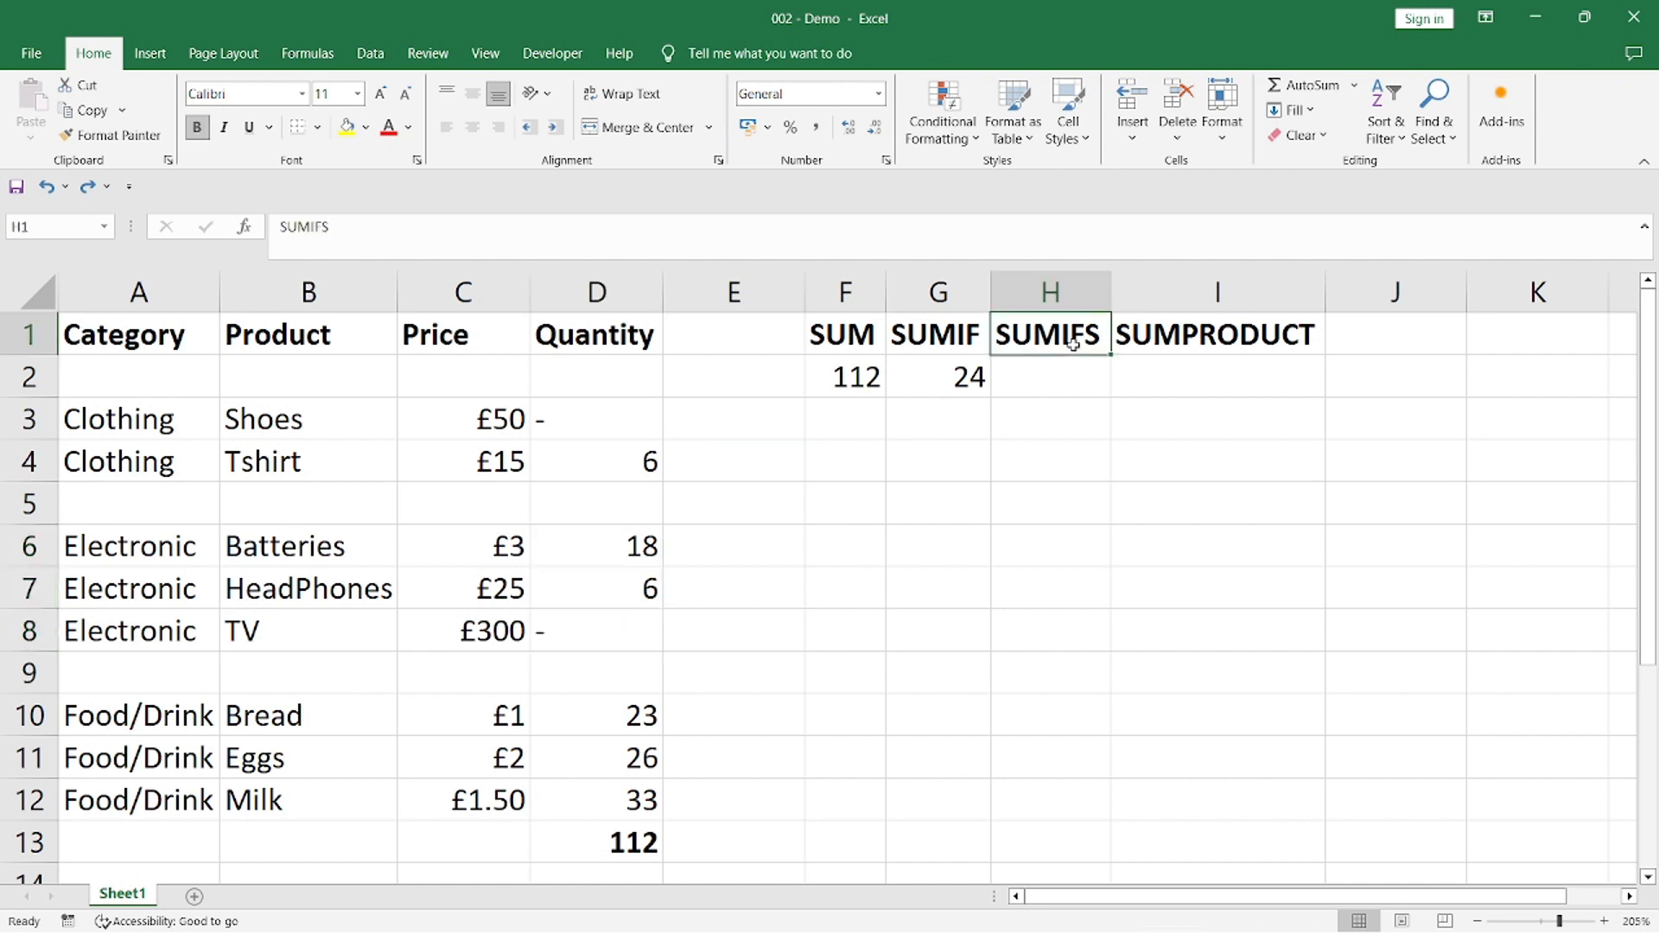
click(1073, 381)
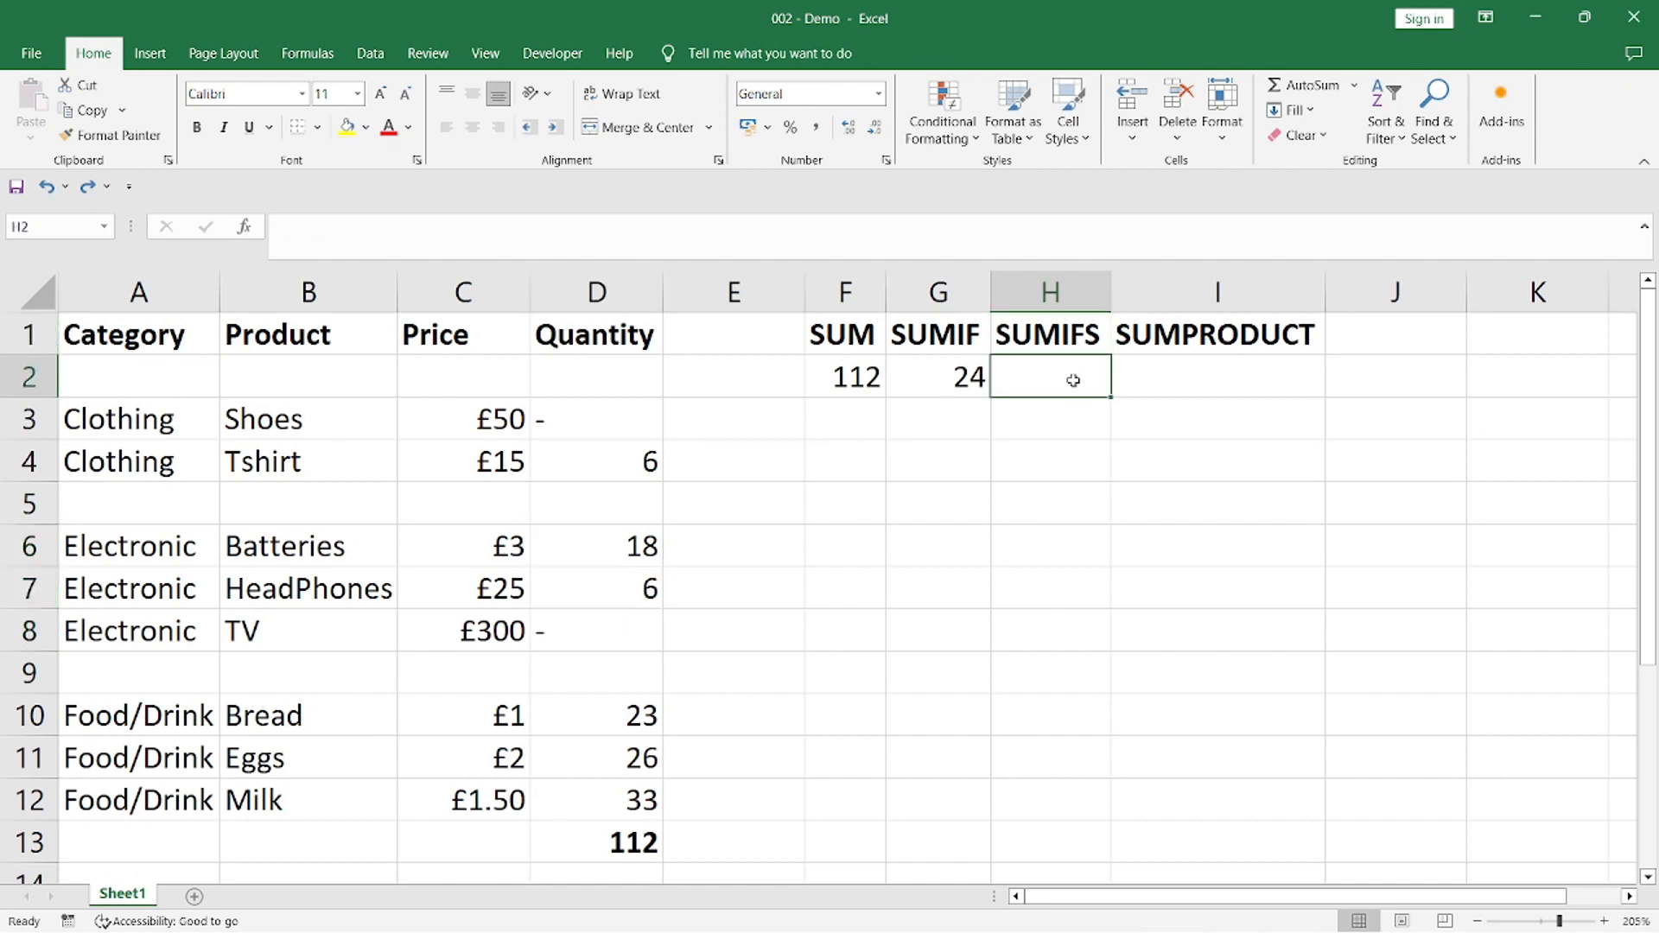
text(=)
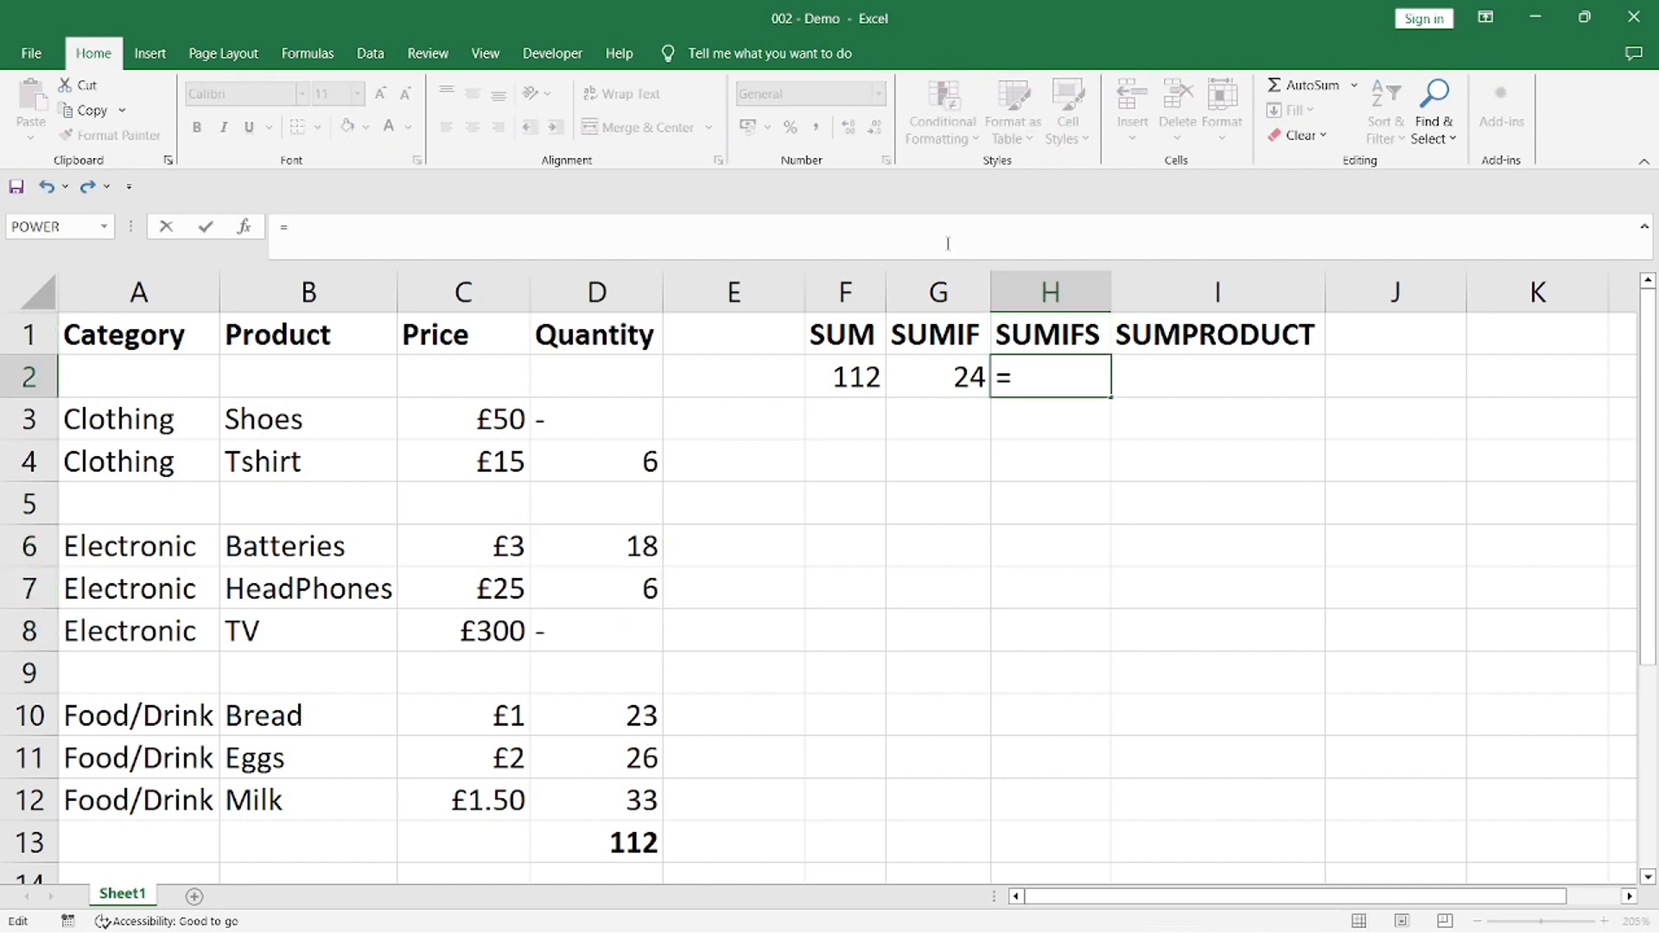
text(sumifs())
key(Left)
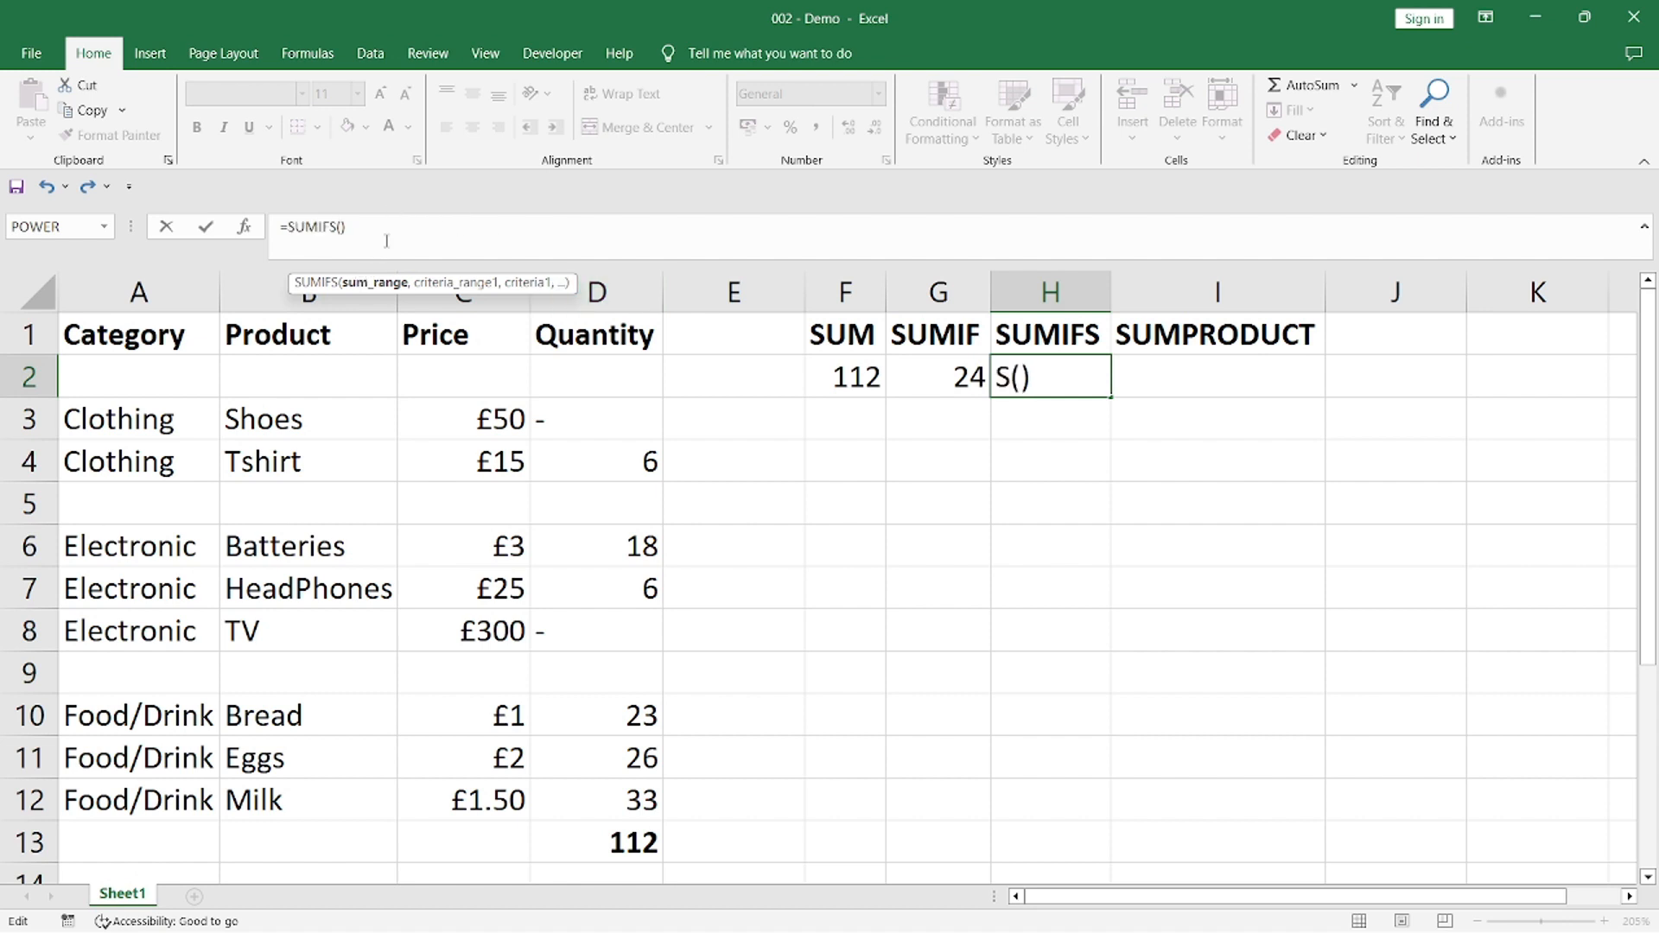
text(D)
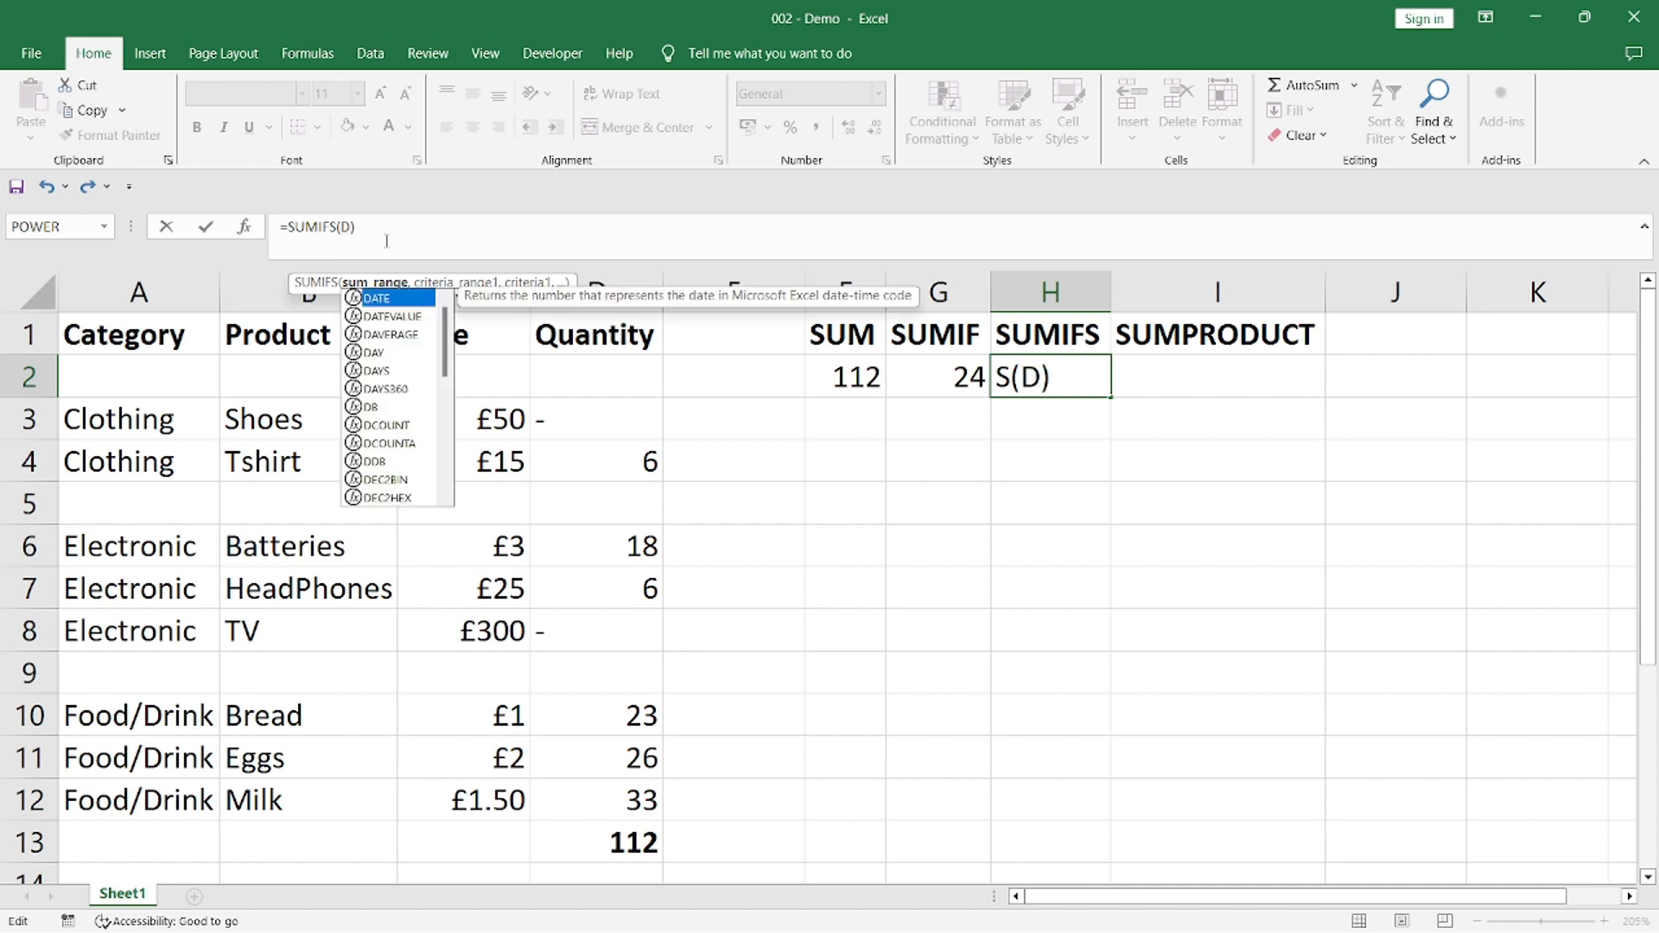
text(2:D12)
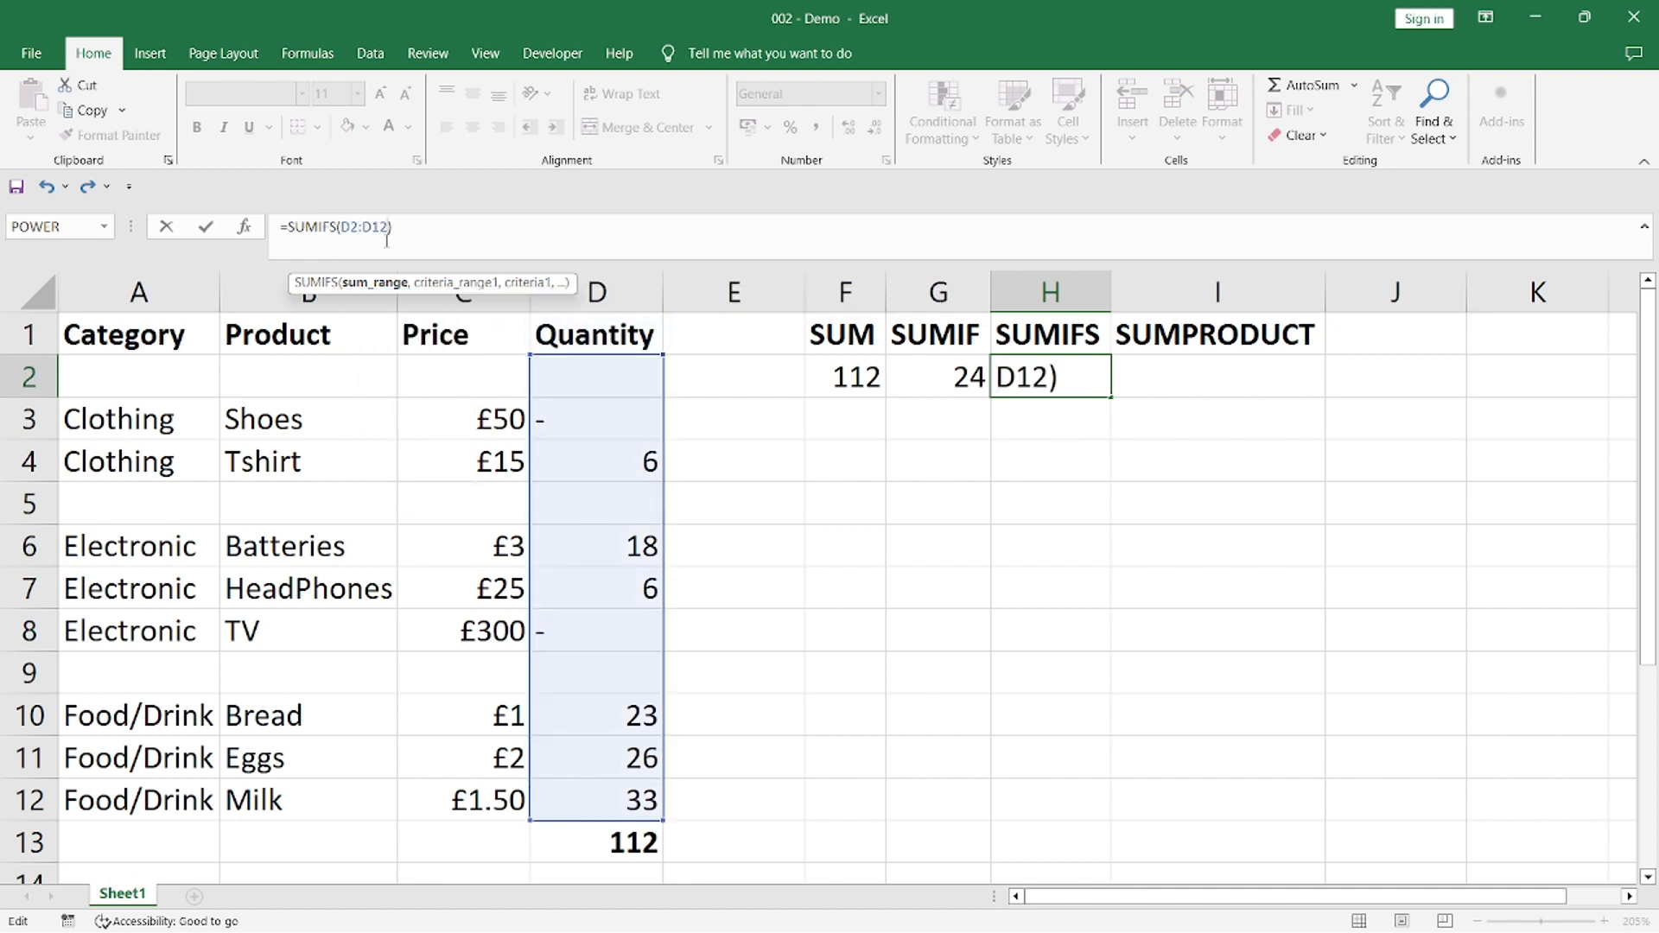
text(,)
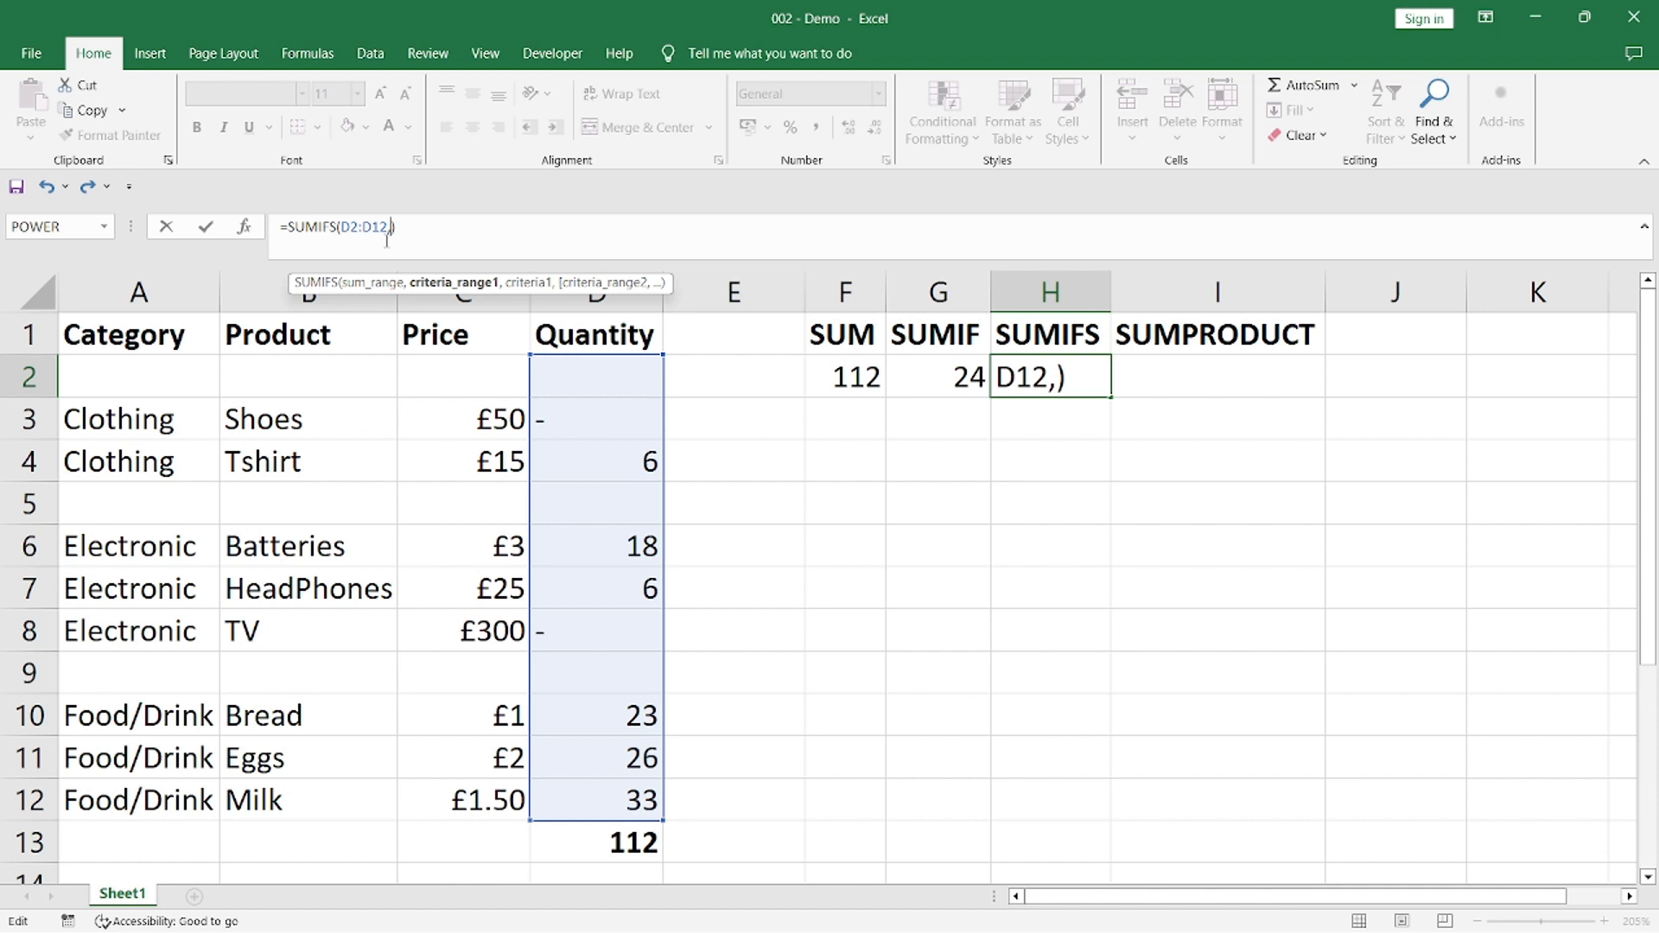
text(A2:A1)
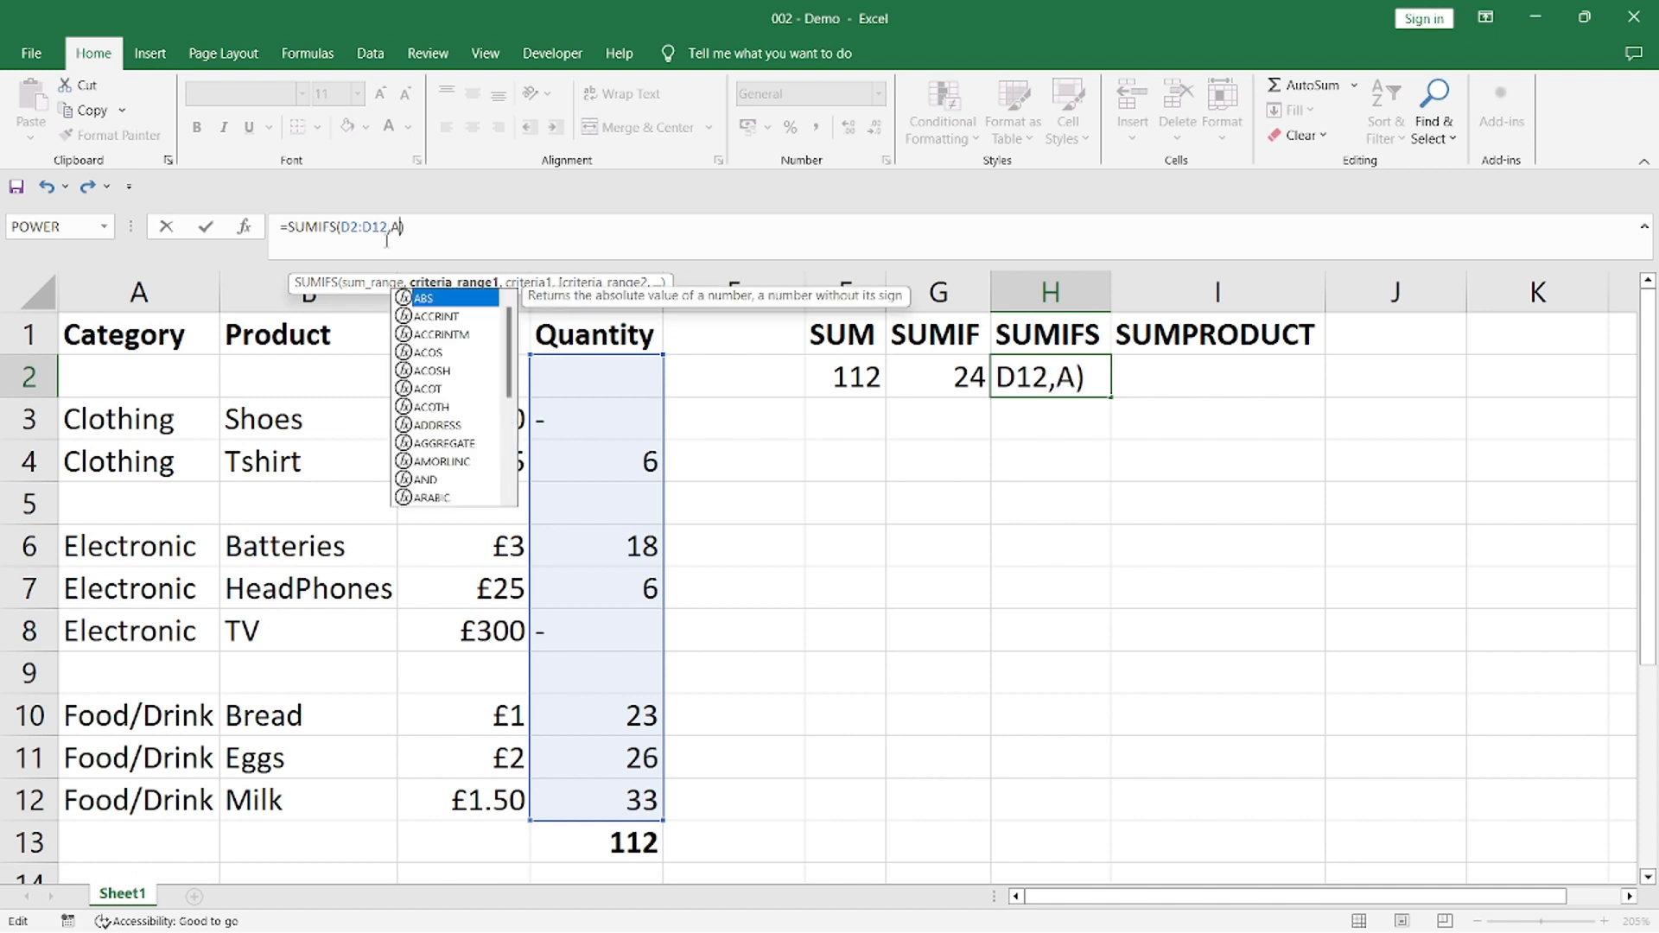
text(2)
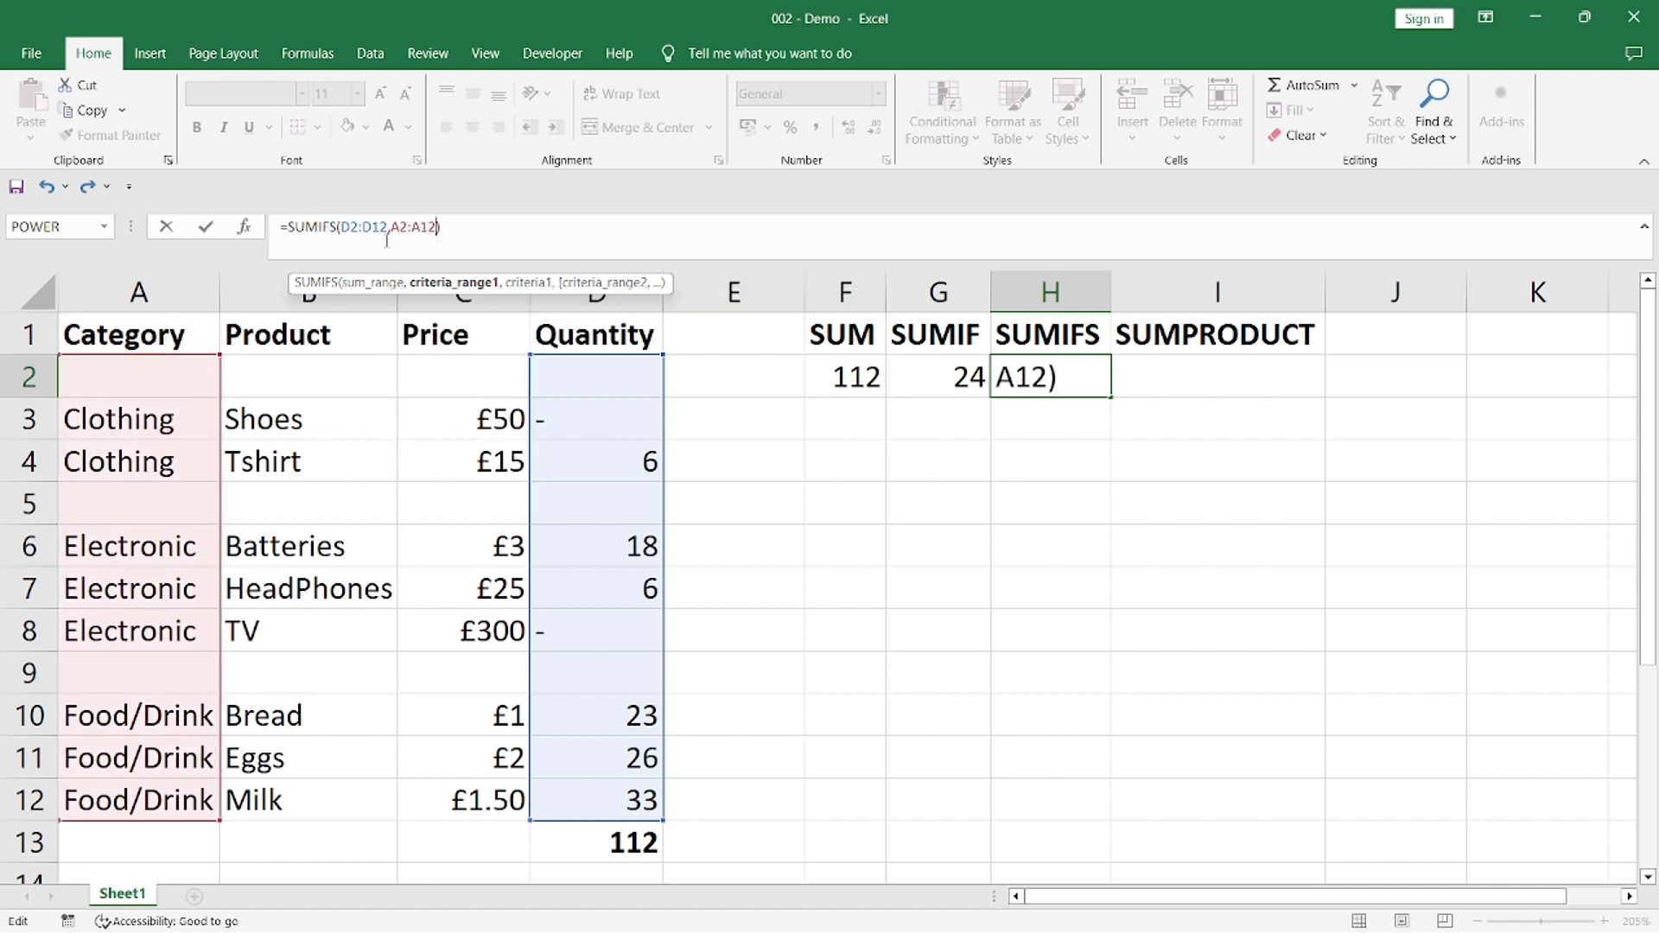
text(,)
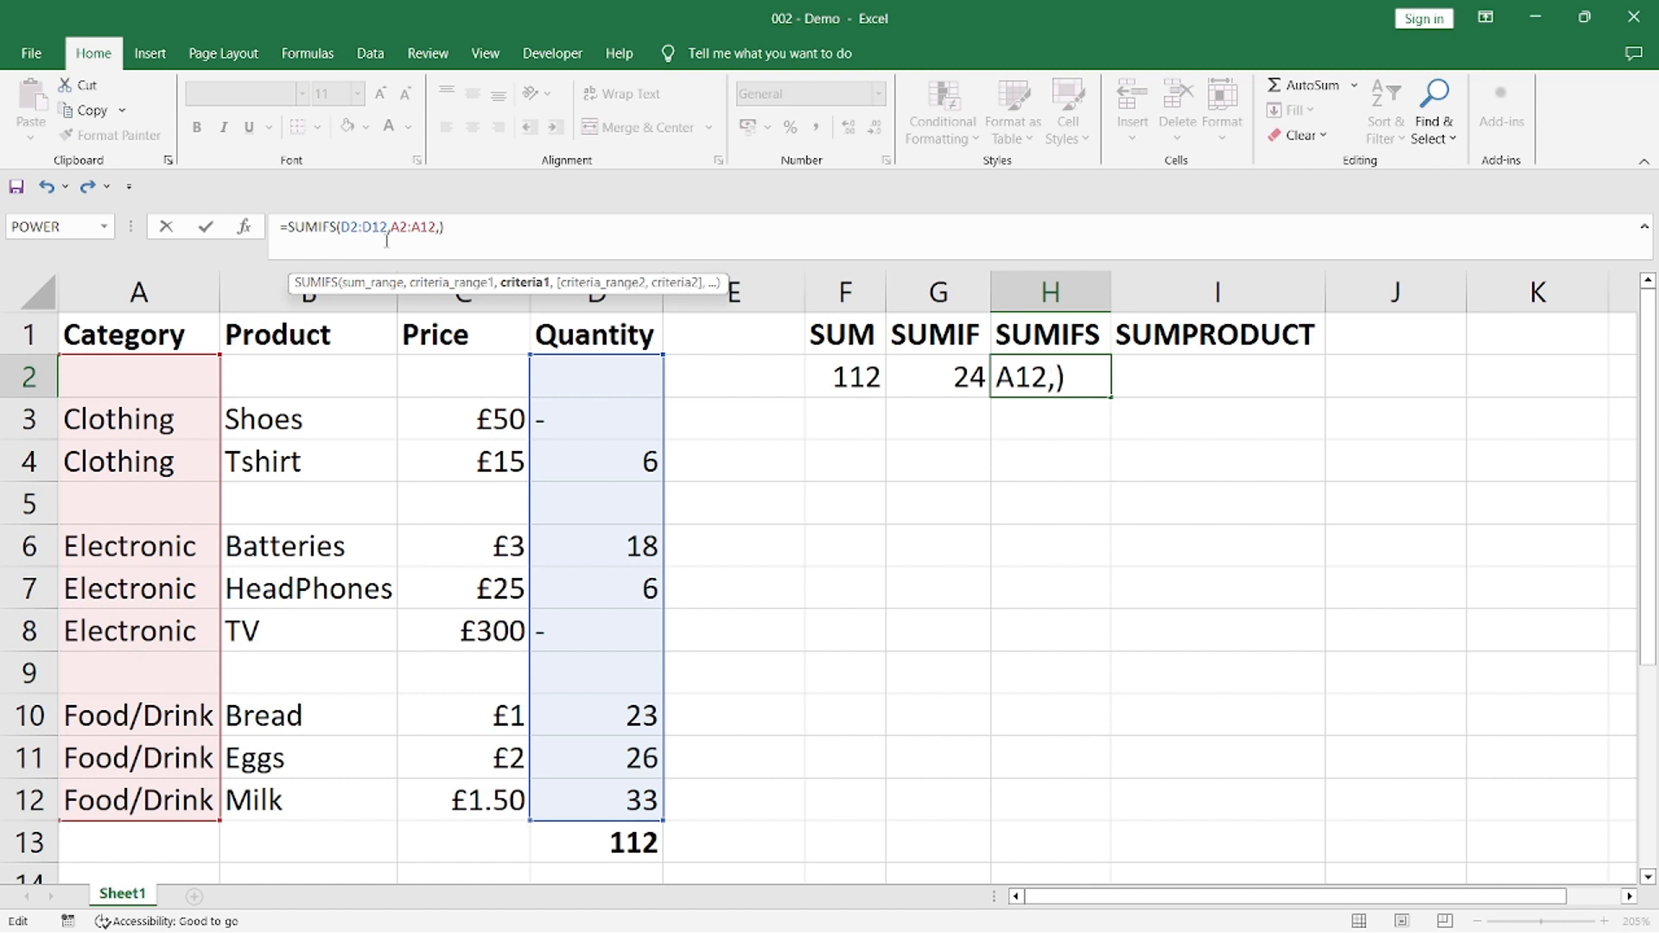
text("Electro)
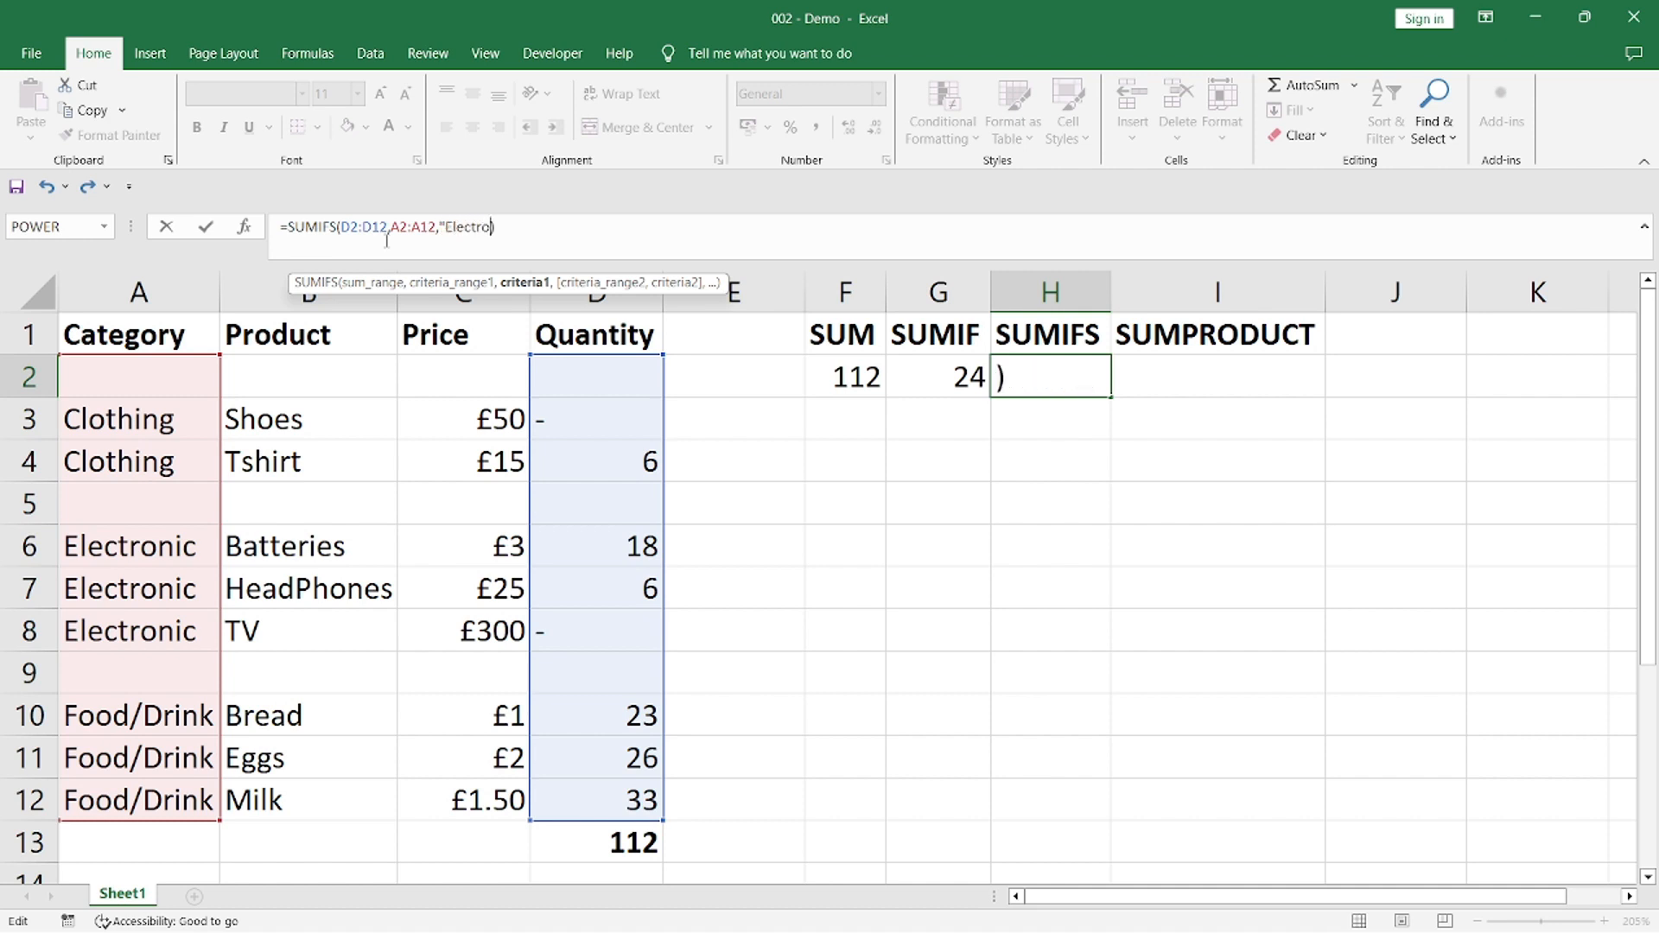
text(nic")
Complete the SUMIFS formula in H2 with criteria range A2:A12 and the criterion "Electronic"
key(Return)
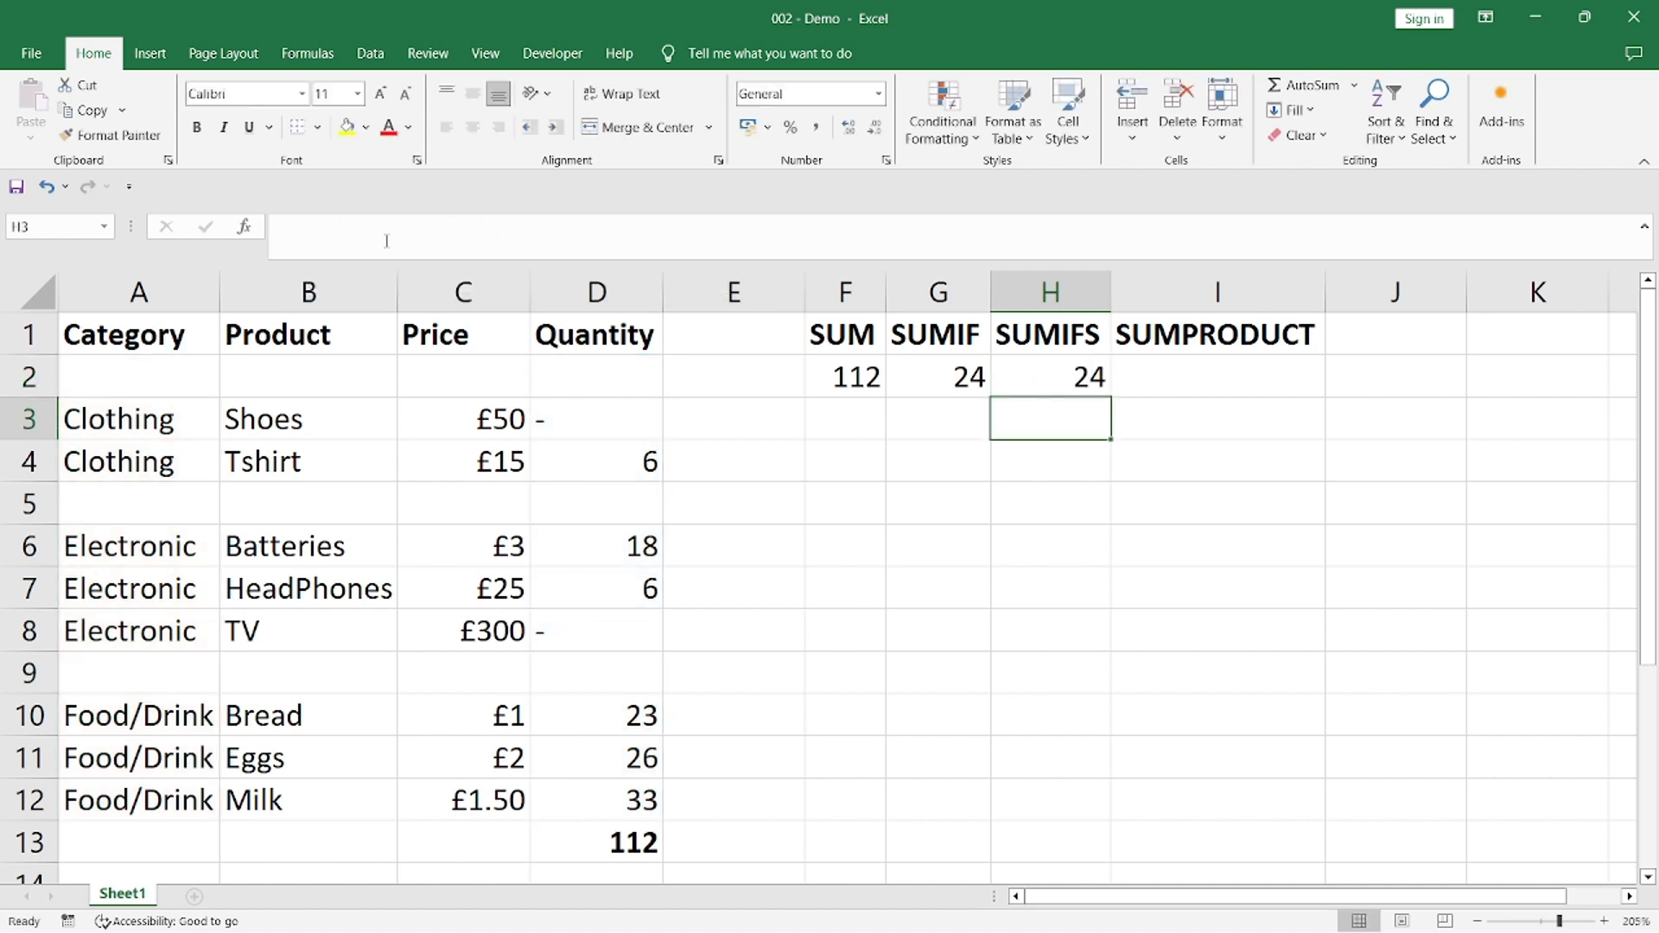
Add a second condition to the SUMIFS formula in H2, range D2:D12 with criterion ">10", and check it against the Electronic quantities
click(1016, 375)
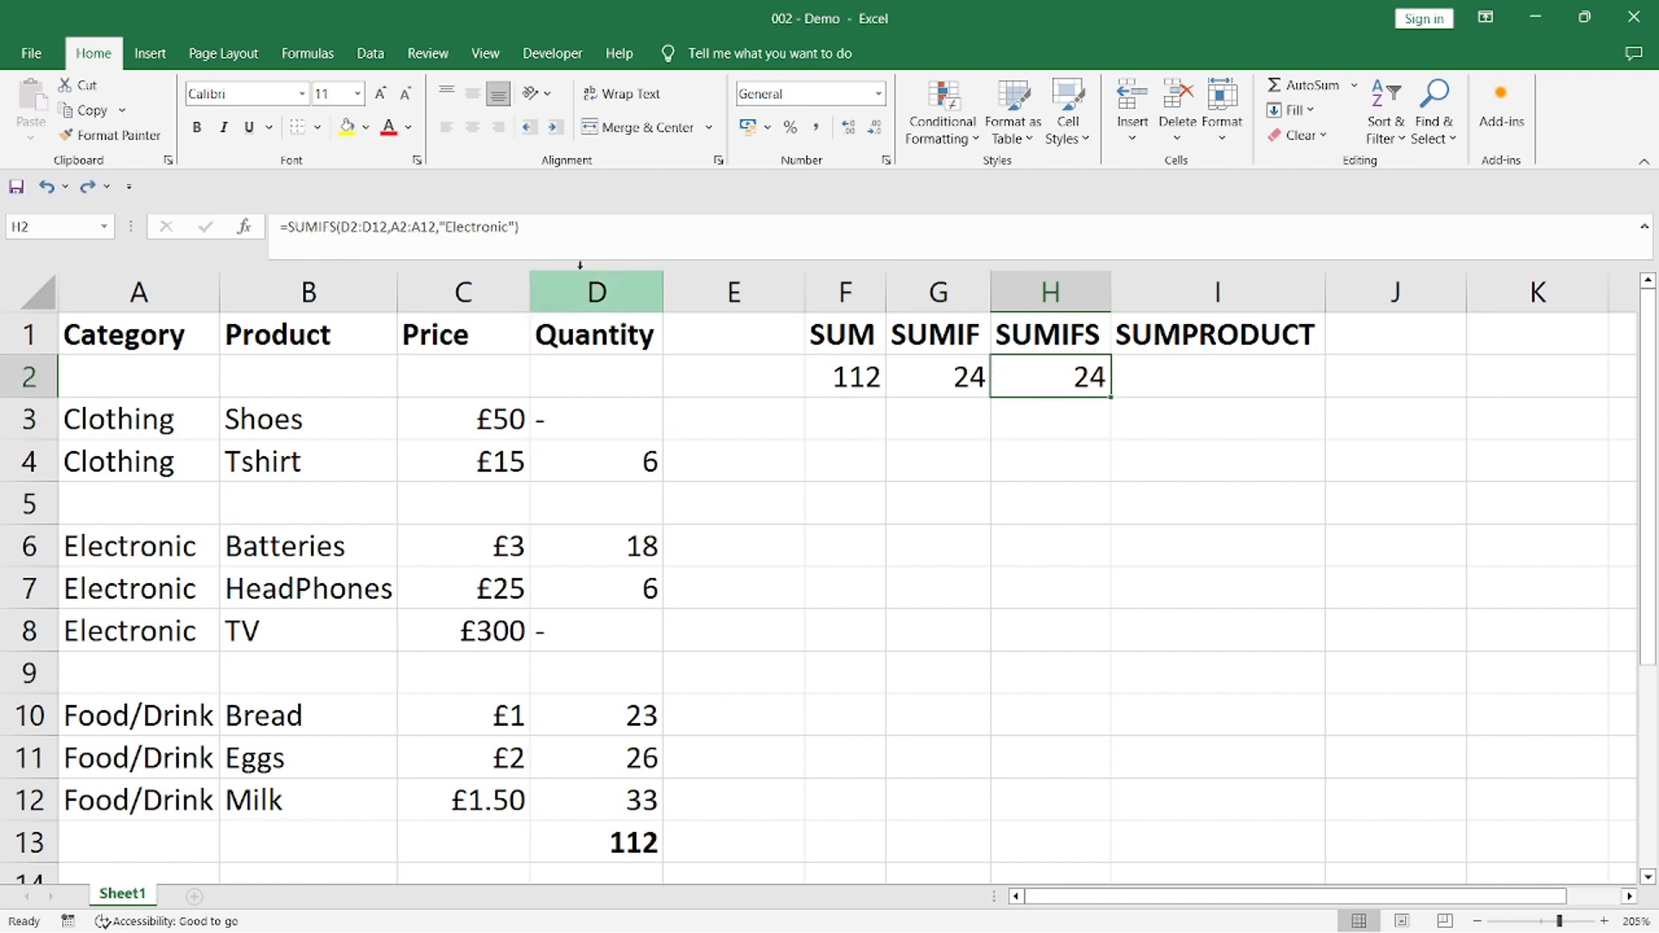
click(516, 227)
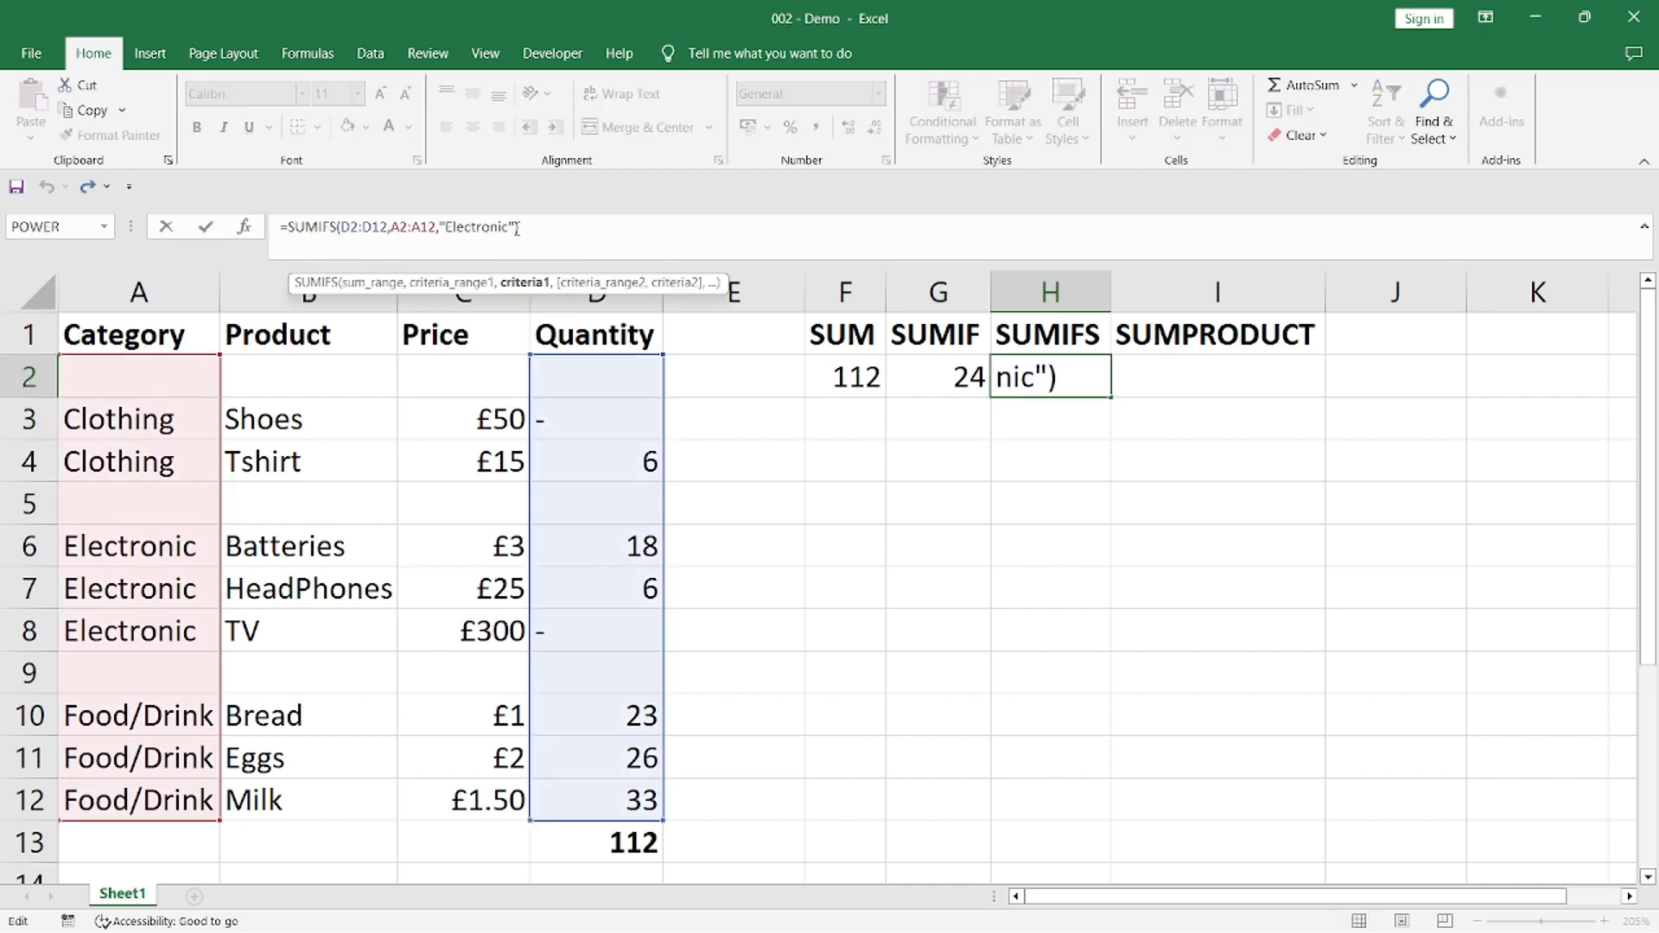
text(,)
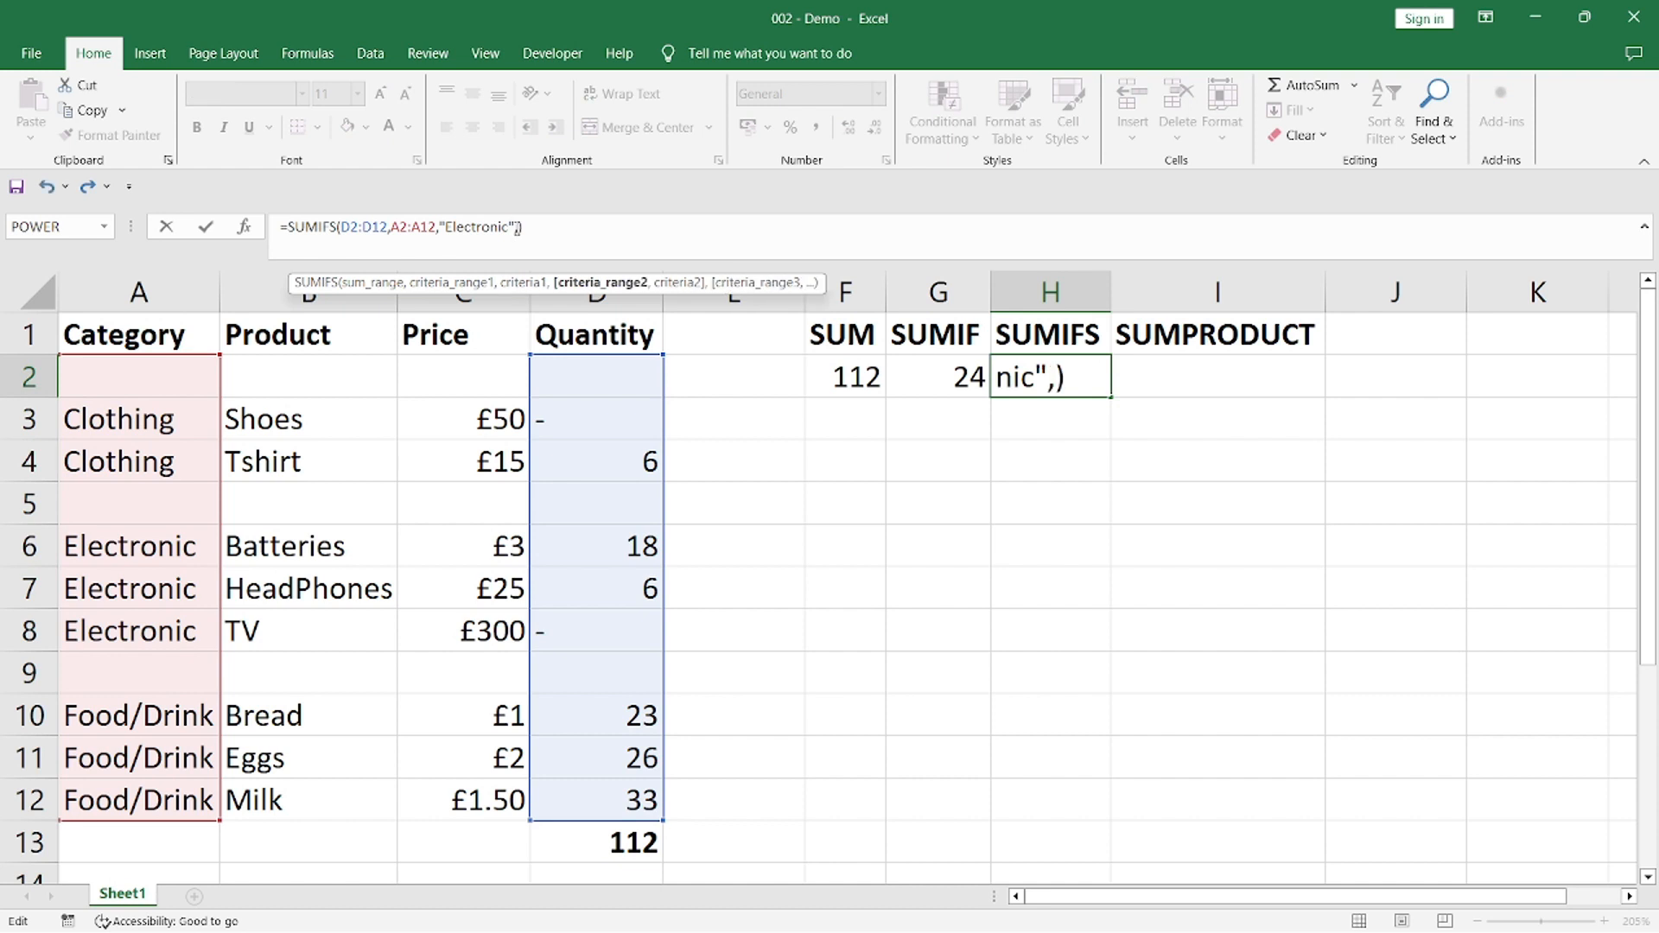
text(D2:D12)
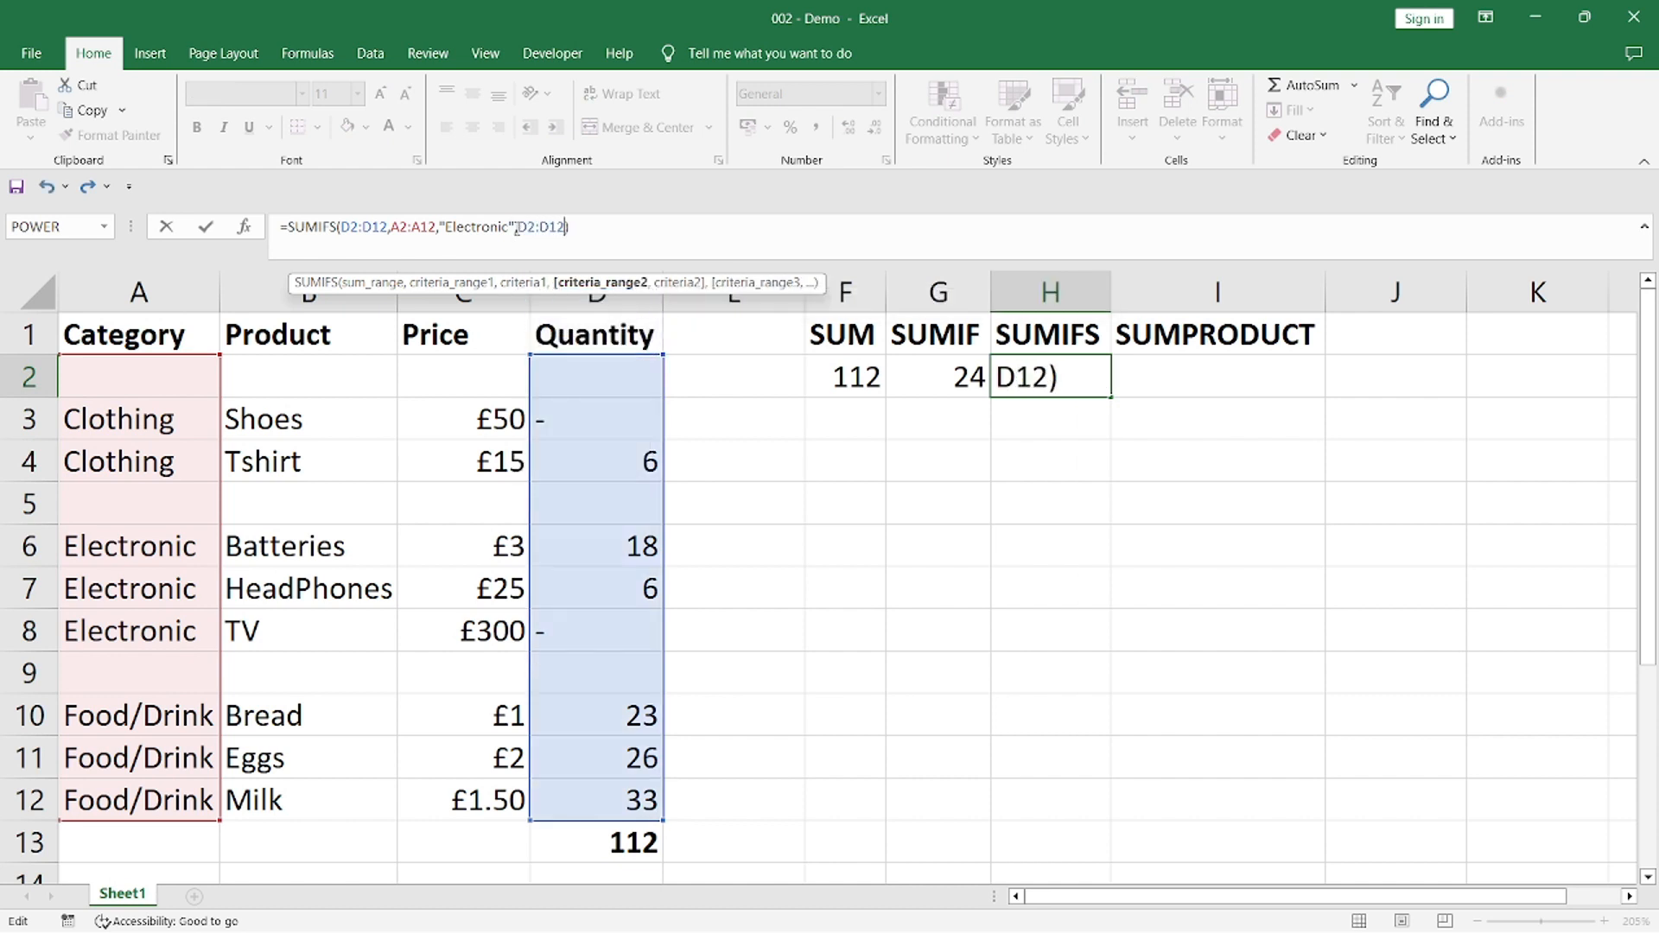
text(,")
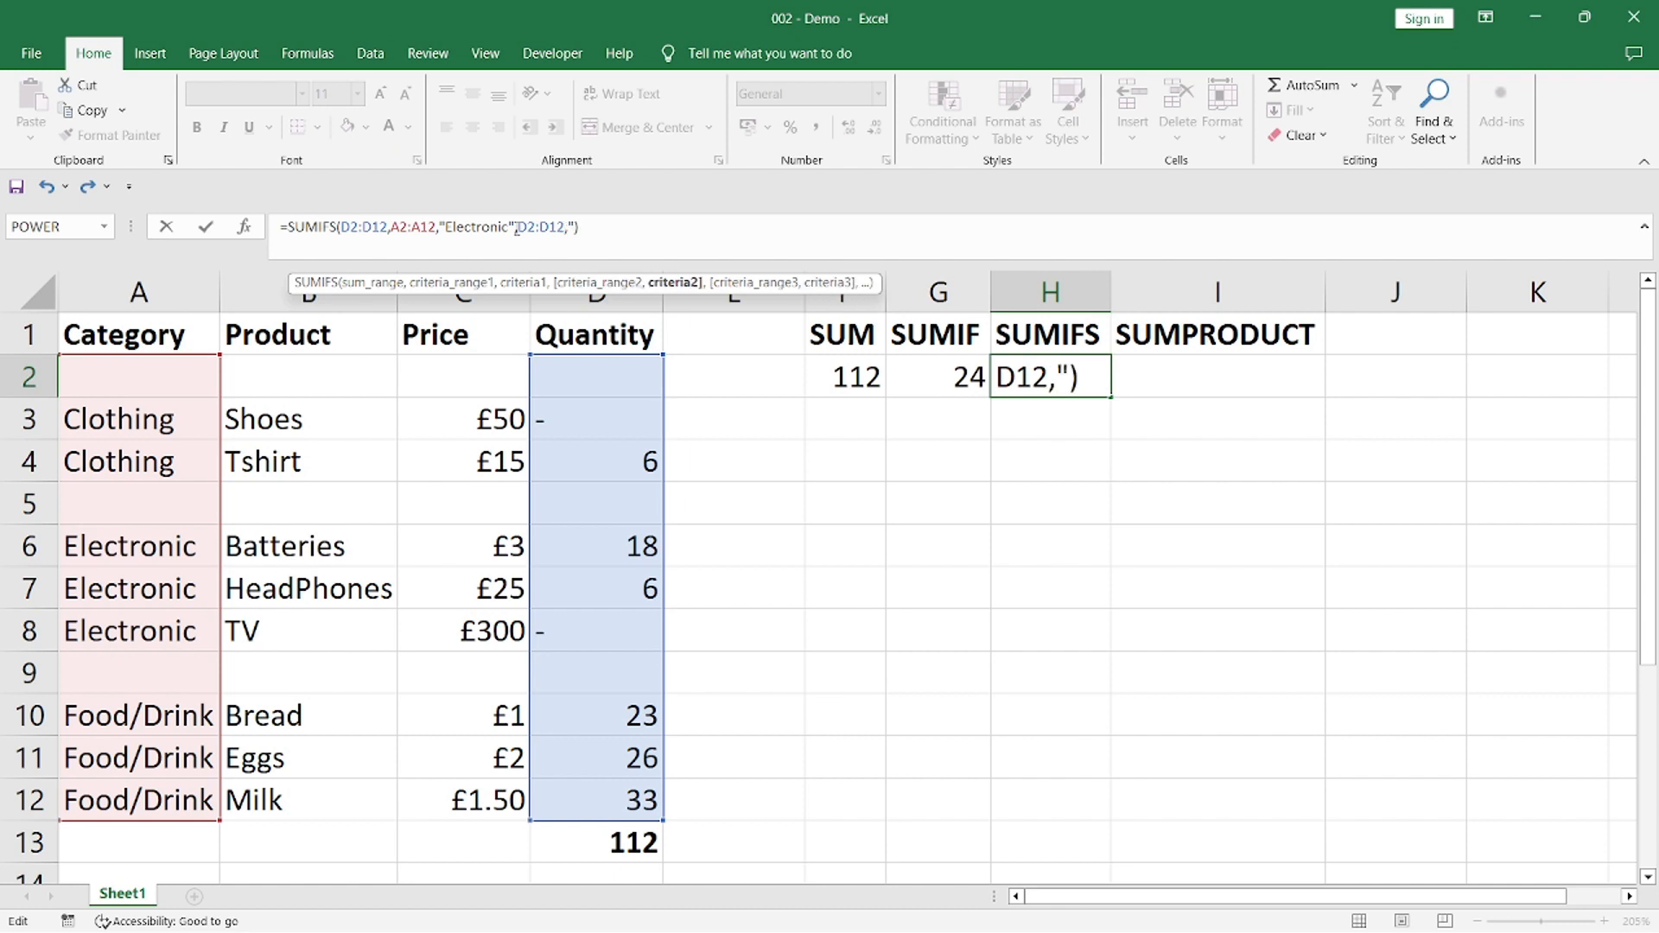
text(>10)
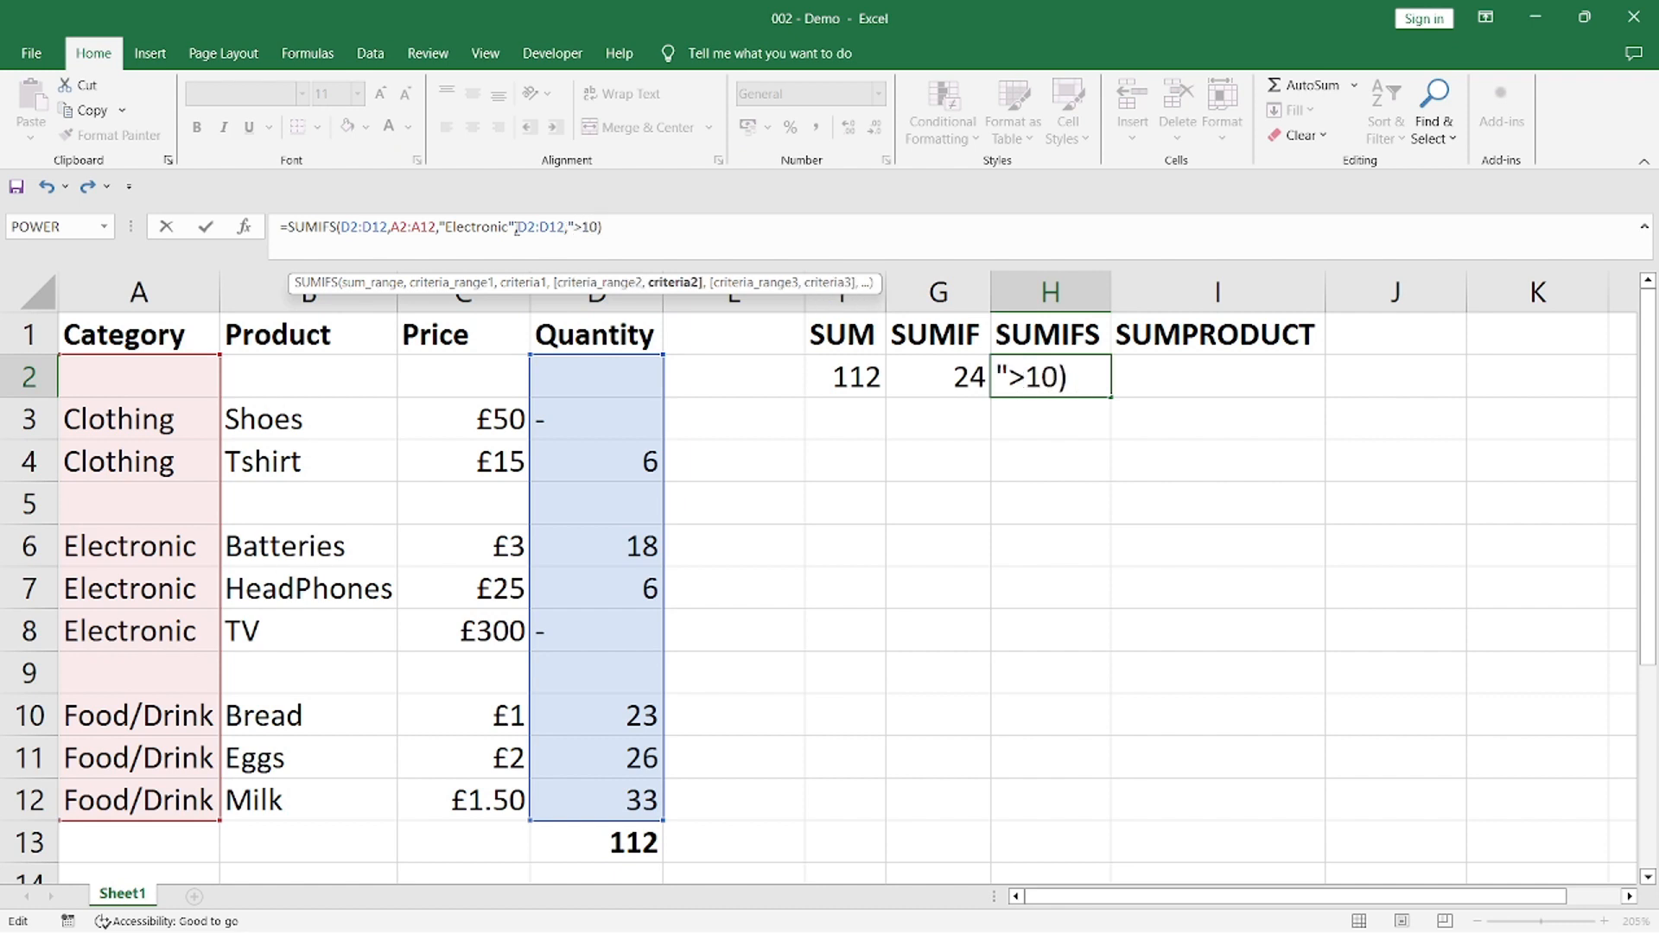
text(")
key(Return)
click(1042, 367)
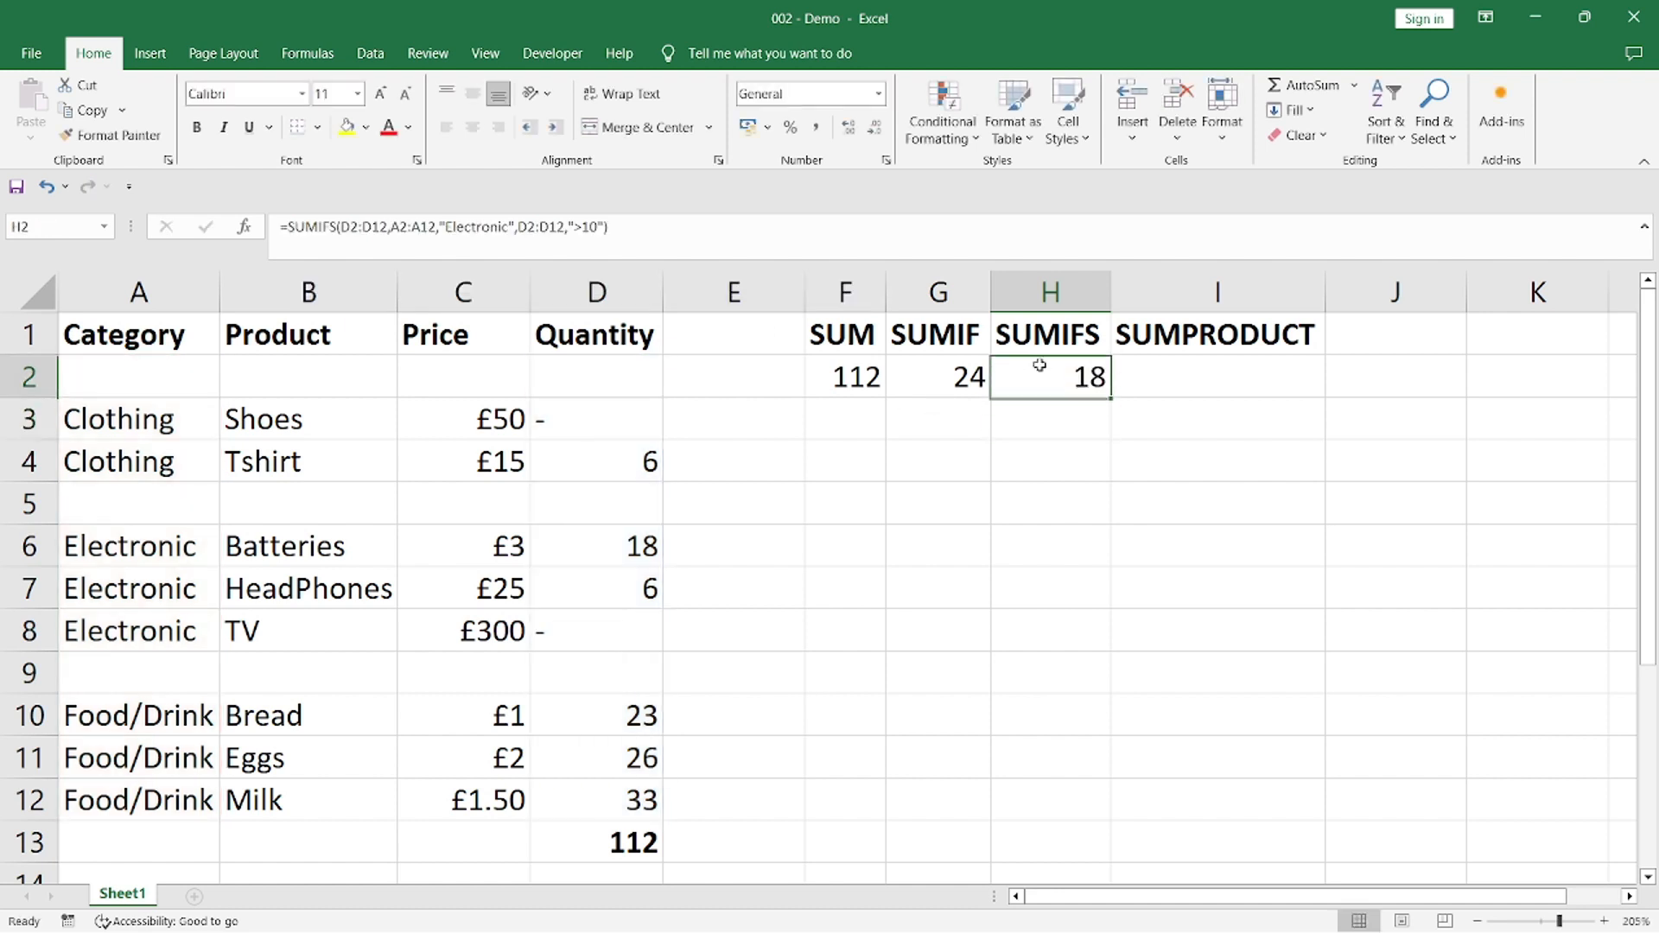
click(605, 549)
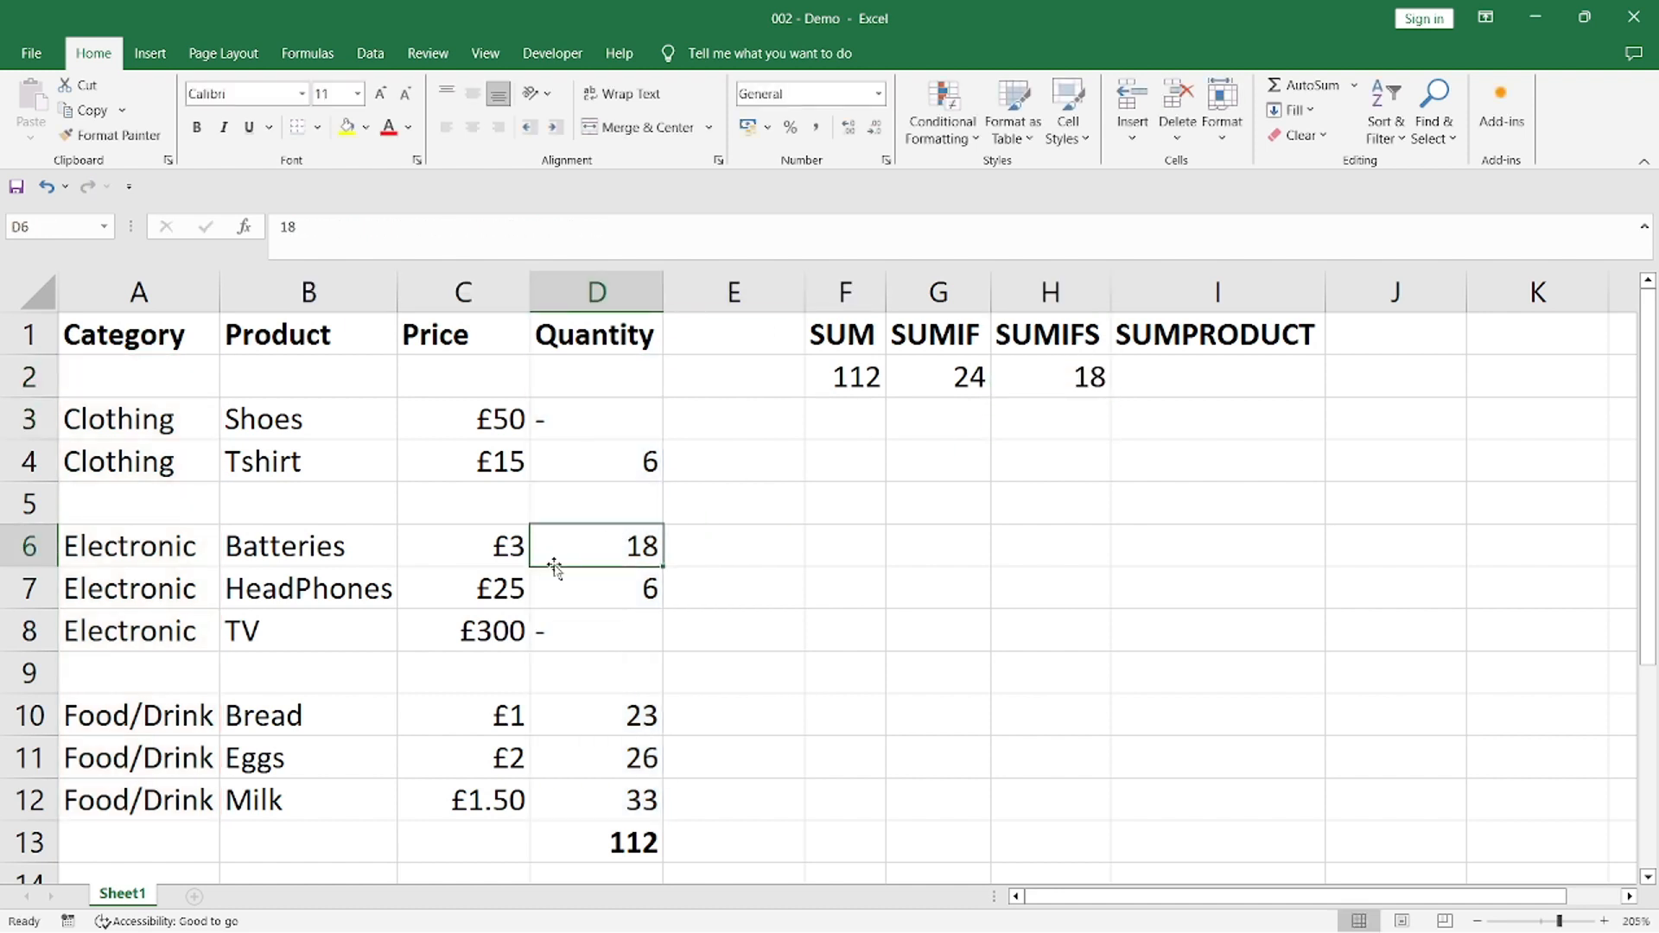
click(630, 589)
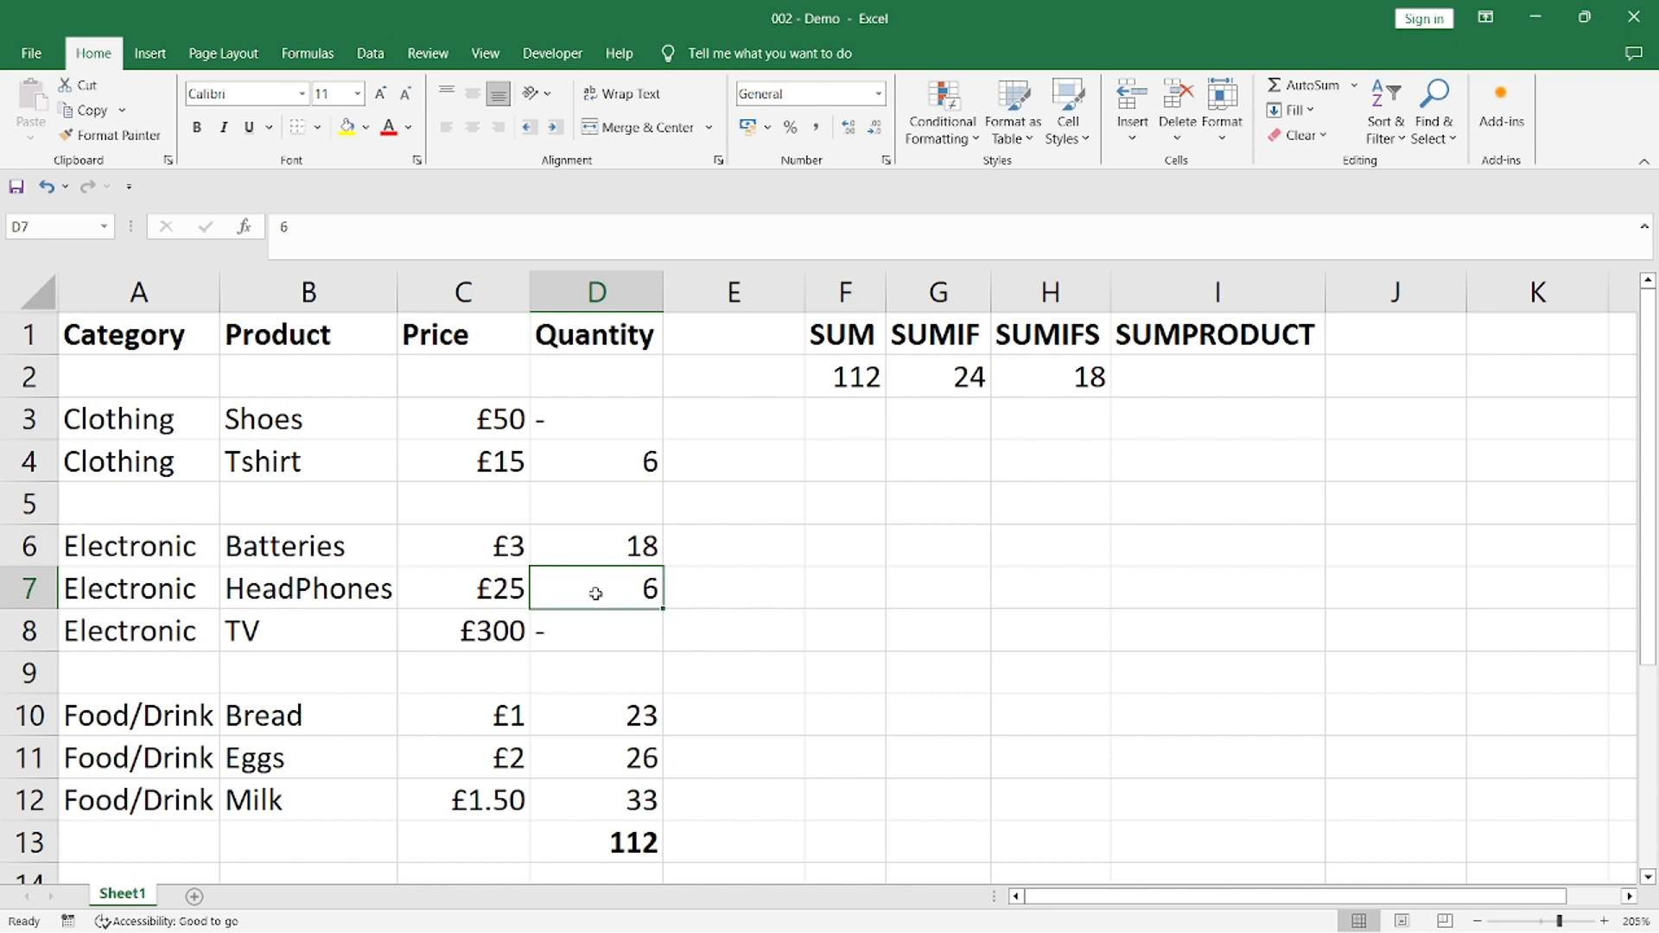
Start a SUMPRODUCT formula in cell I2 with the Price cells C2:C12 as its first array
click(1210, 339)
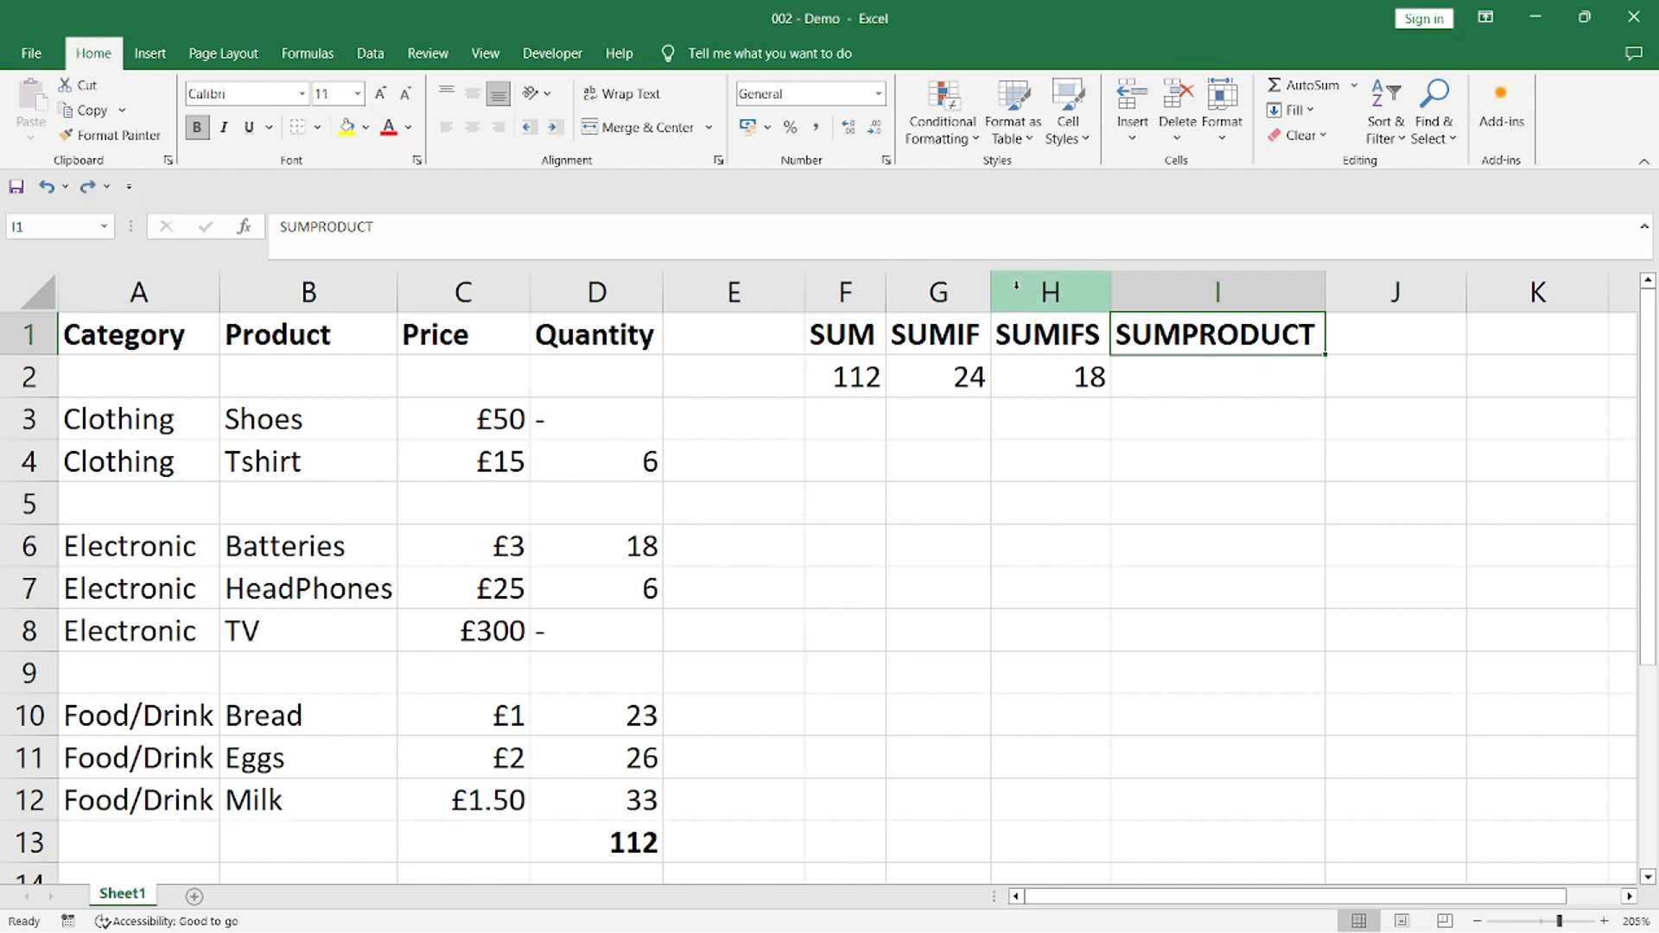
click(1173, 384)
click(933, 239)
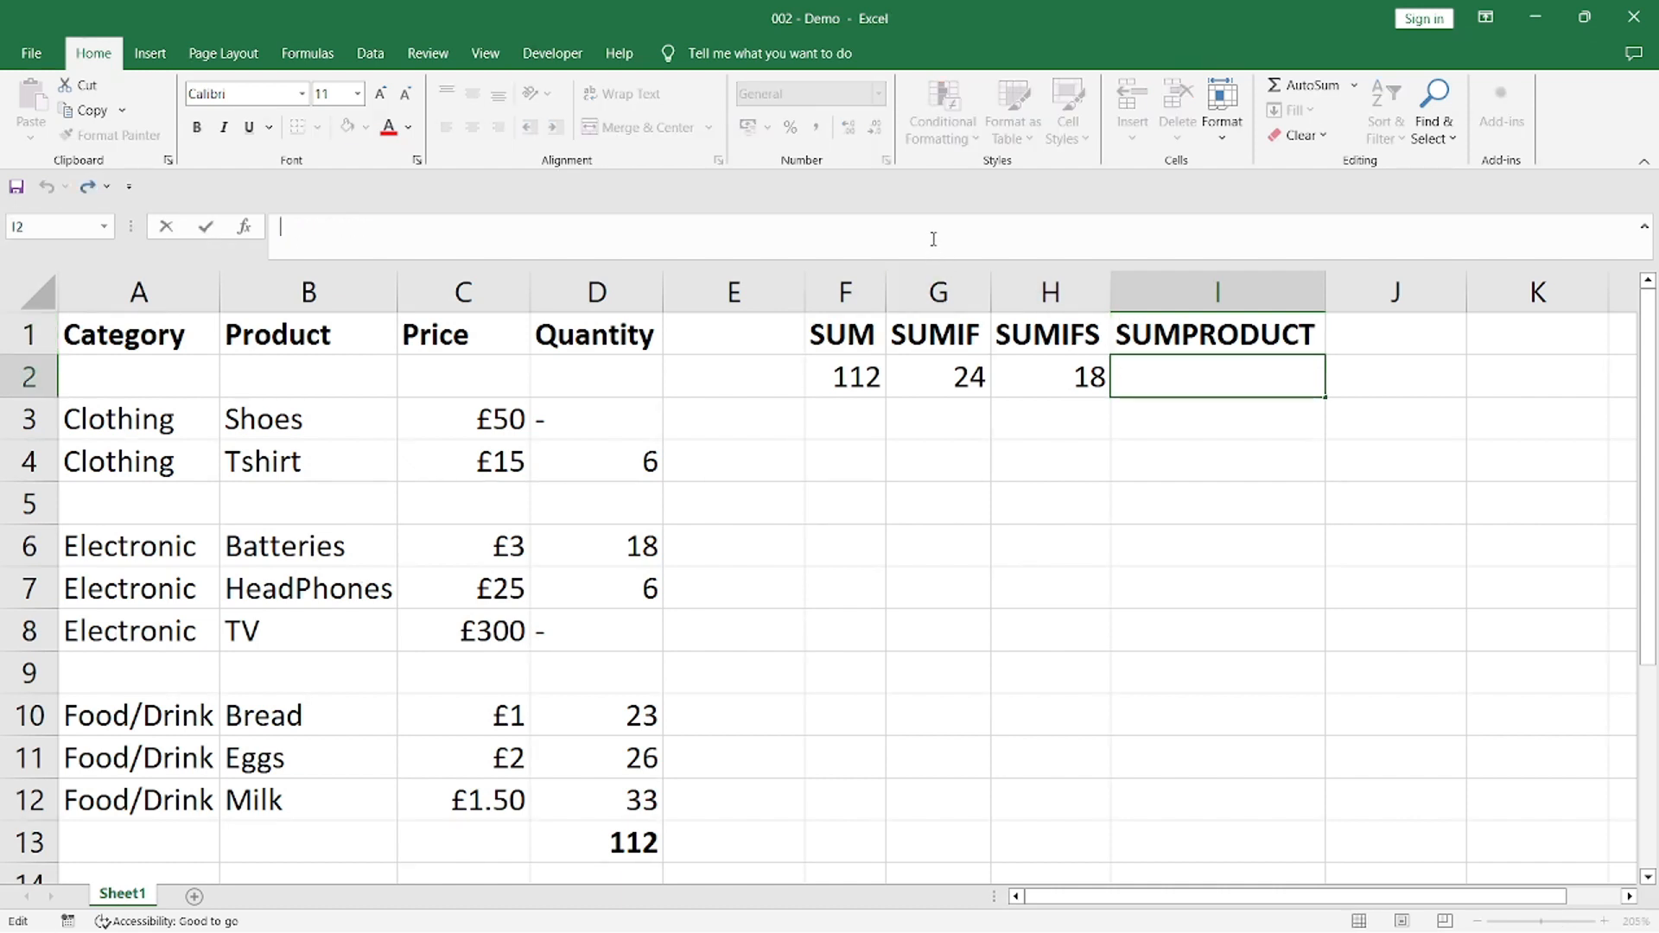
text(=sump)
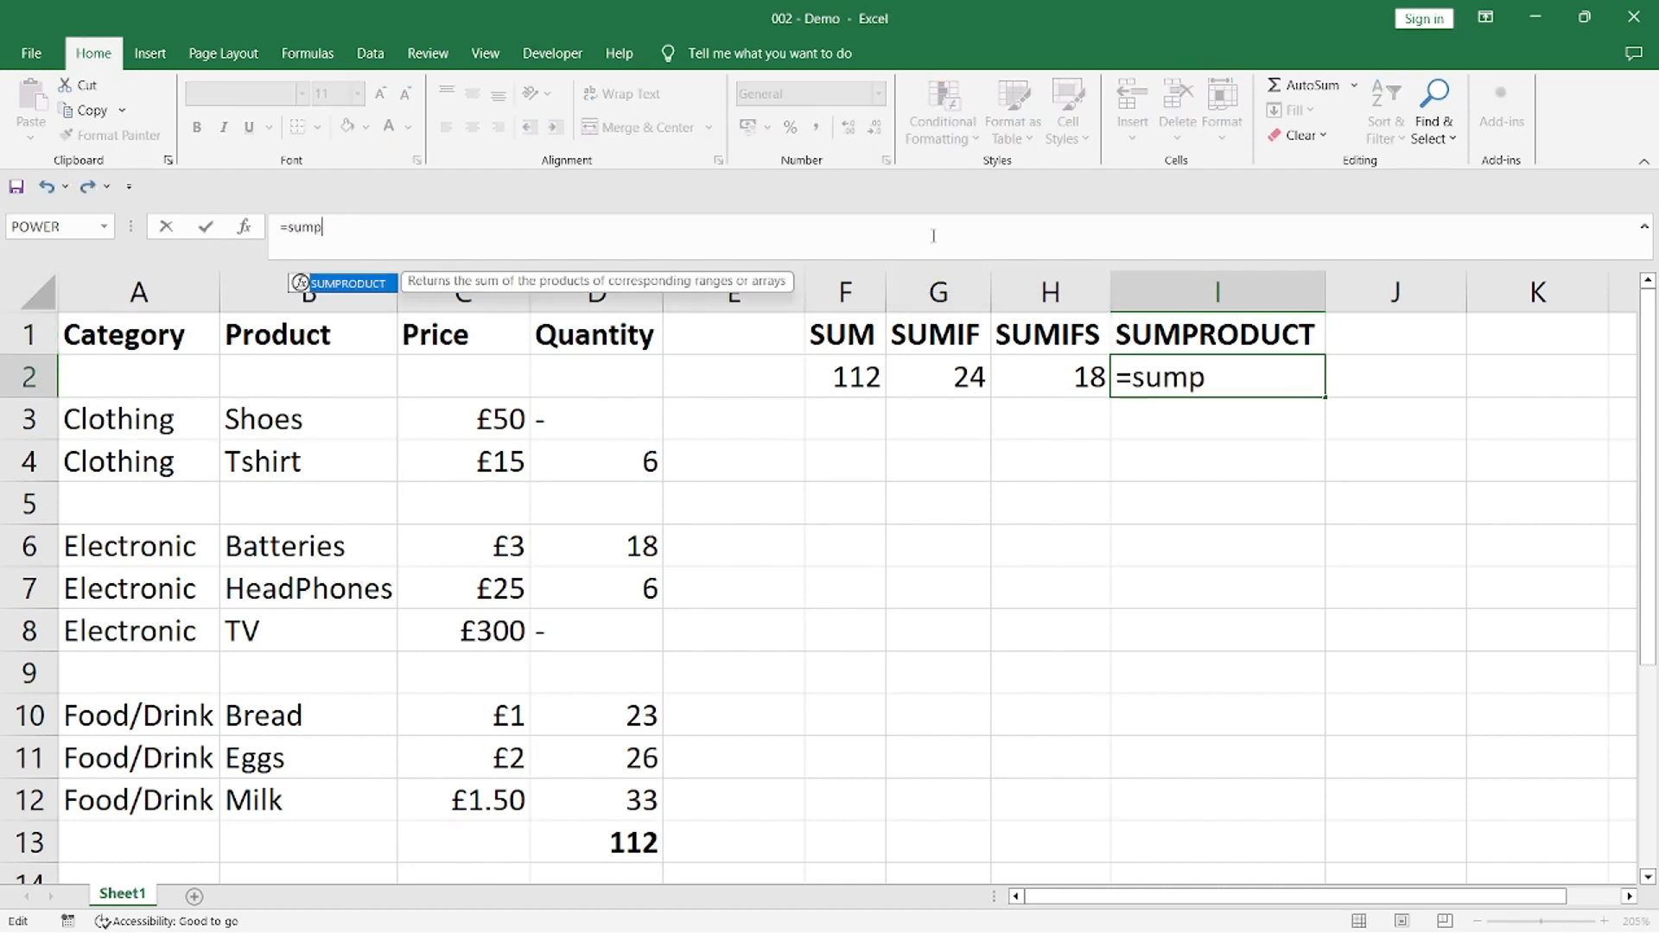
text(roduct())
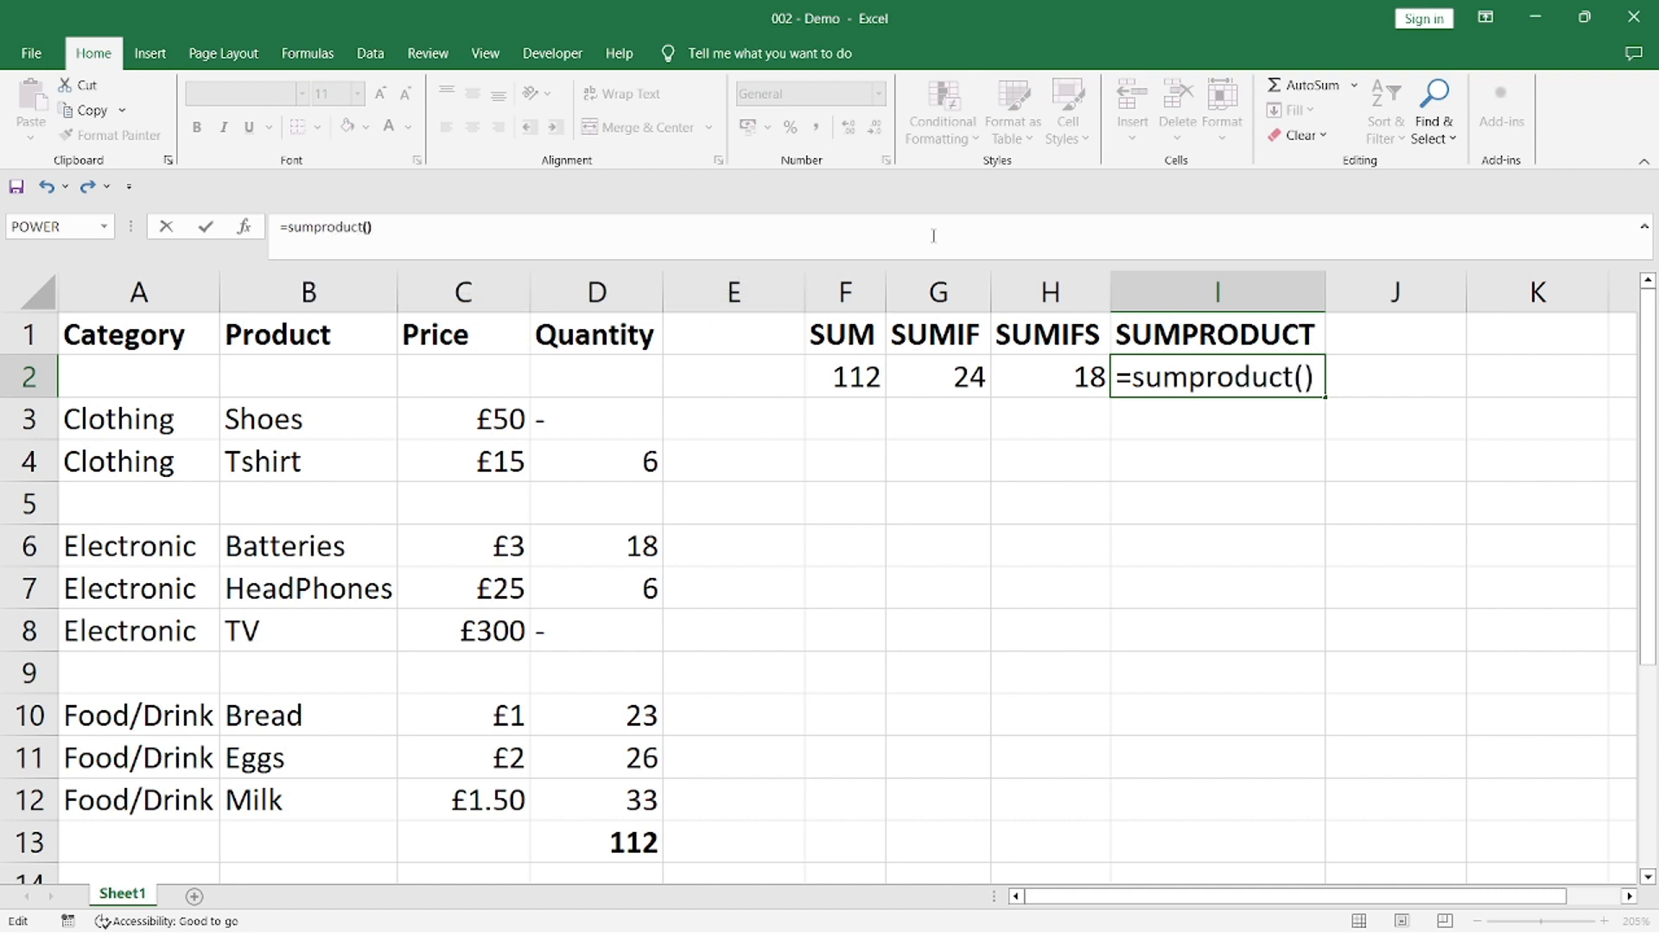
key(Left)
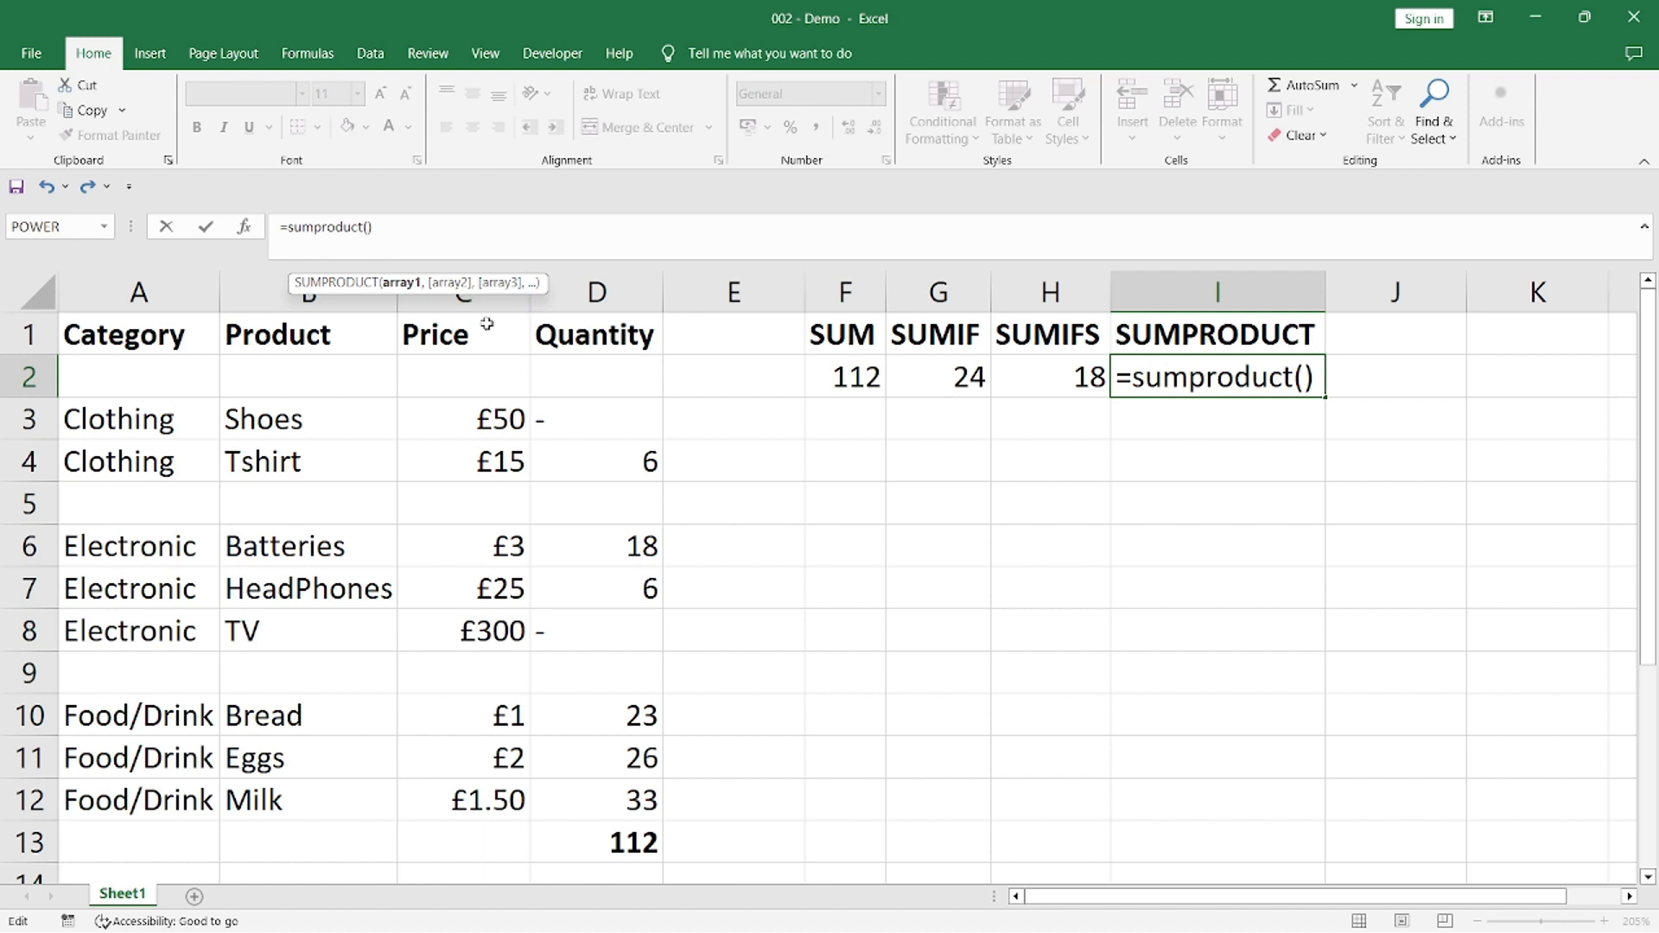
text(C)
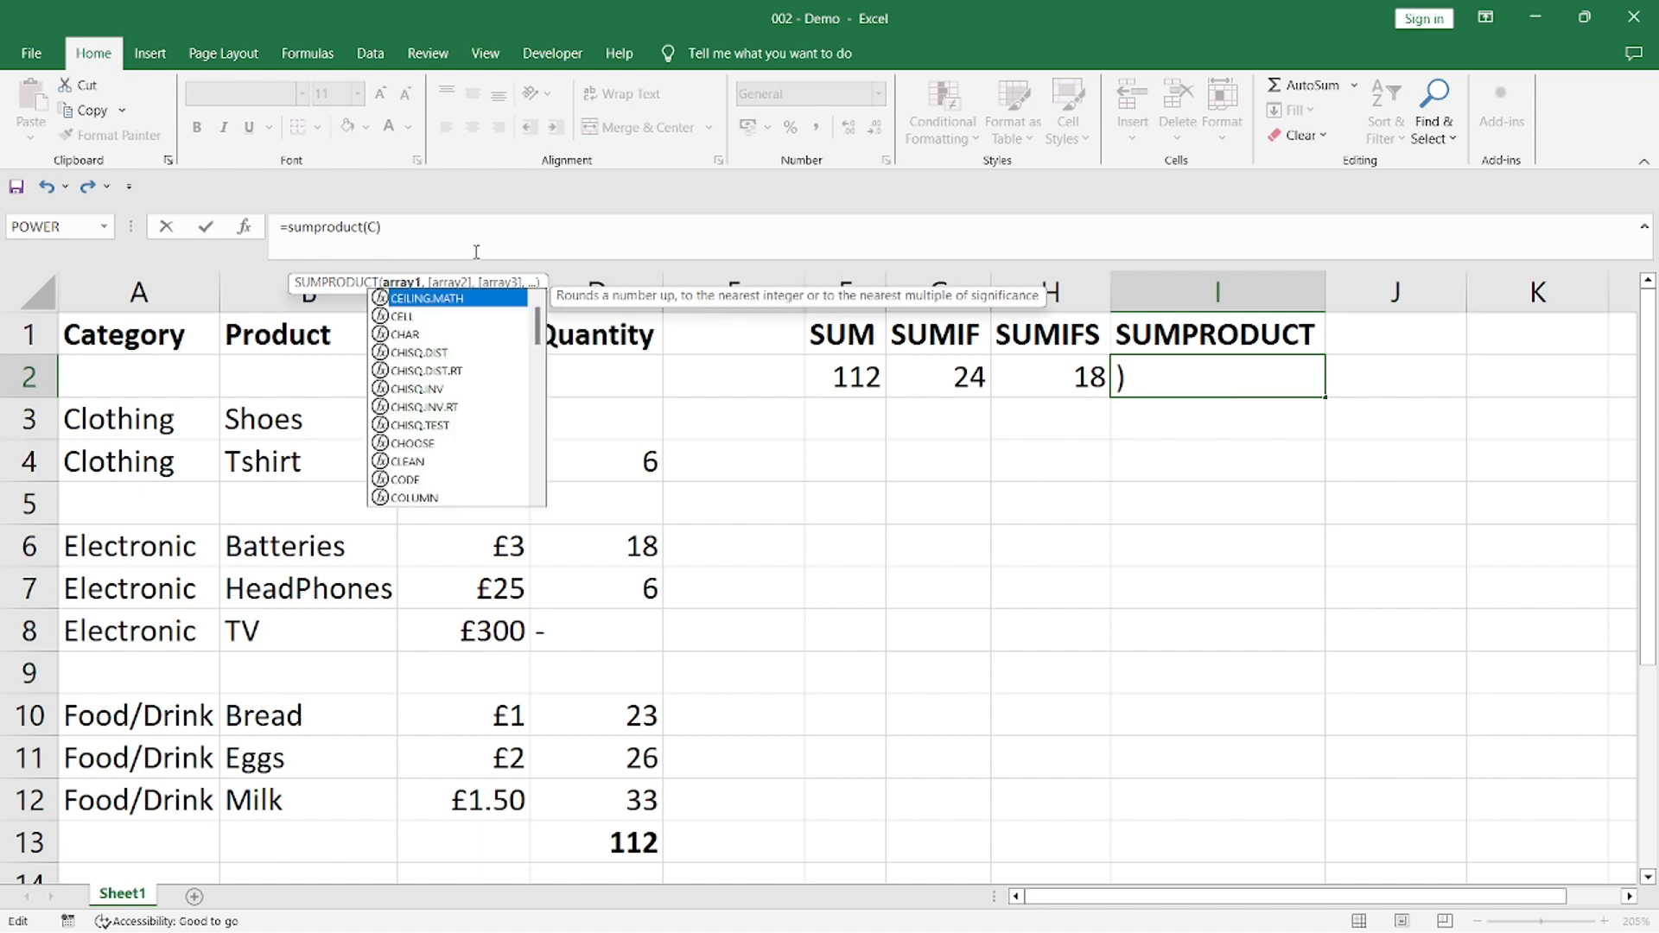
text(2:C12)
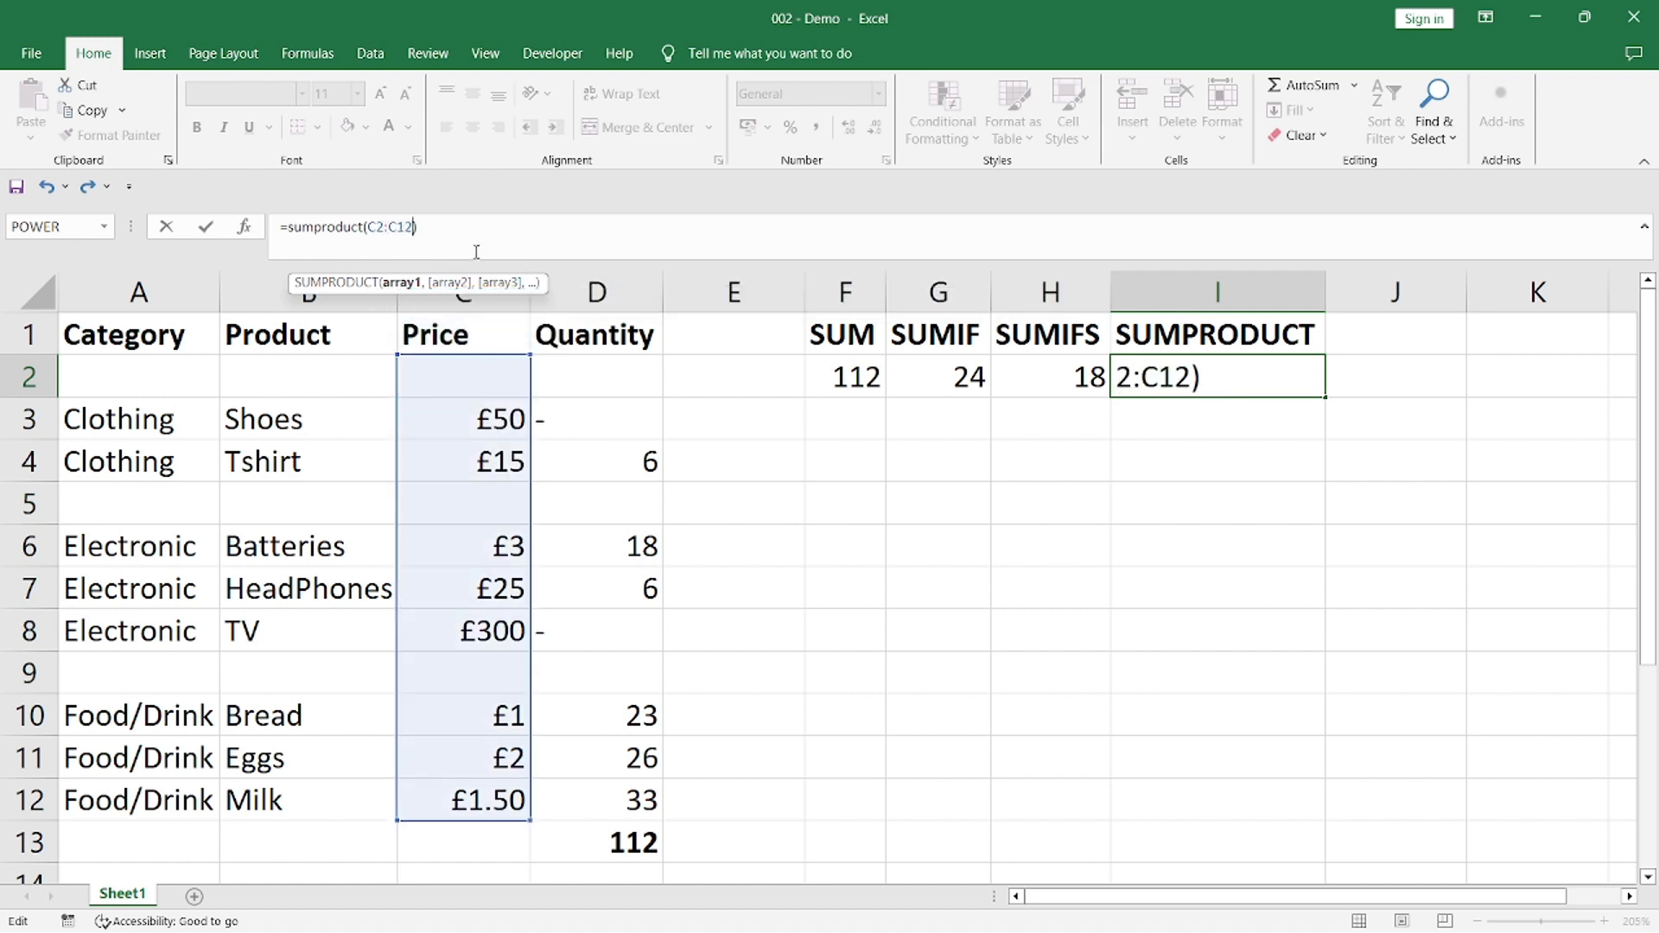
text(,D2:)
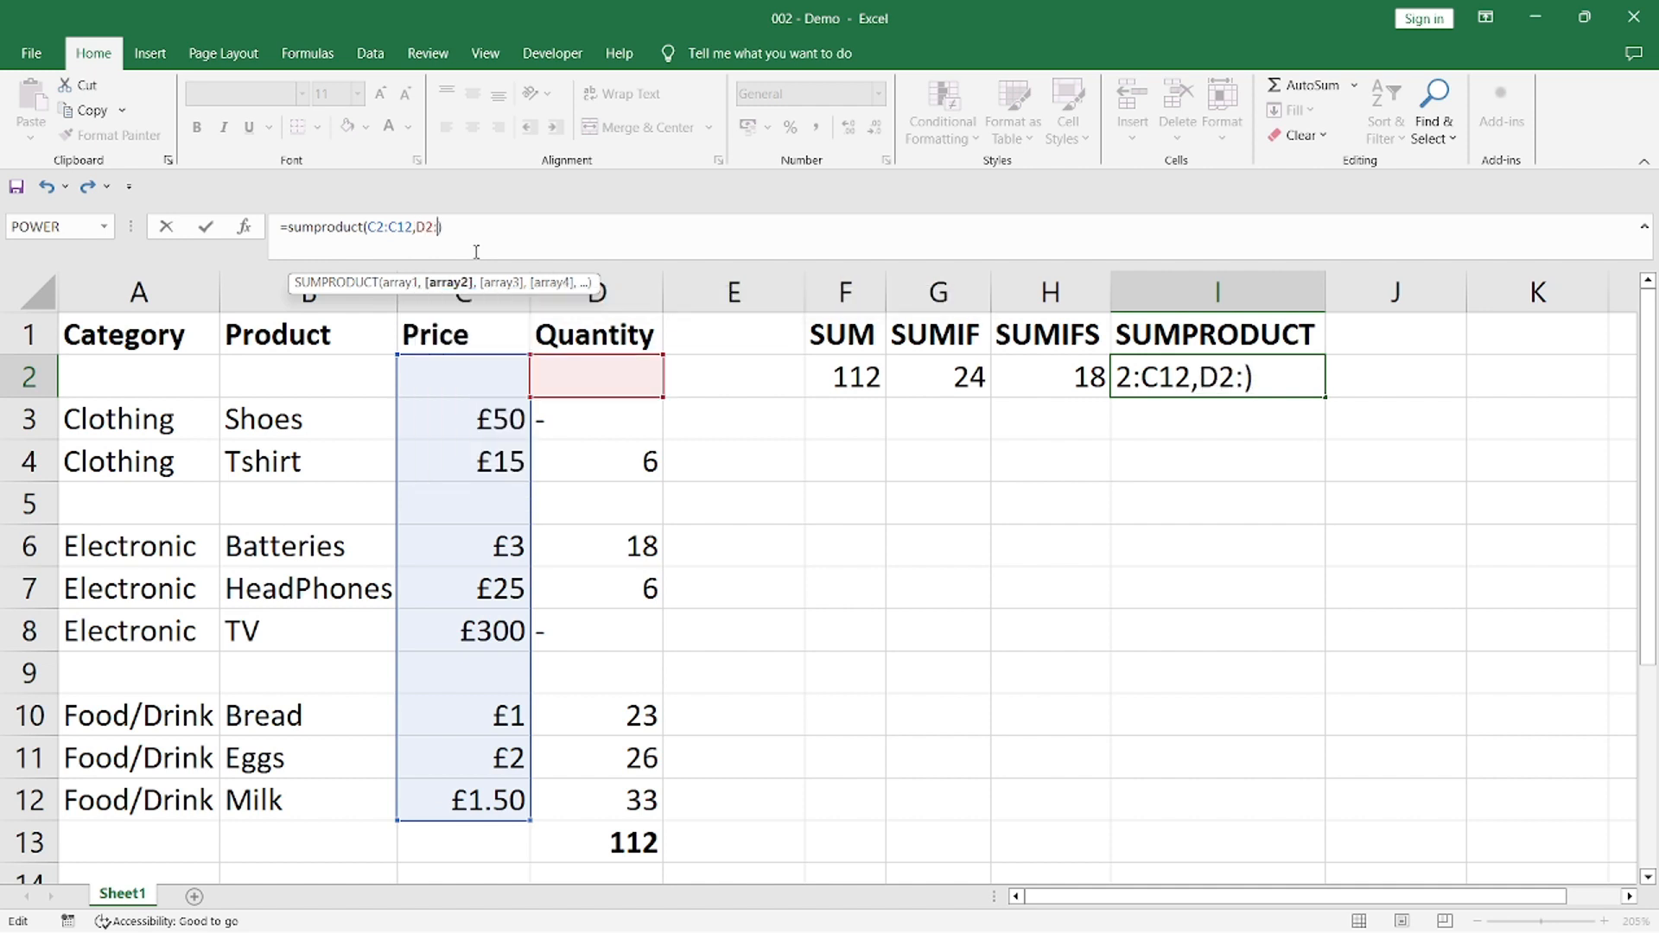
text(D12)
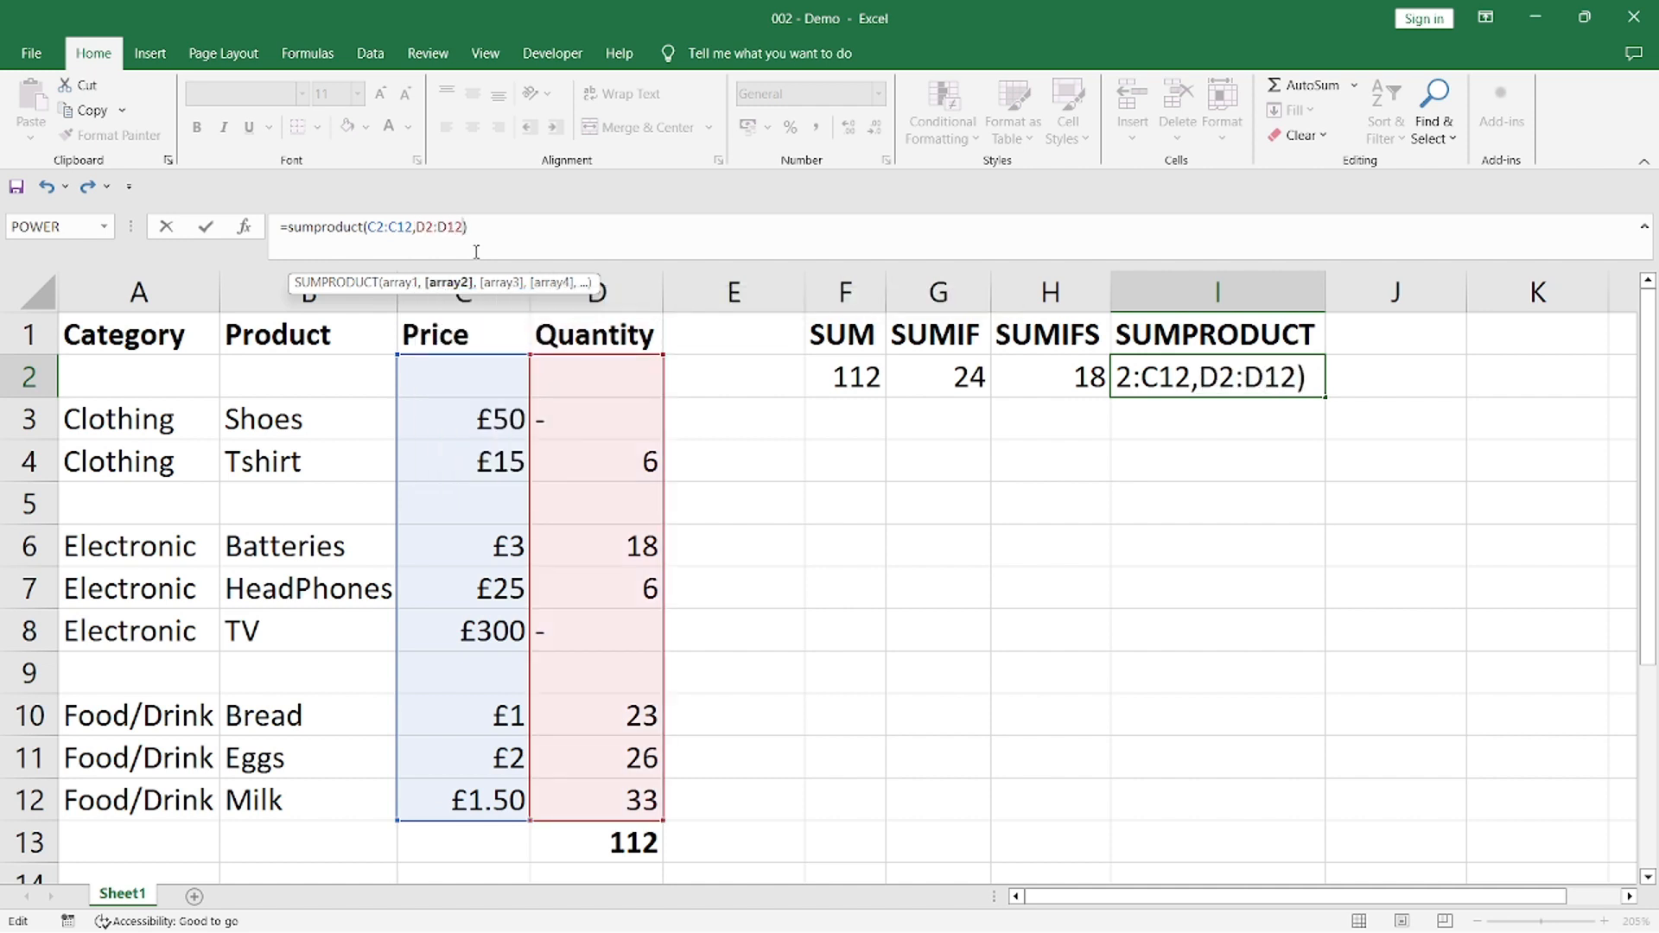
text())
Complete the SUMPRODUCT formula in I2 with the Quantity cells D2:D12 as the second array, and review its referenced ranges
key(Return)
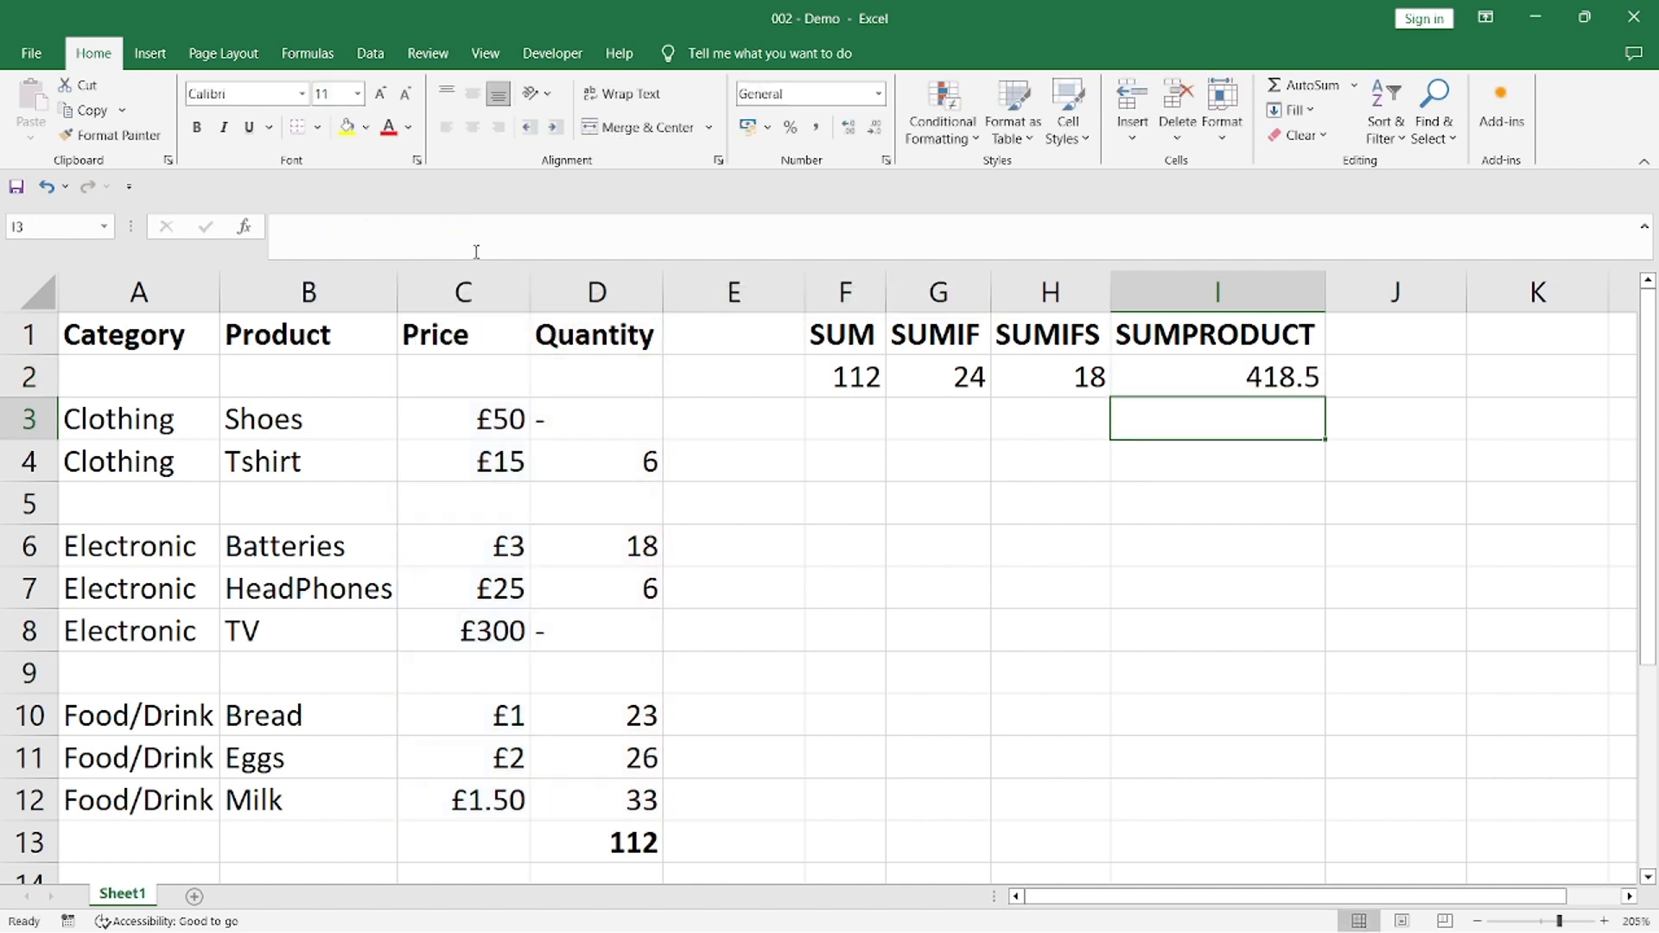
click(1201, 383)
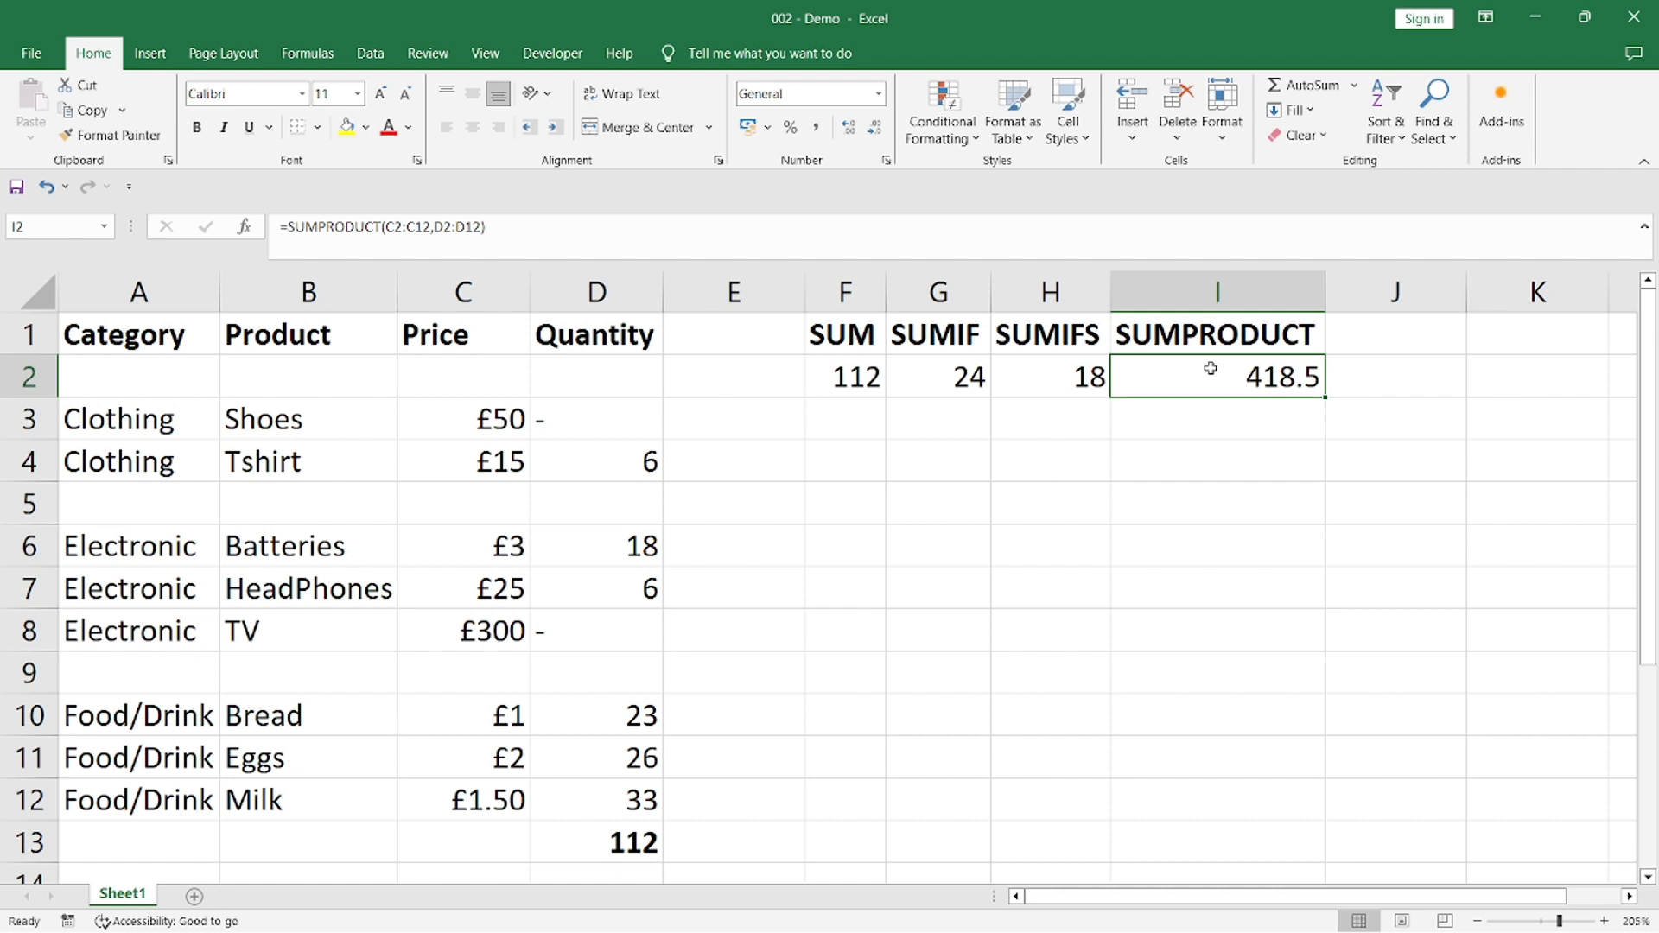
click(472, 228)
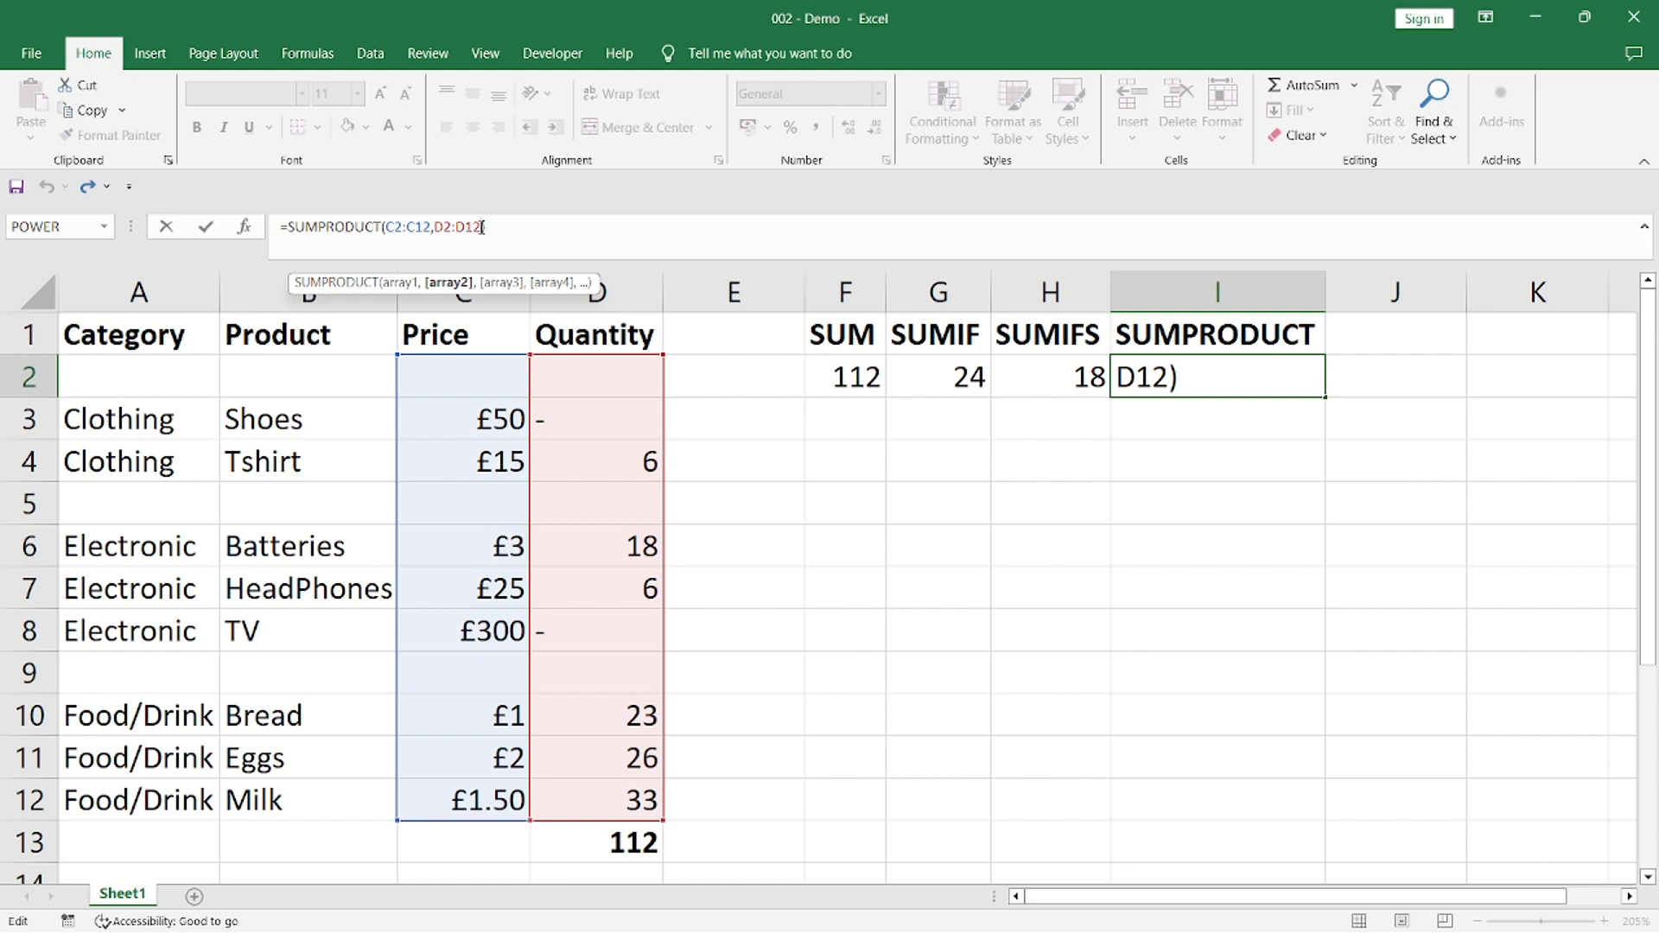
key(Return)
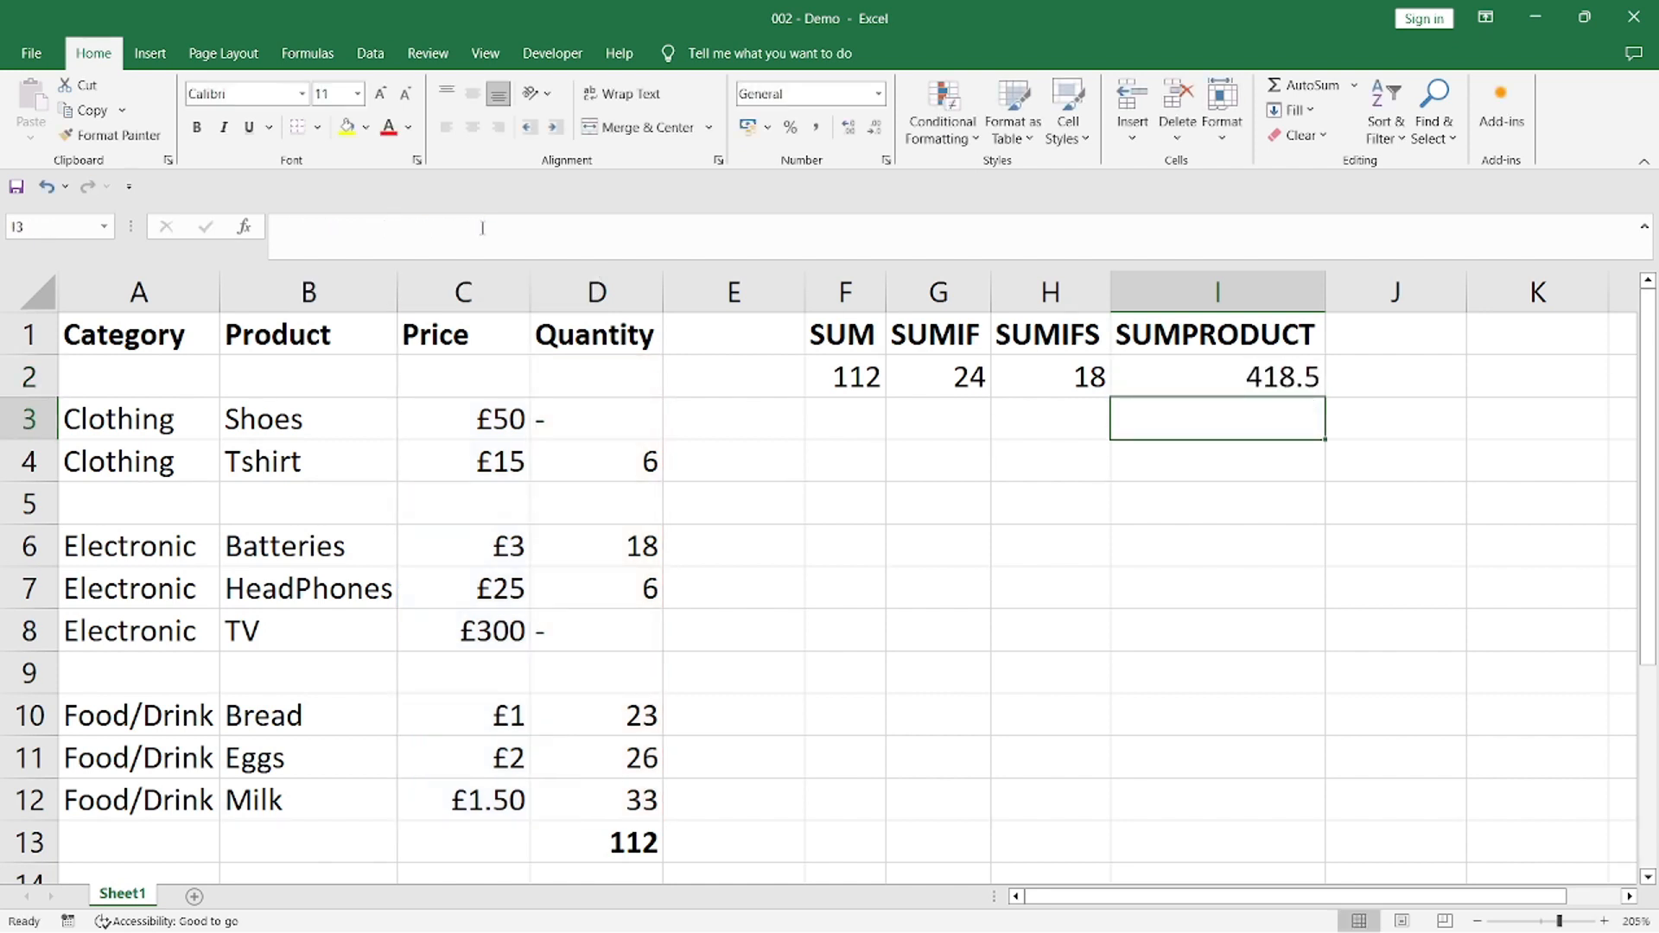